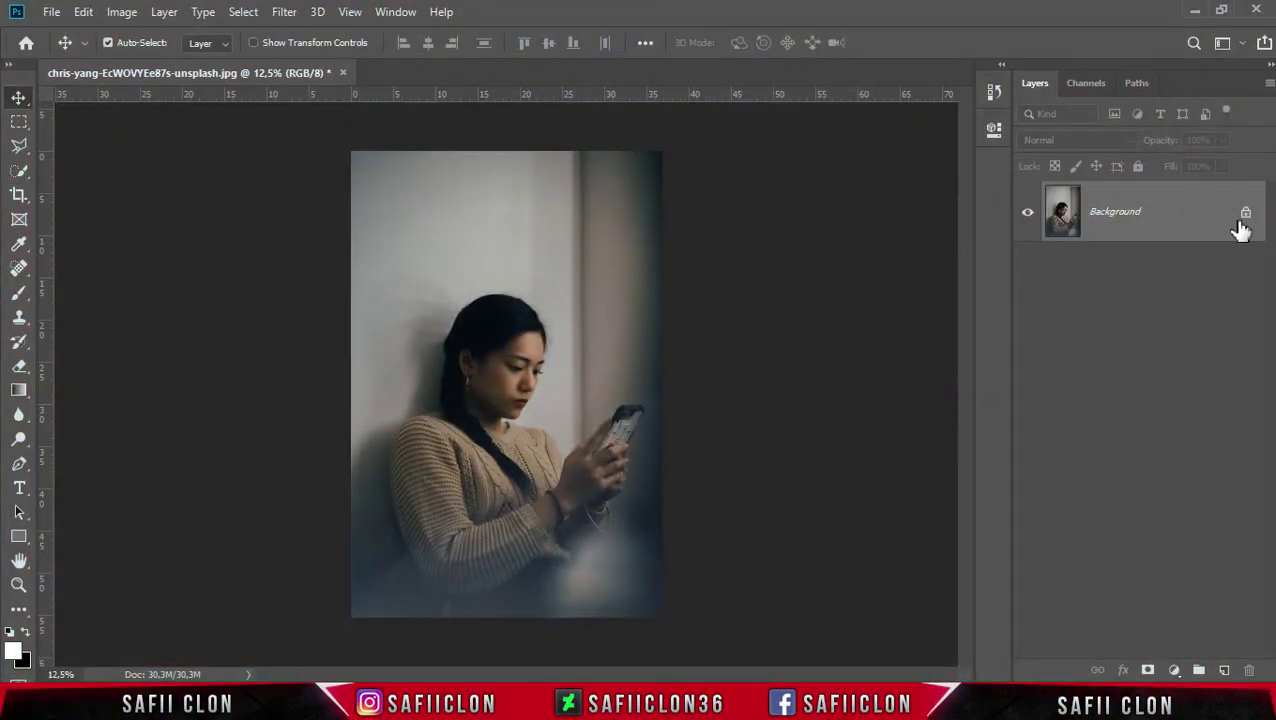
- Unlock the locked Background layer so it becomes Layer 0
click(1246, 216)
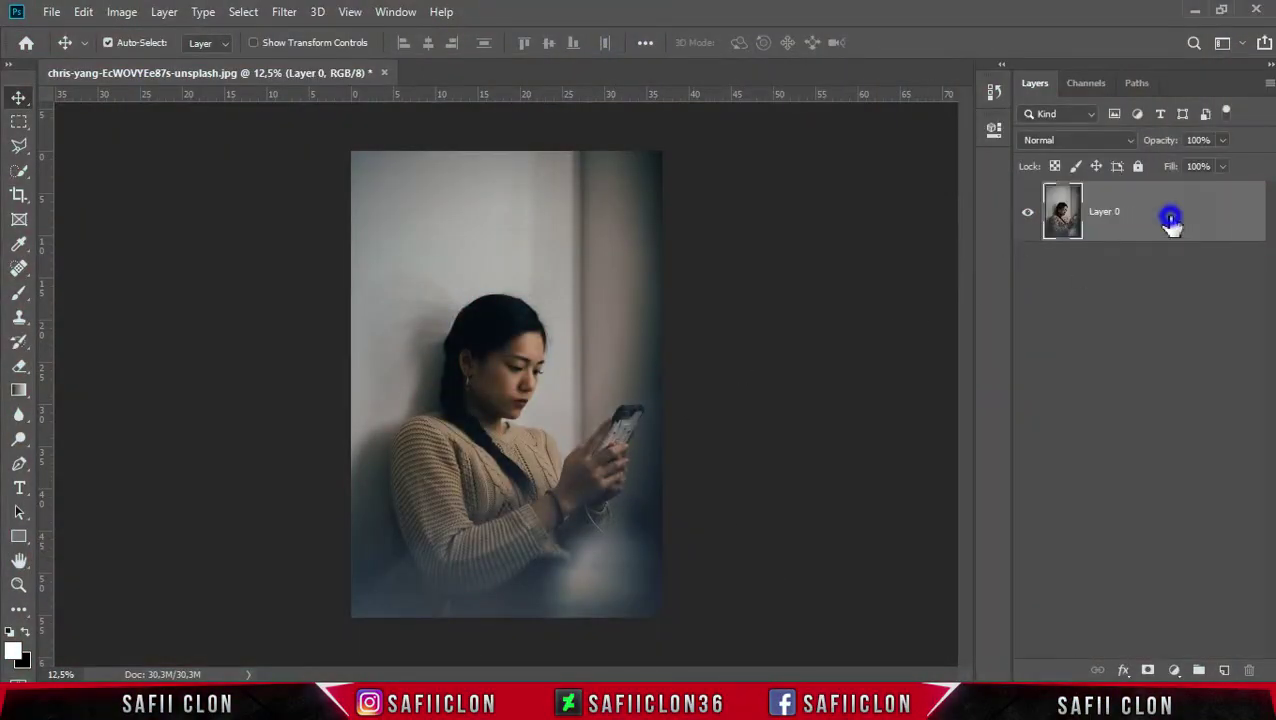
- Duplicate Layer 0 and name the copy EDIT
right_click(1170, 222)
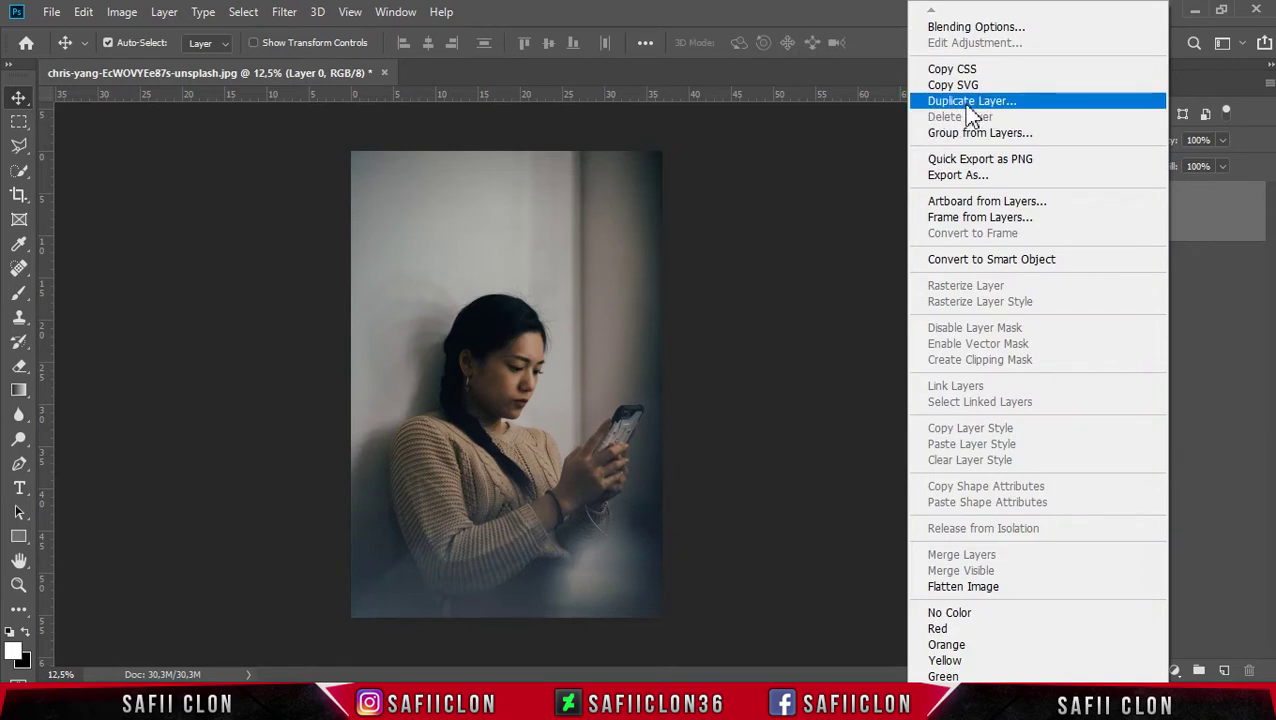
click(968, 104)
click(796, 181)
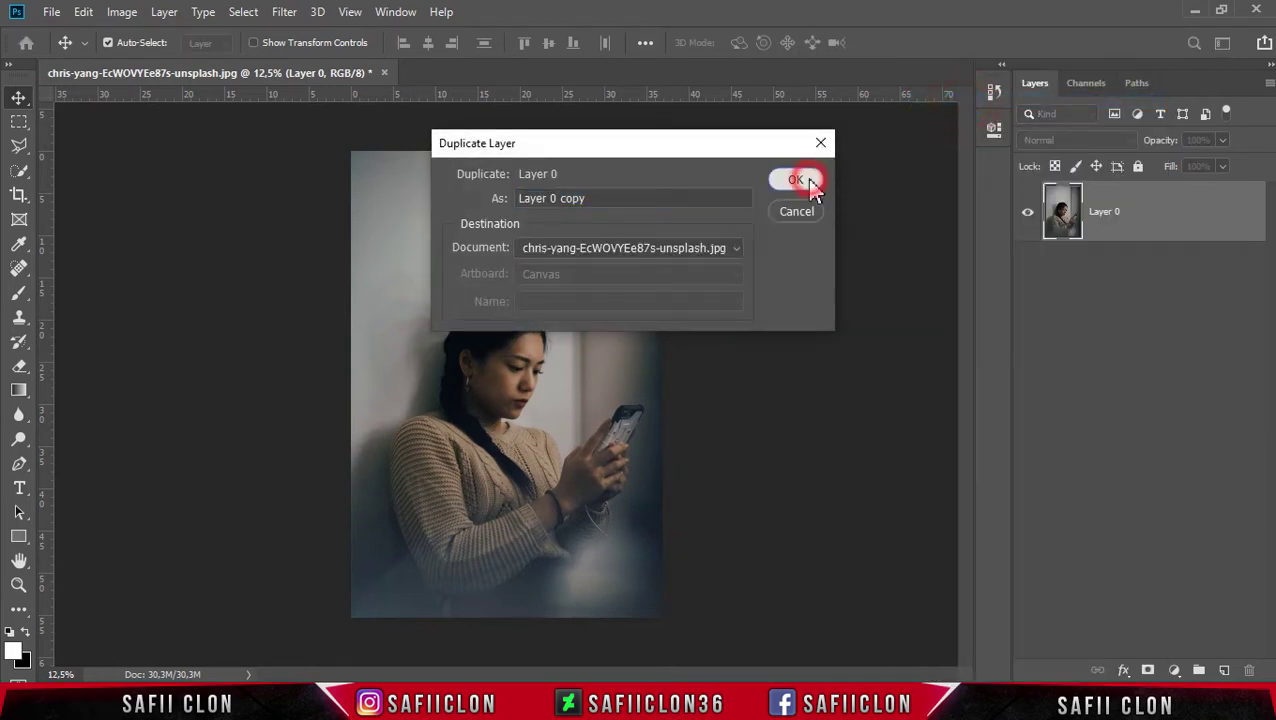
double_click(1127, 213)
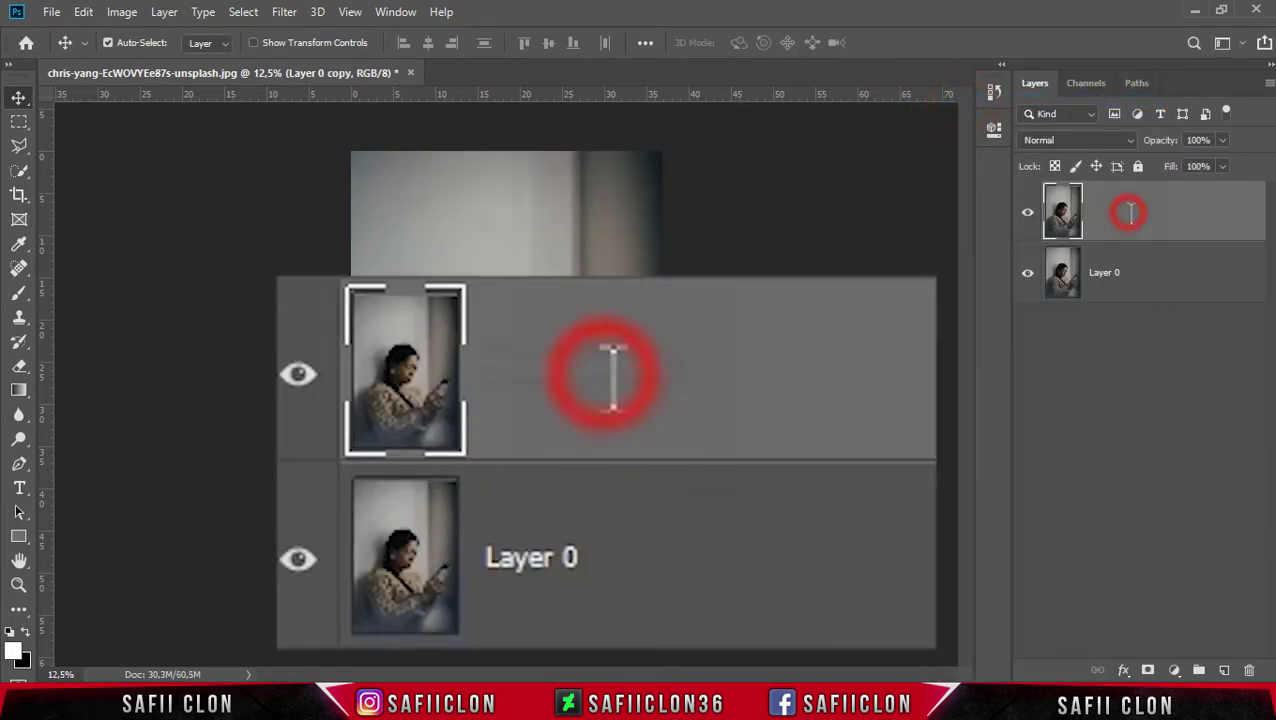
text(EDIT)
click(1195, 206)
- Rename Layer 0 to ORIGINAL and make the EDIT layer active again
click(1178, 279)
double_click(1104, 274)
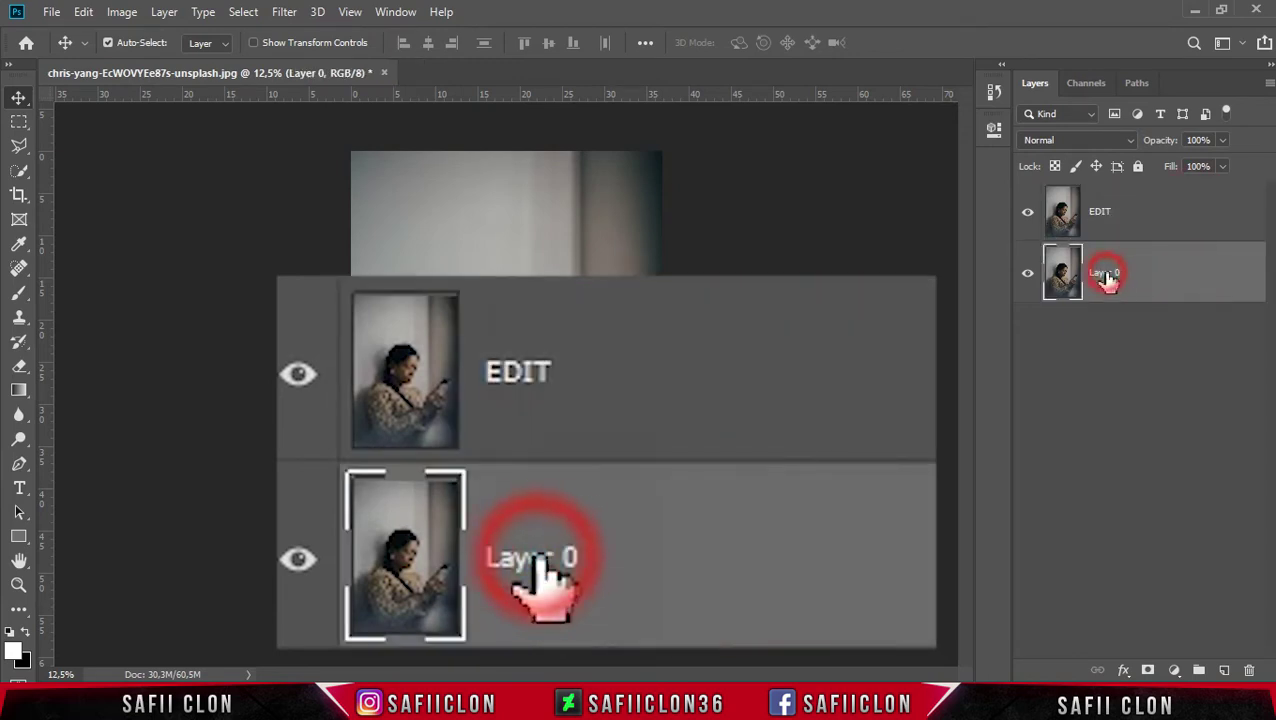
text(ORIGINAL)
click(1200, 268)
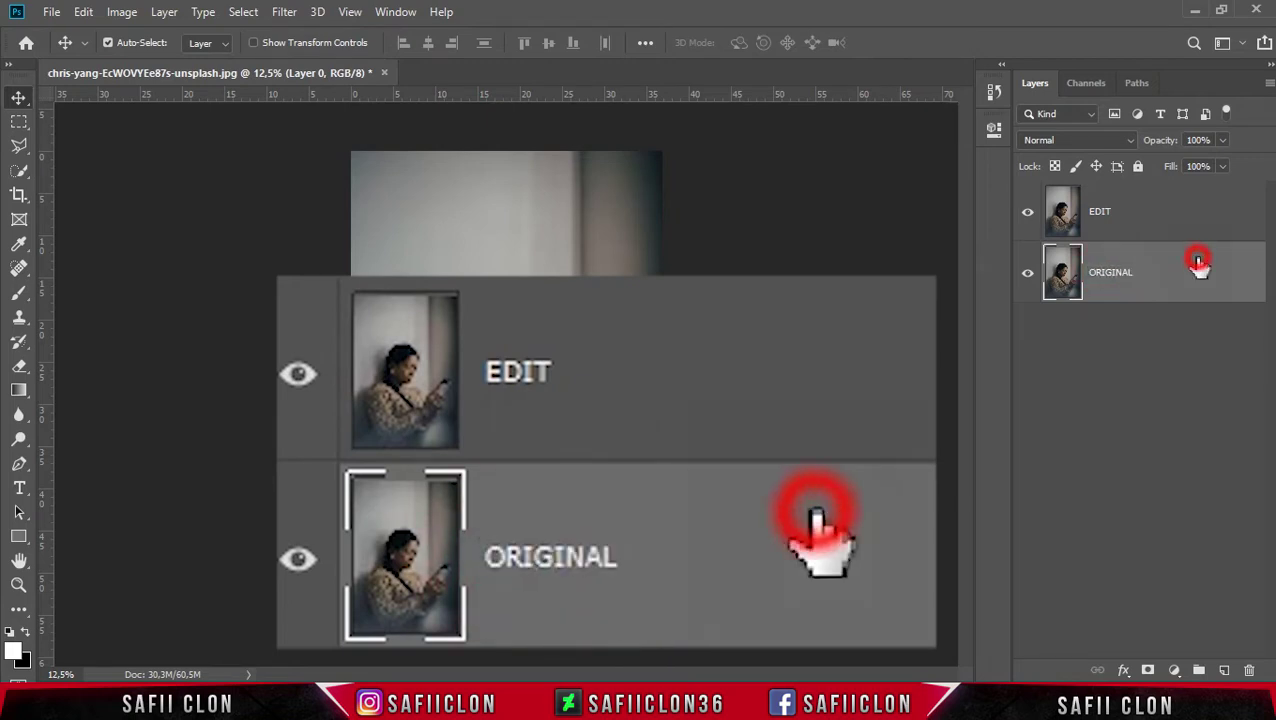
click(1140, 220)
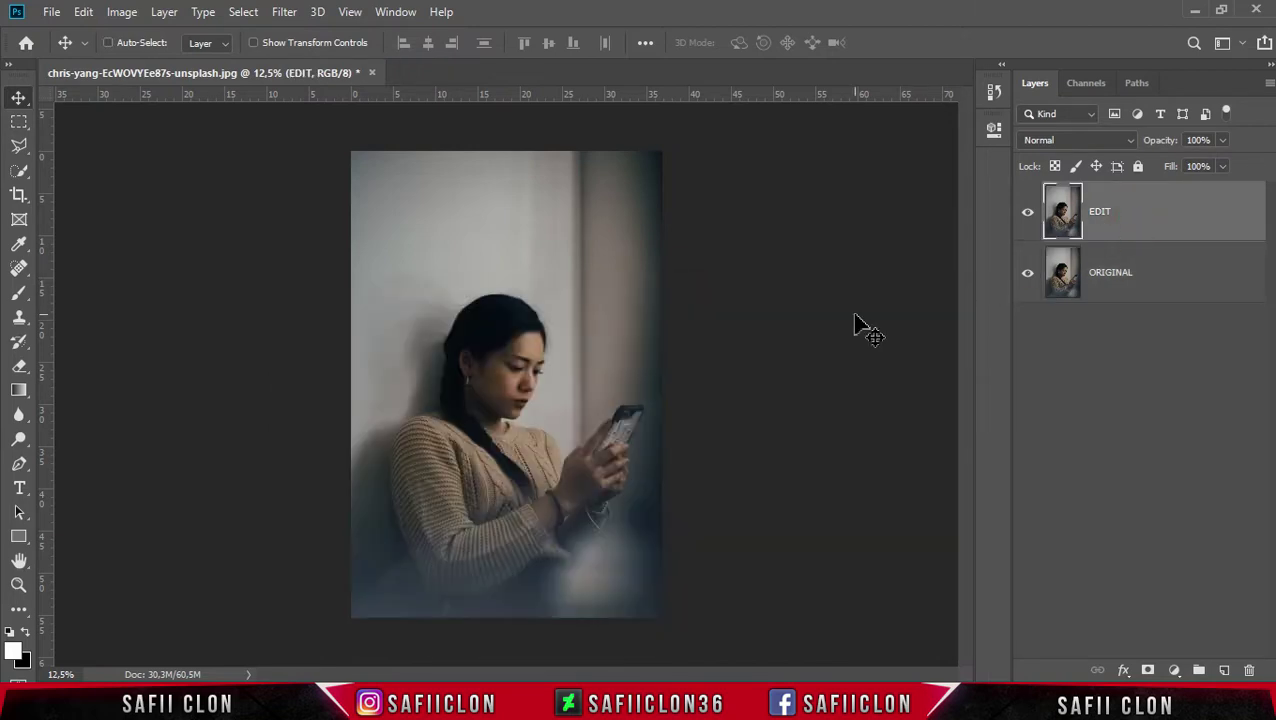
key(ctrl+plus)
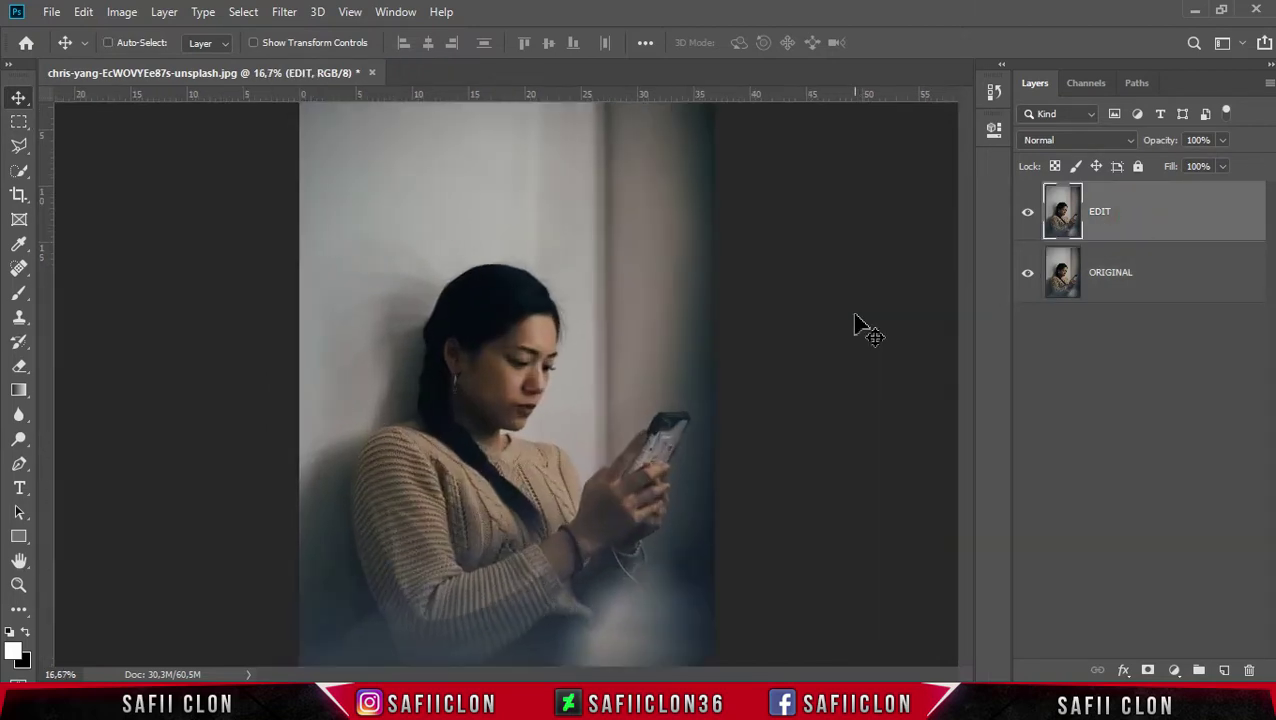
- Switch to the Polygonal Lasso Tool in New Selection mode, zoomed in on the woman
key(ctrl+plus)
key(ctrl+plus)
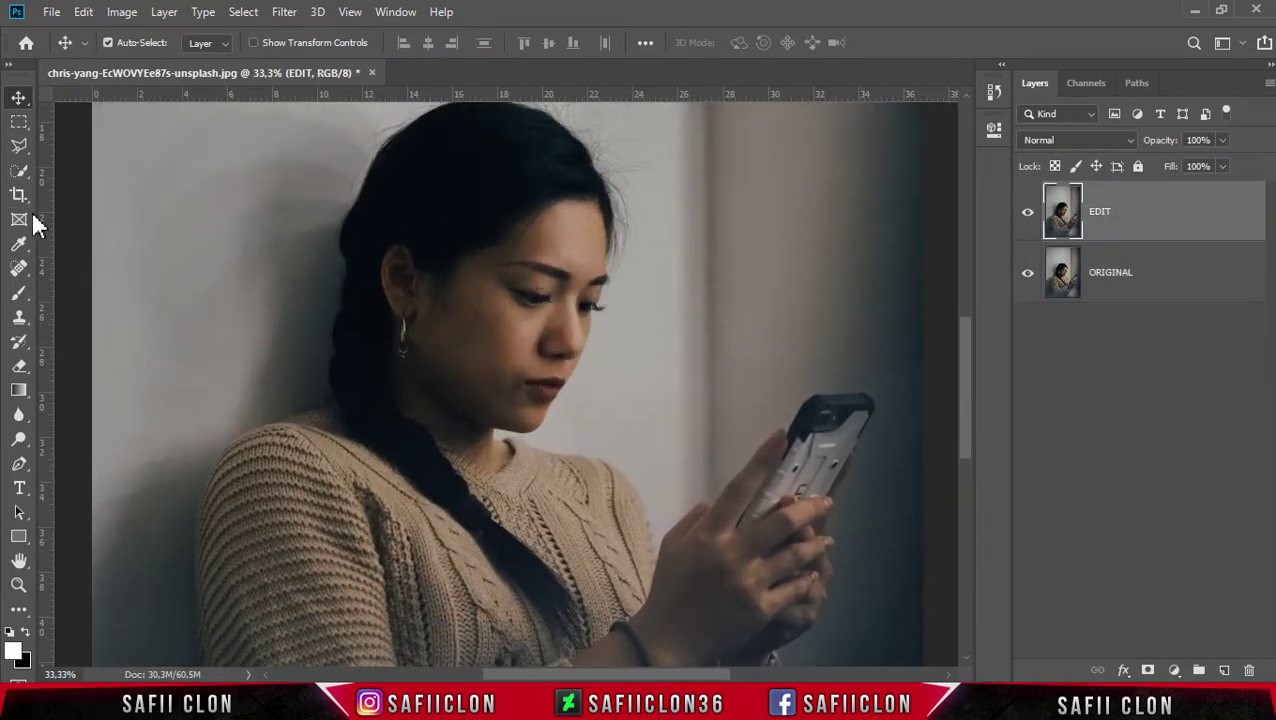
click(20, 150)
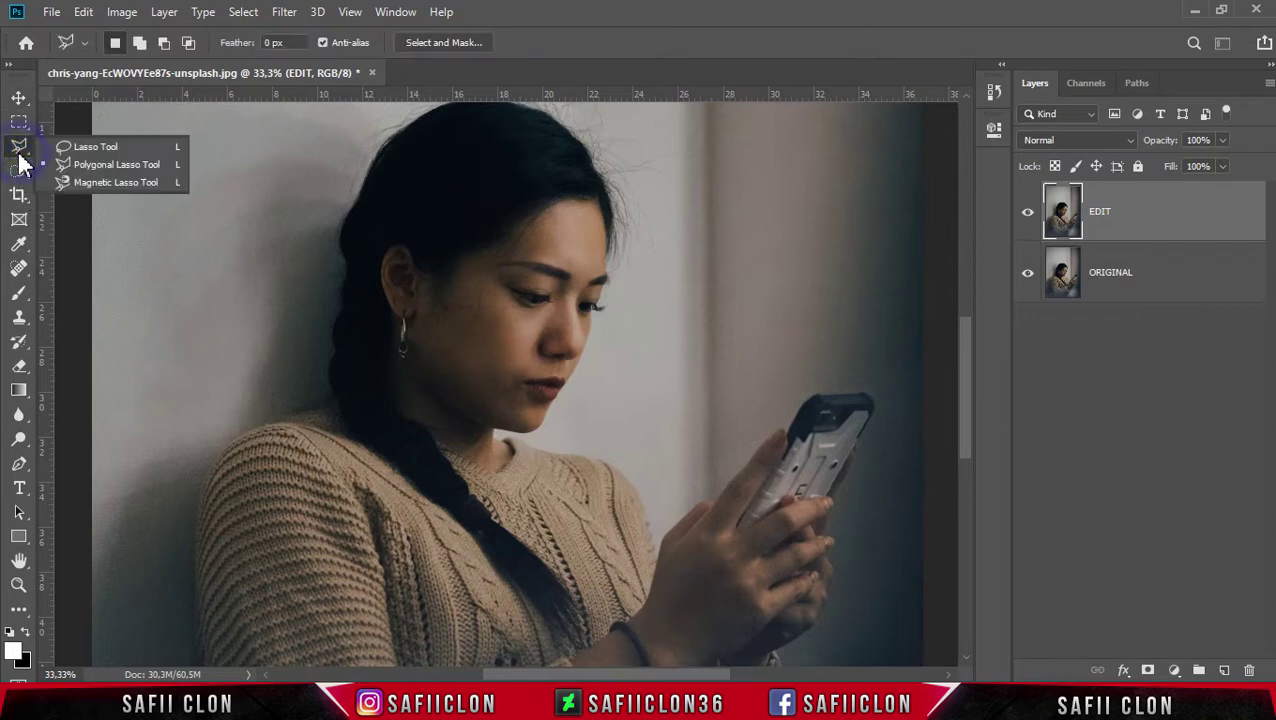
click(120, 170)
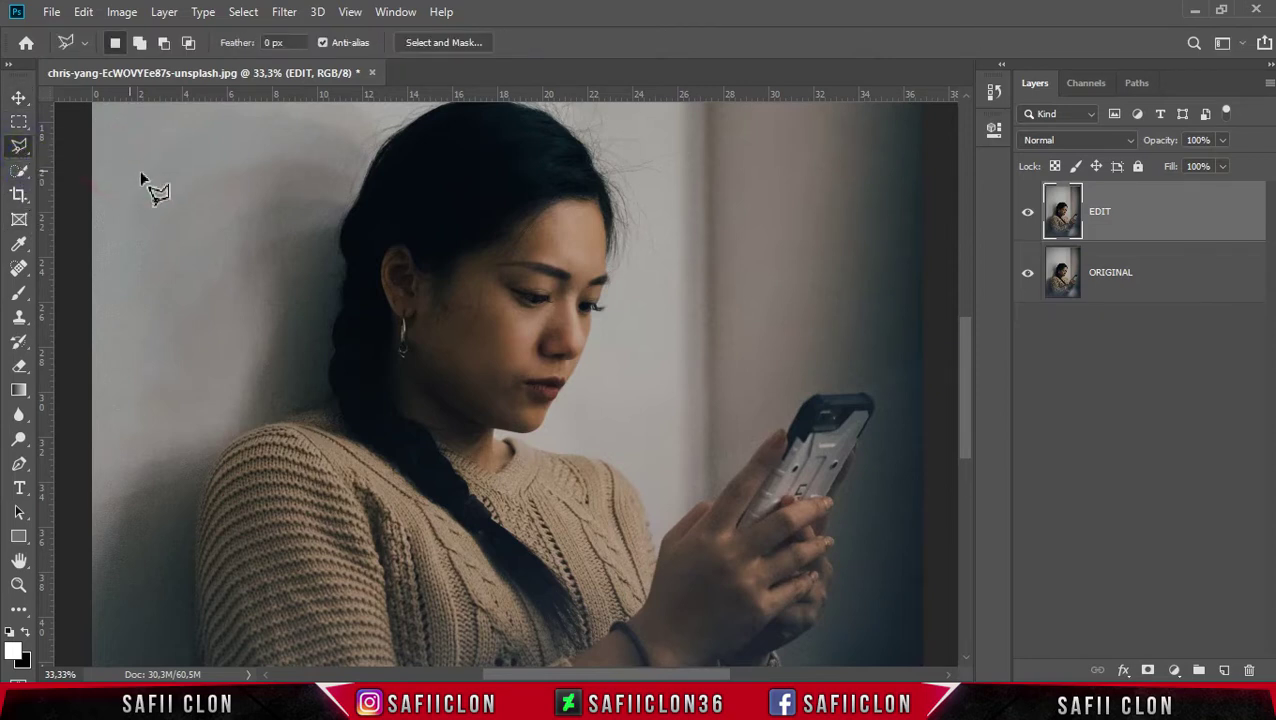
click(115, 43)
scroll(628, 447, down, 2)
scroll(628, 450, up, 2)
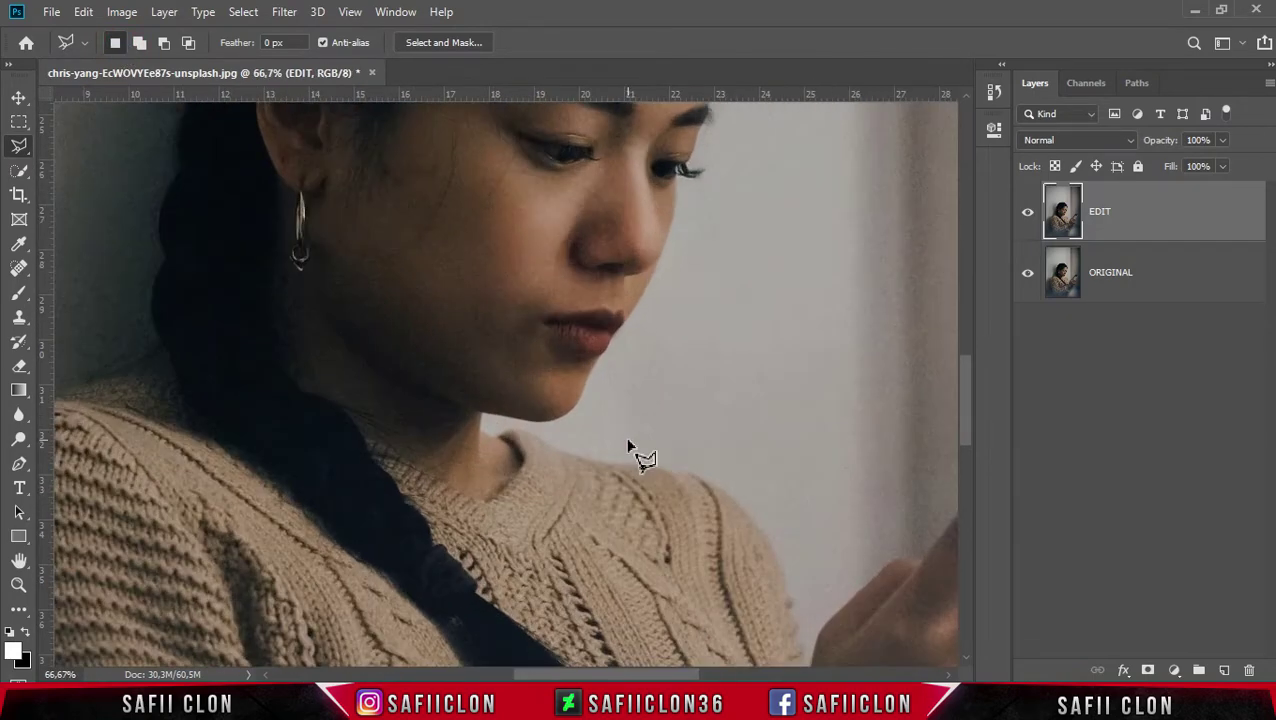
scroll(700, 455, down, 3)
scroll(755, 455, down, 2)
scroll(697, 583, right, 2)
scroll(700, 585, up, 1)
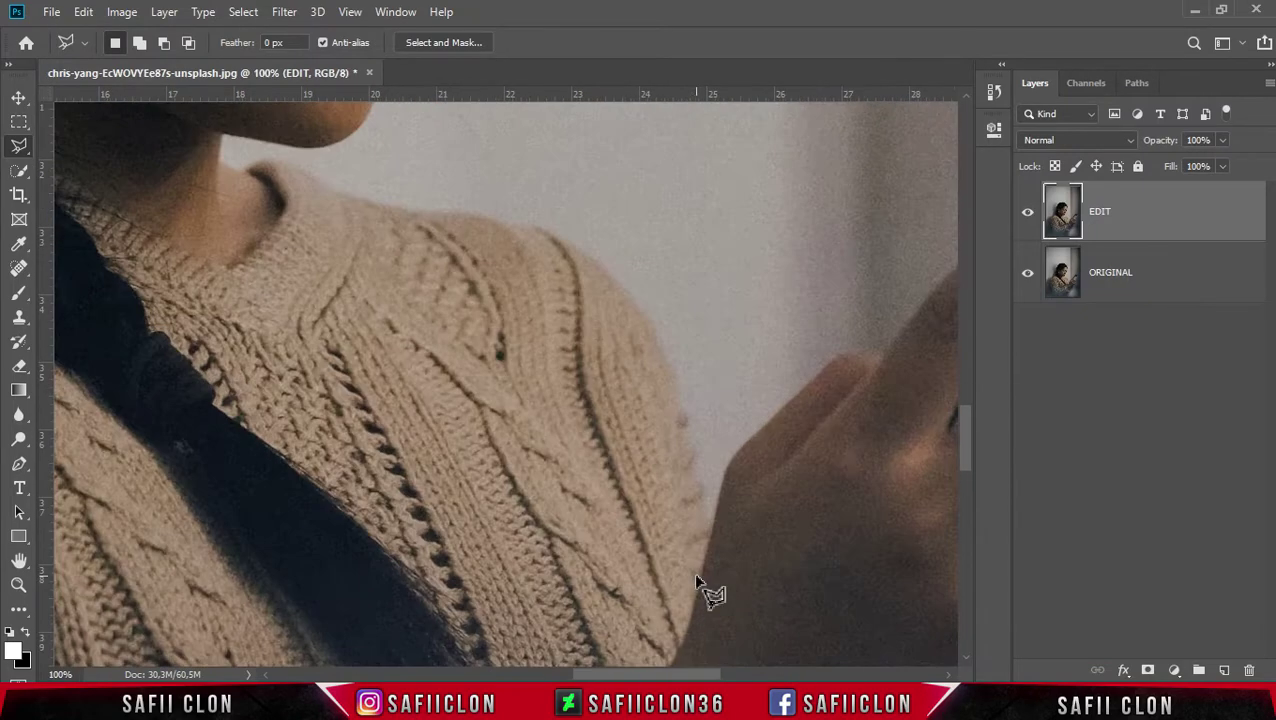
scroll(712, 593, down, 1)
scroll(735, 456, right, 1)
scroll(600, 467, right, 2)
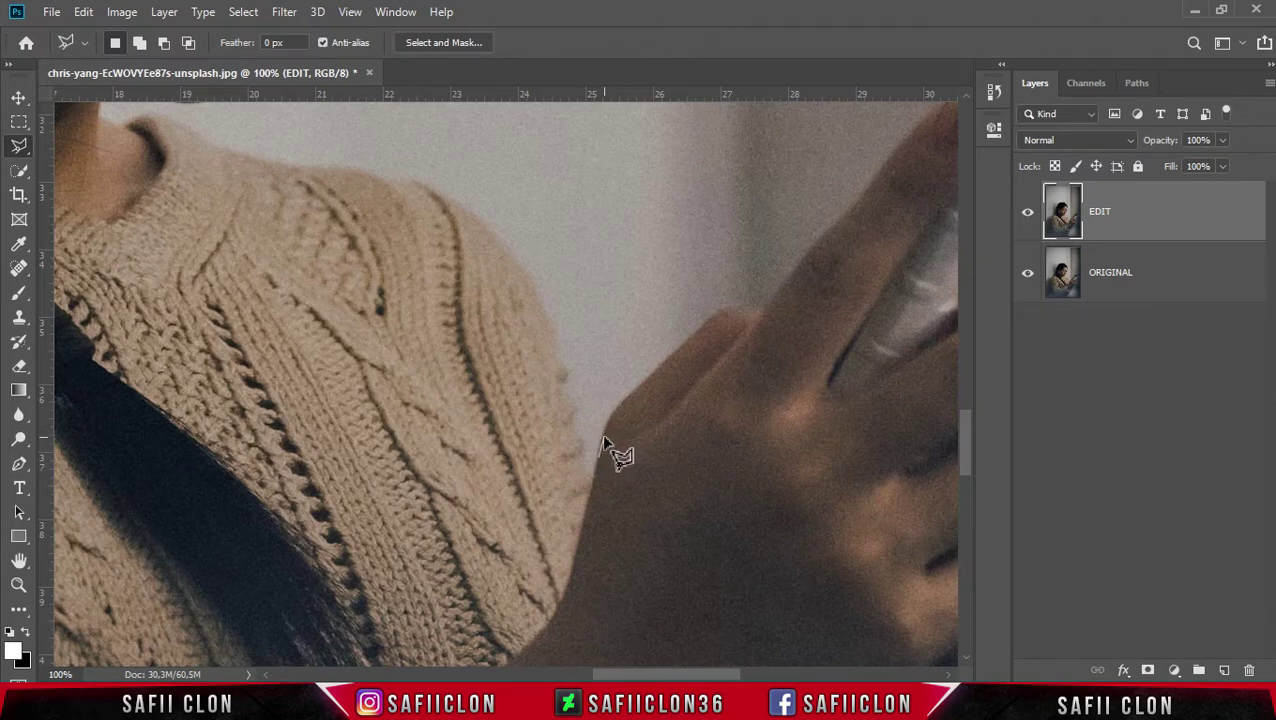
- Trace the selection outline up the hand and along the phone to its top corner
click(605, 434)
click(613, 410)
click(626, 399)
drag(760, 318, 475, 423)
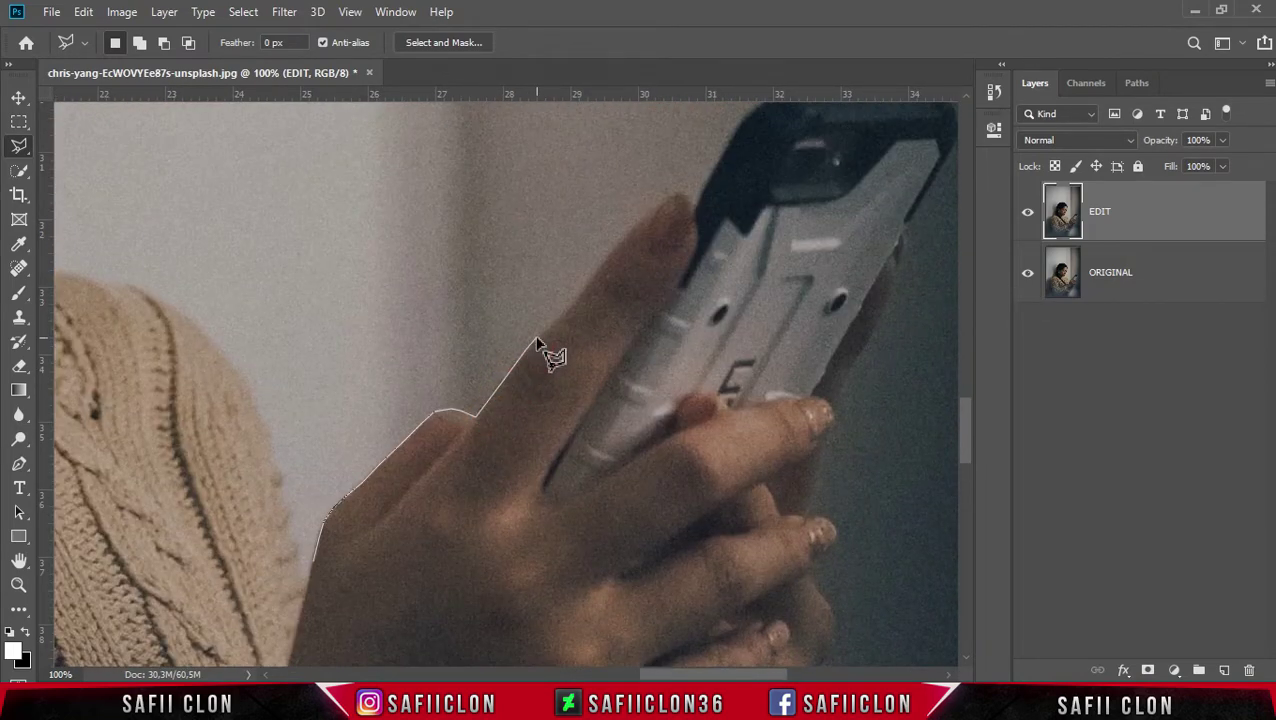
click(580, 290)
drag(700, 205, 725, 285)
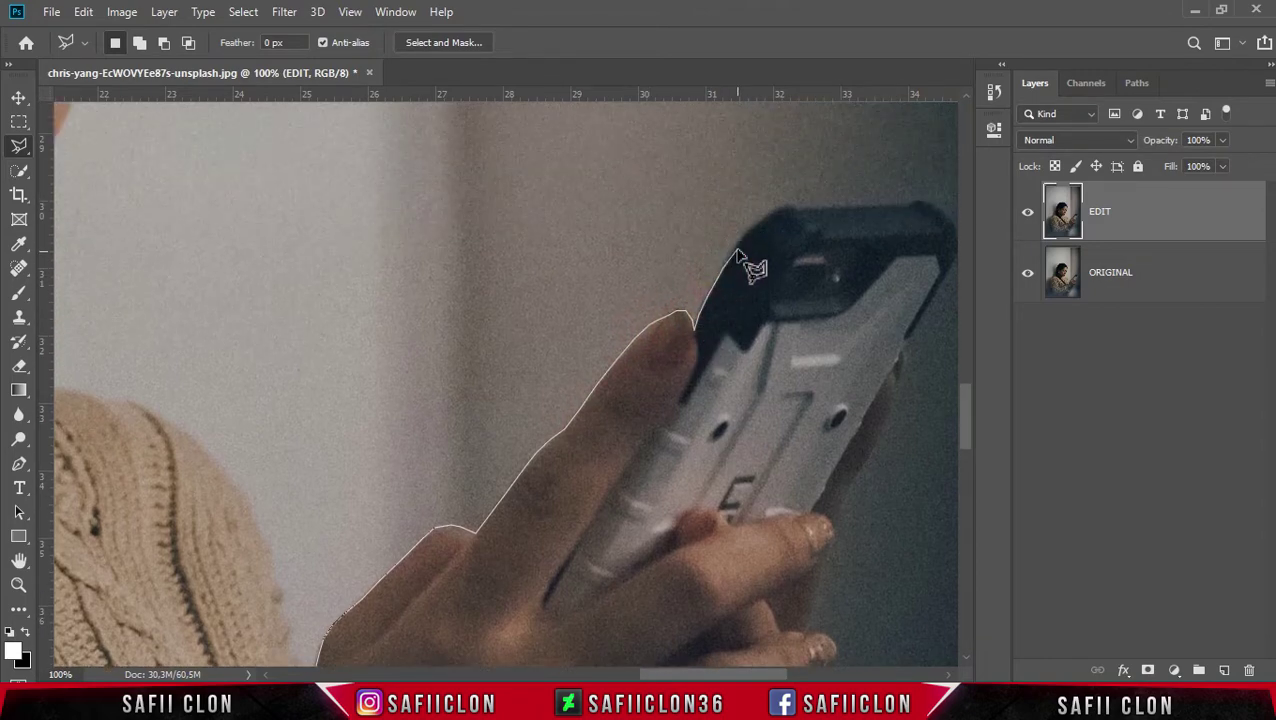
click(775, 210)
click(910, 210)
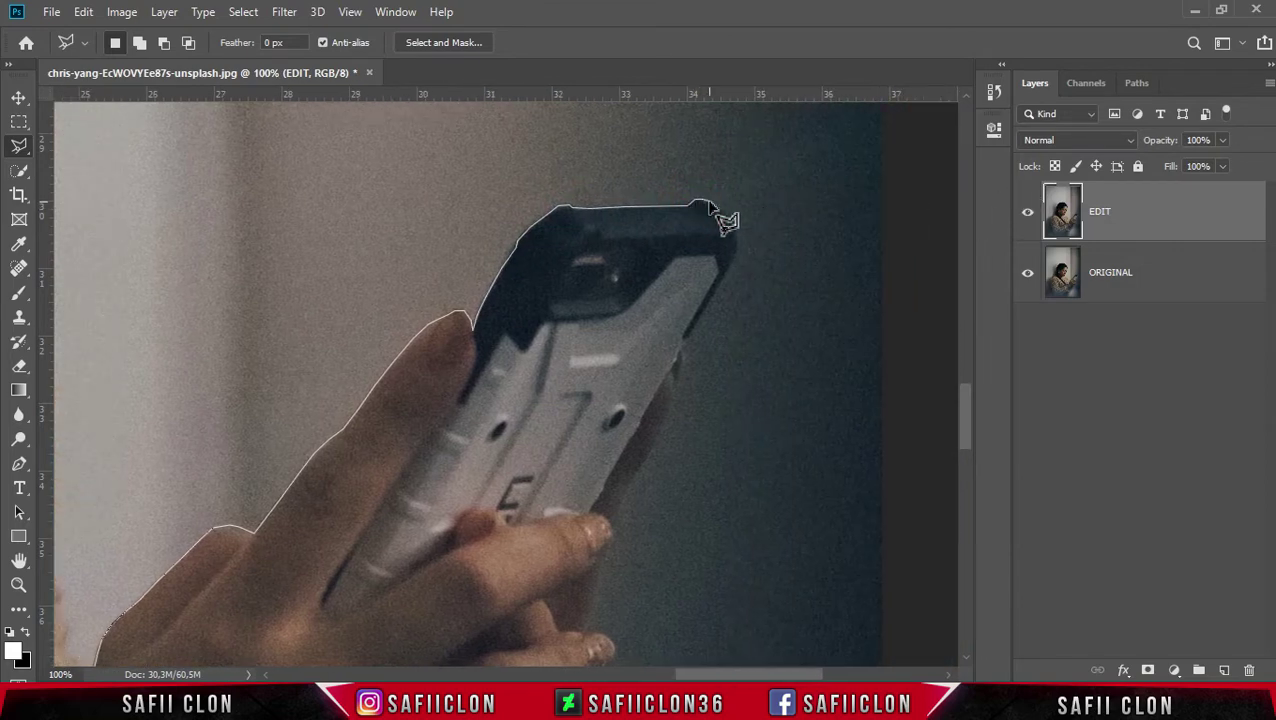
scroll(652, 200, down, 2)
scroll(400, 150, up, 1)
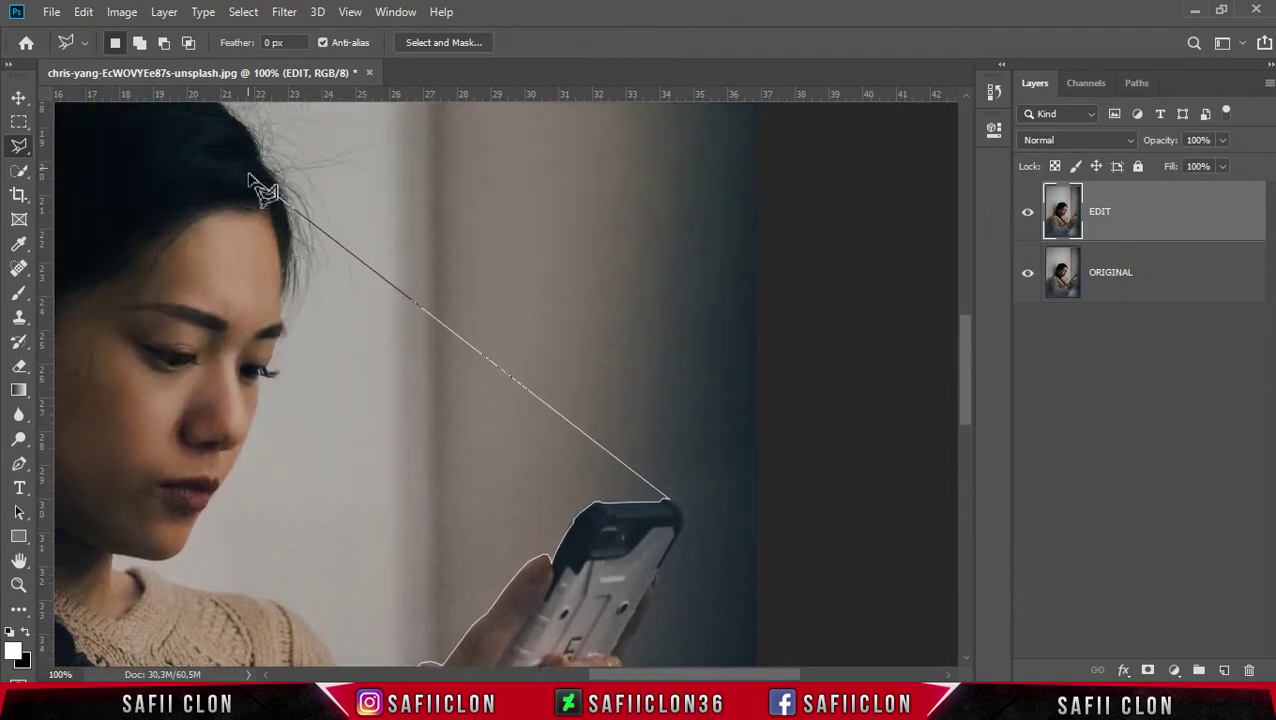
- Continue the outline around her hair, ear and jaw, then close the selection
click(260, 187)
scroll(280, 150, left, 5)
click(465, 153)
click(365, 182)
click(239, 268)
click(210, 295)
click(208, 393)
click(271, 474)
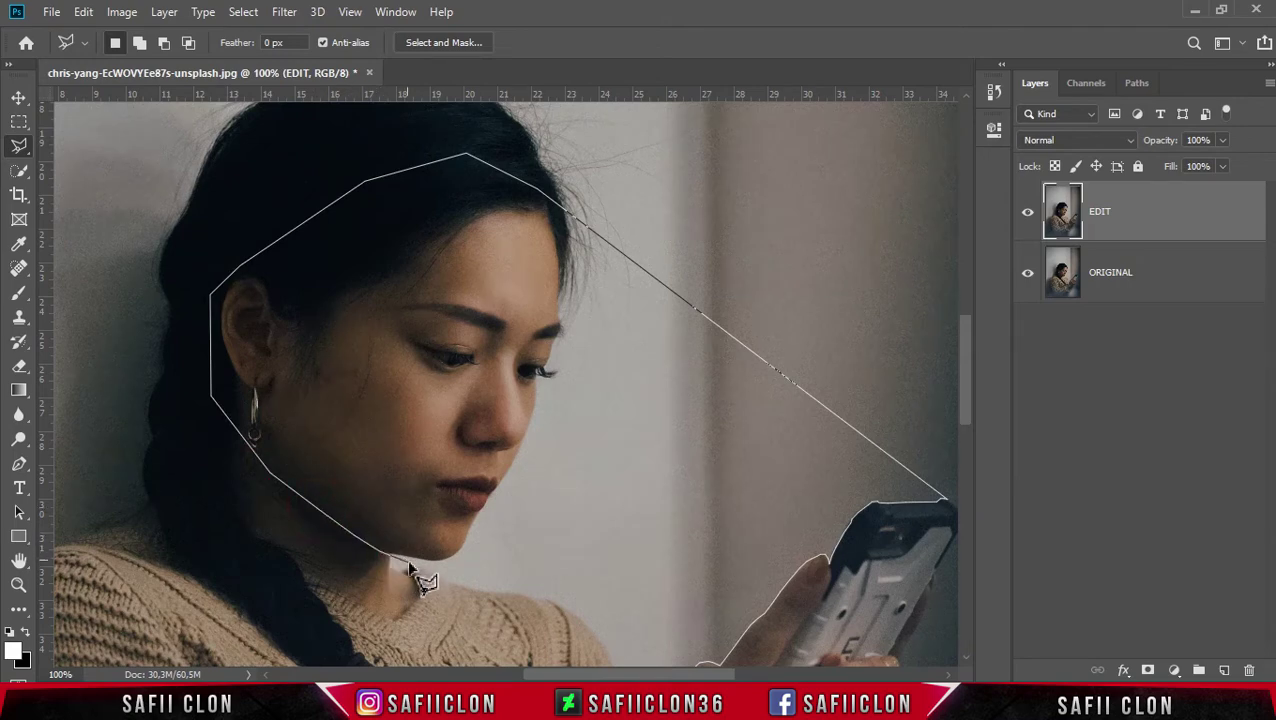
scroll(407, 565, down, 2)
scroll(600, 565, down, 1)
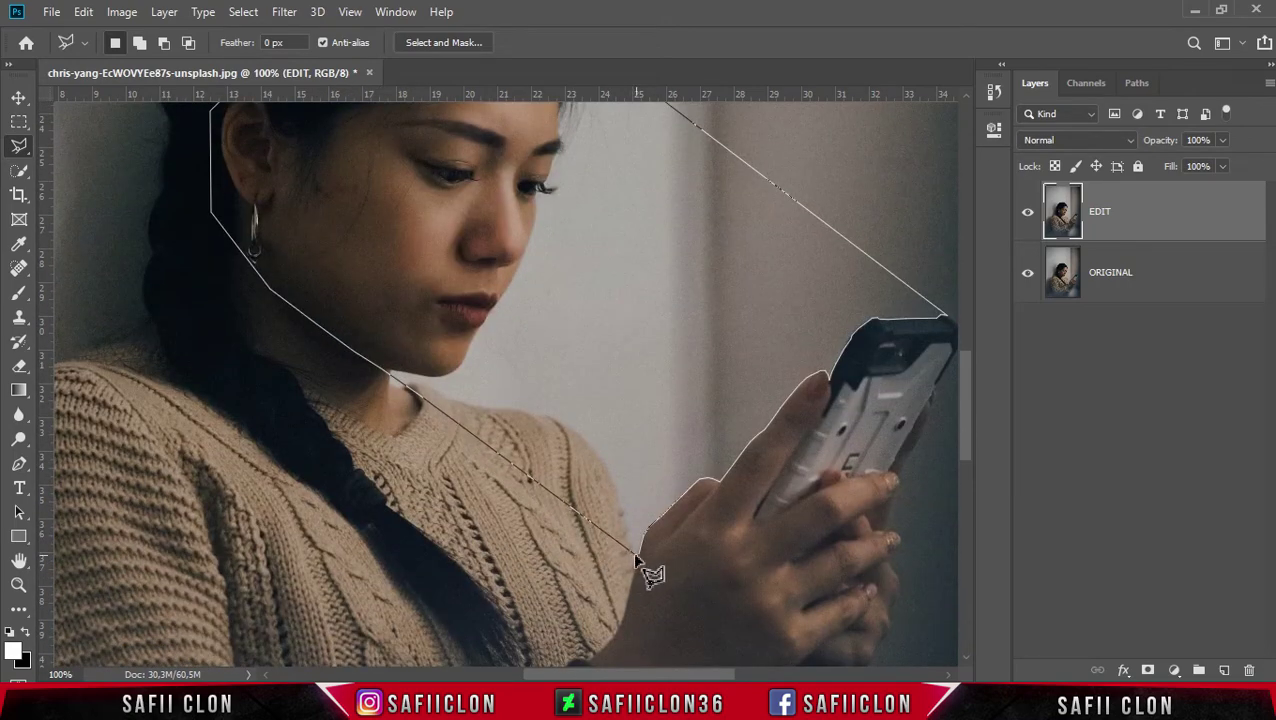
click(637, 553)
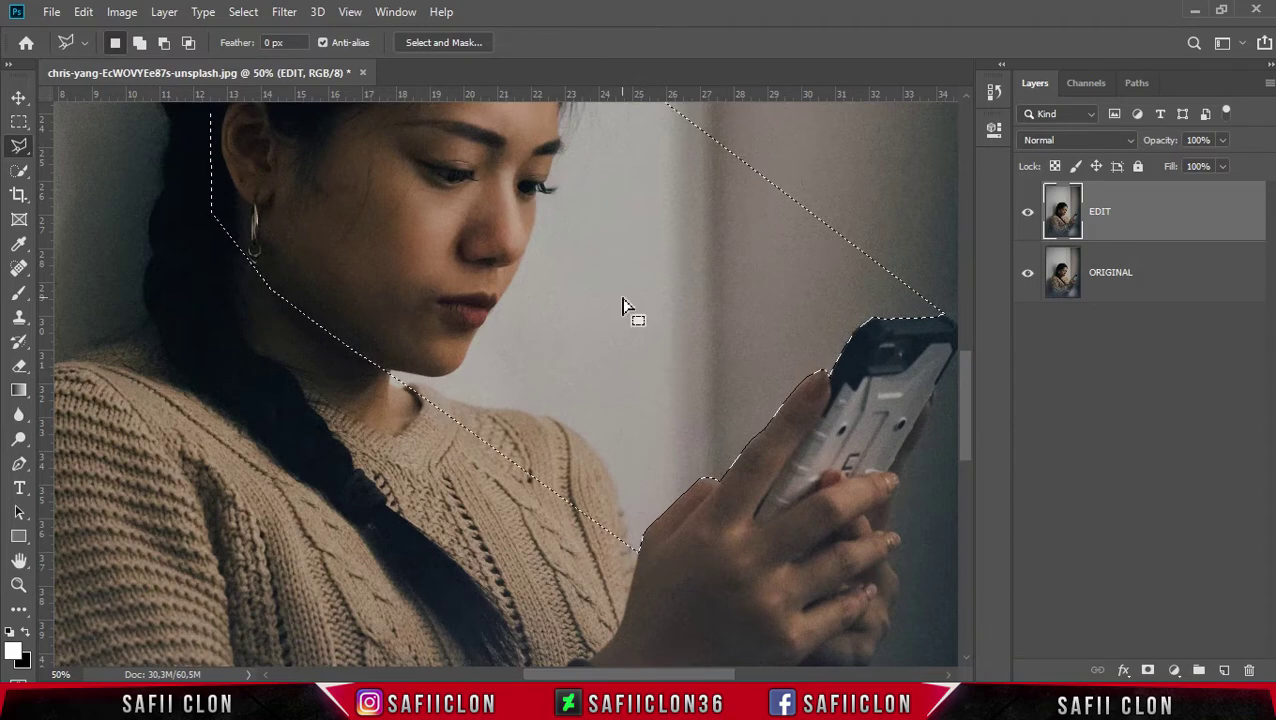
scroll(622, 305, down, 1)
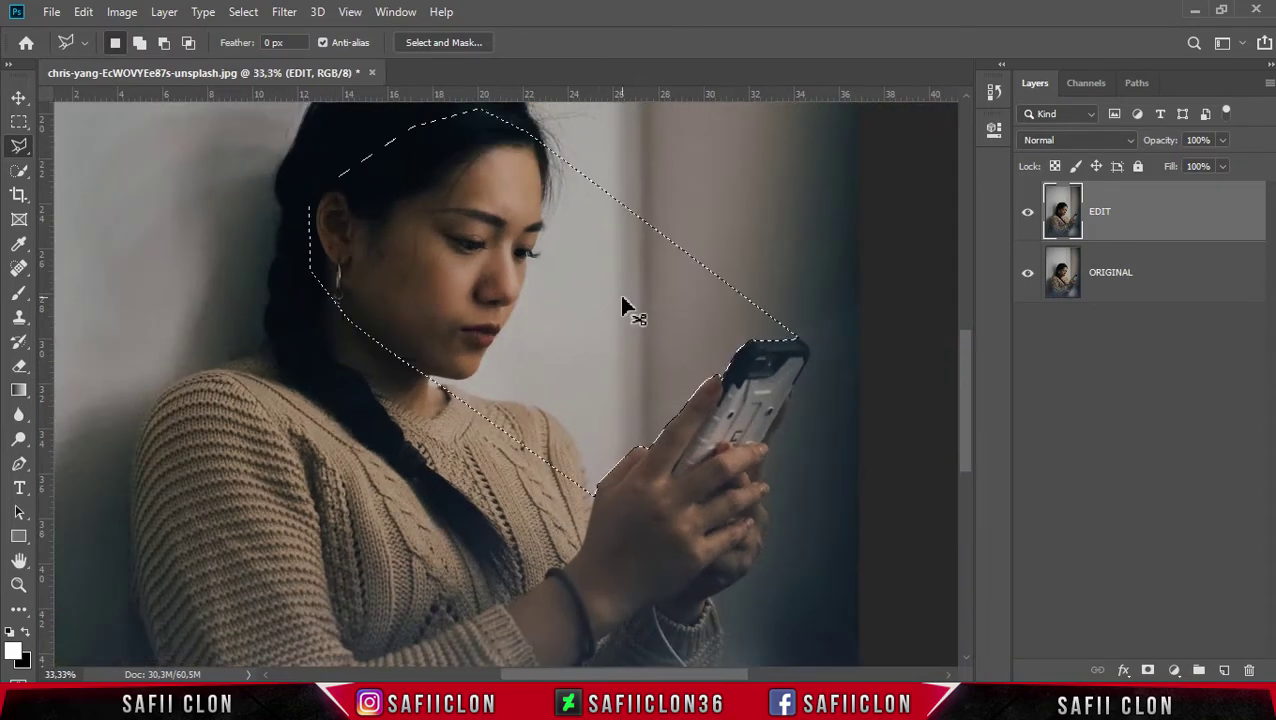
scroll(625, 320, up, 1)
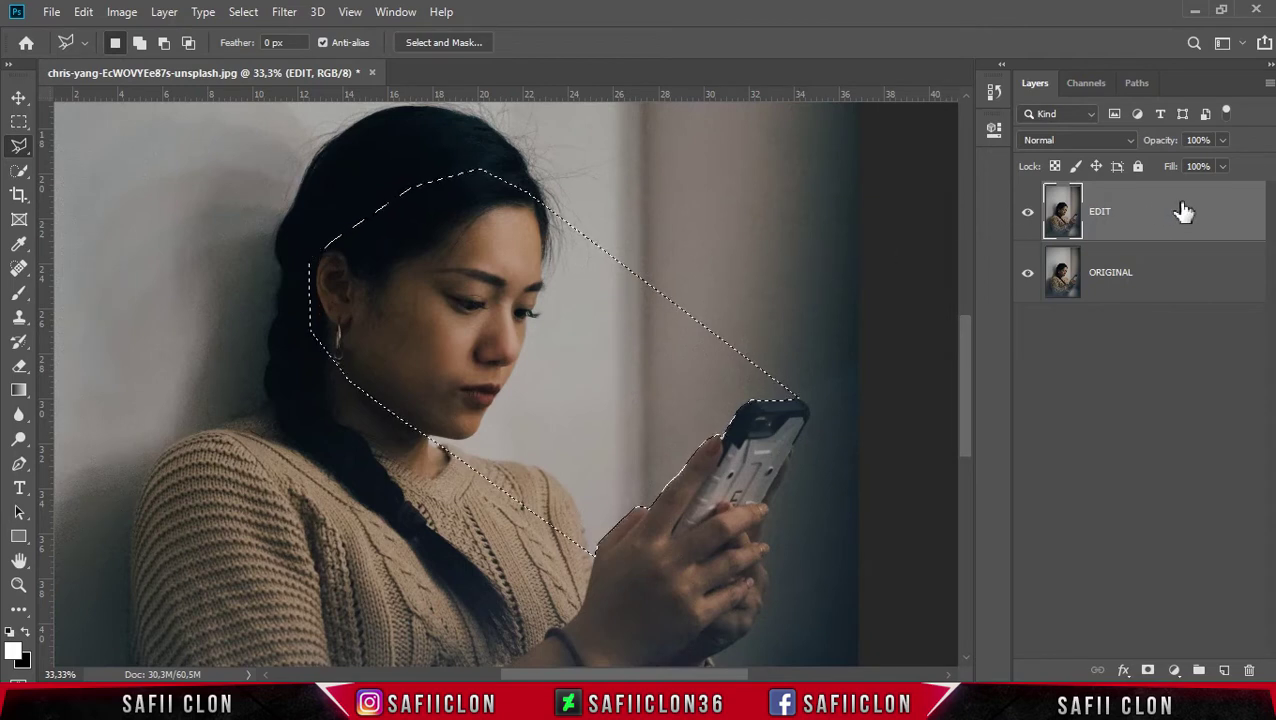
scroll(1160, 218, right, 1)
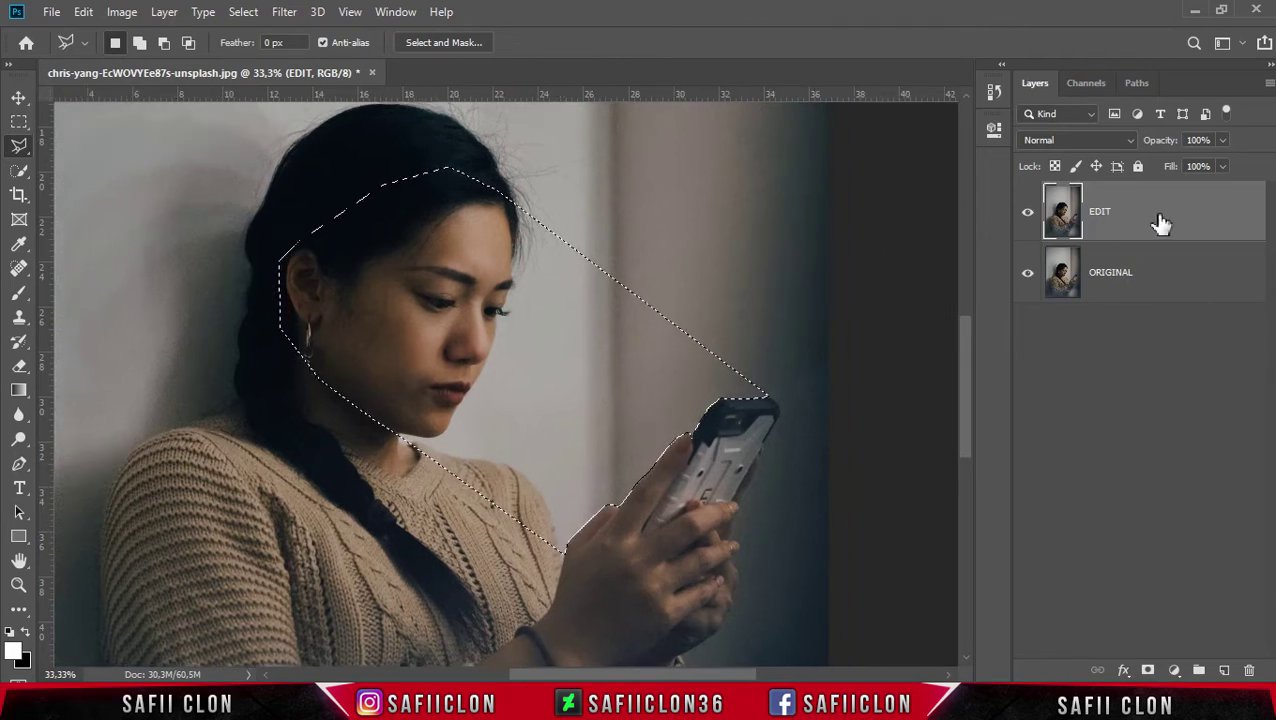
- Apply a Motion Blur with angle -39° and distance 82 px to the selected area
click(285, 14)
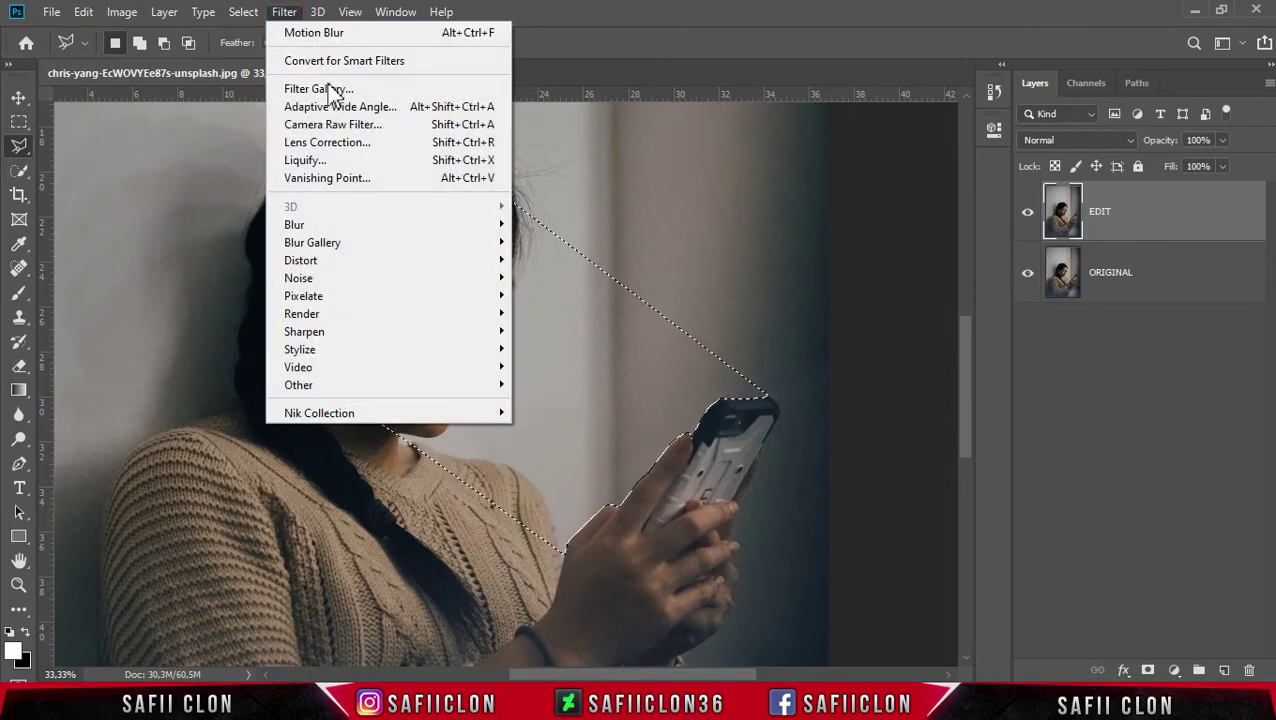
mouse_move(294, 224)
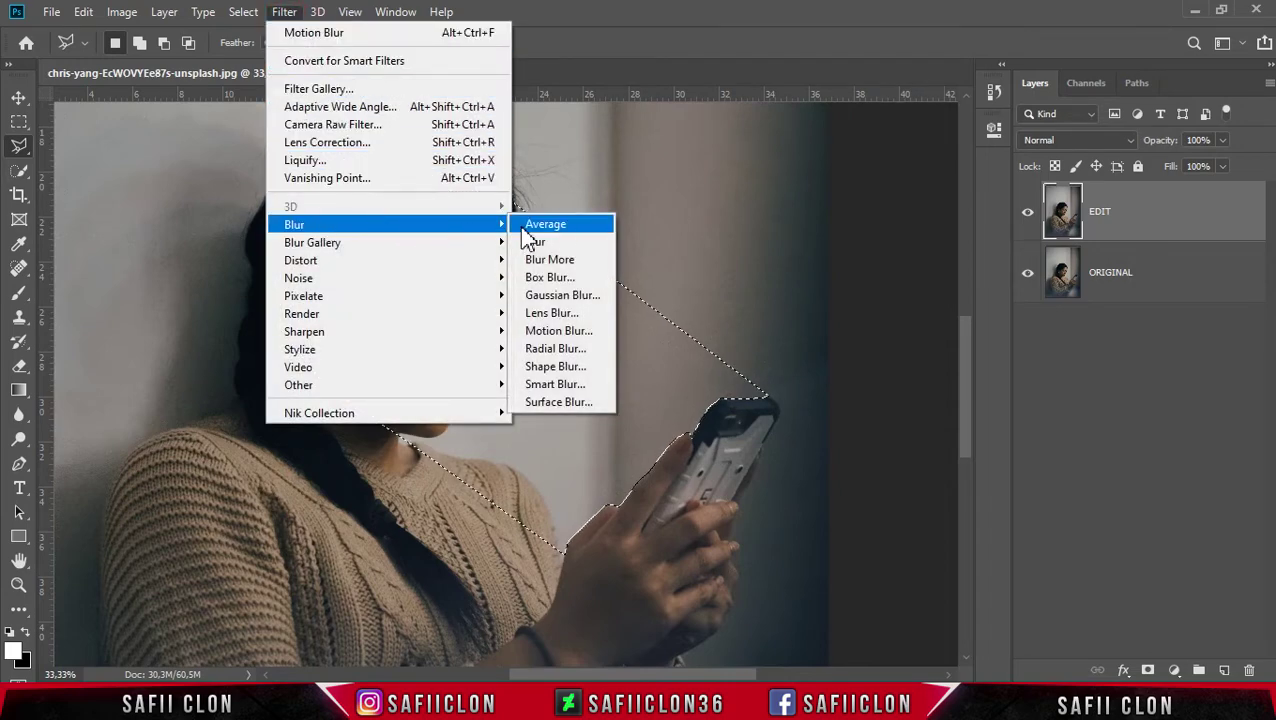
click(563, 332)
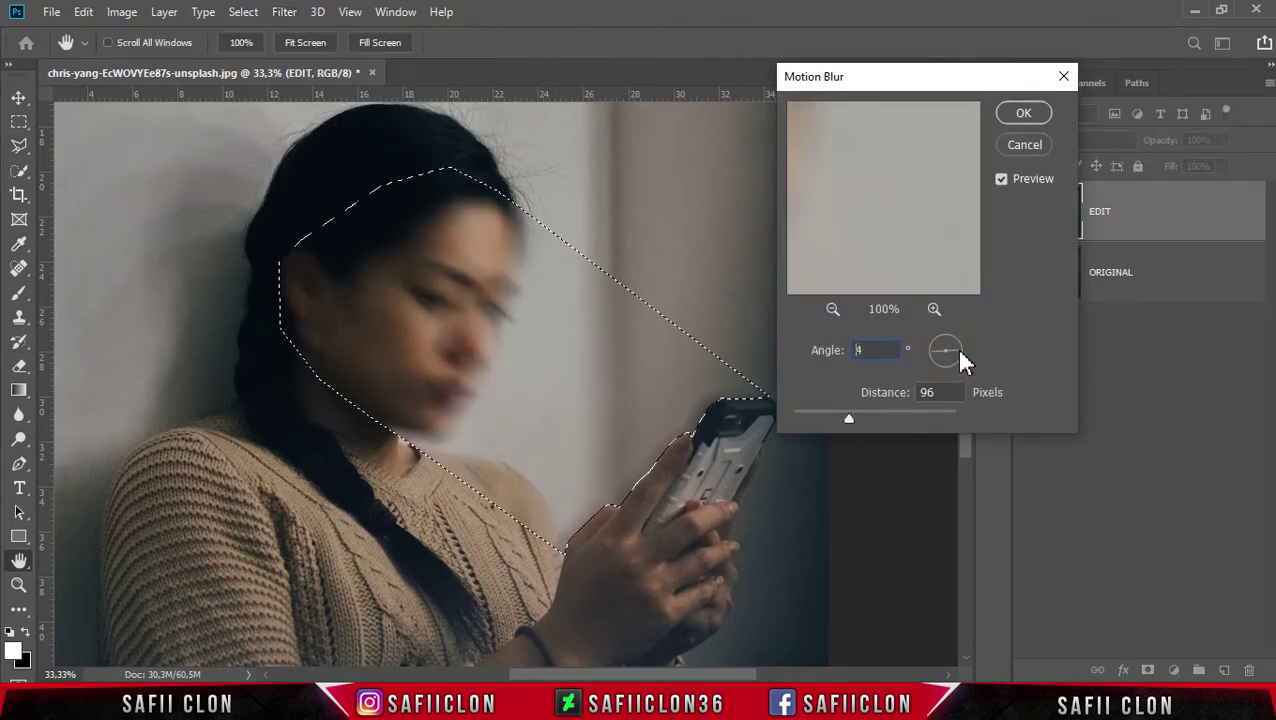
drag(955, 362, 956, 362)
mouse_move(849, 419)
mouse_down()
mouse_move(821, 419)
mouse_move(841, 418)
mouse_up()
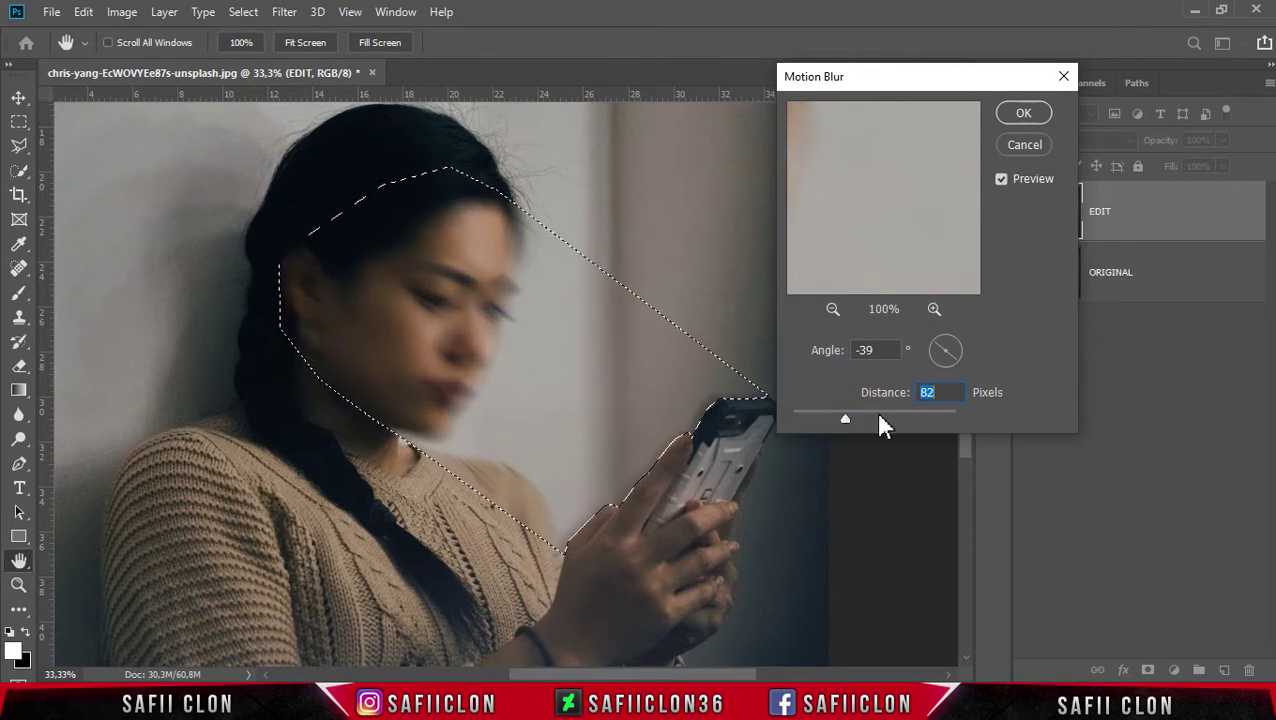
click(1024, 113)
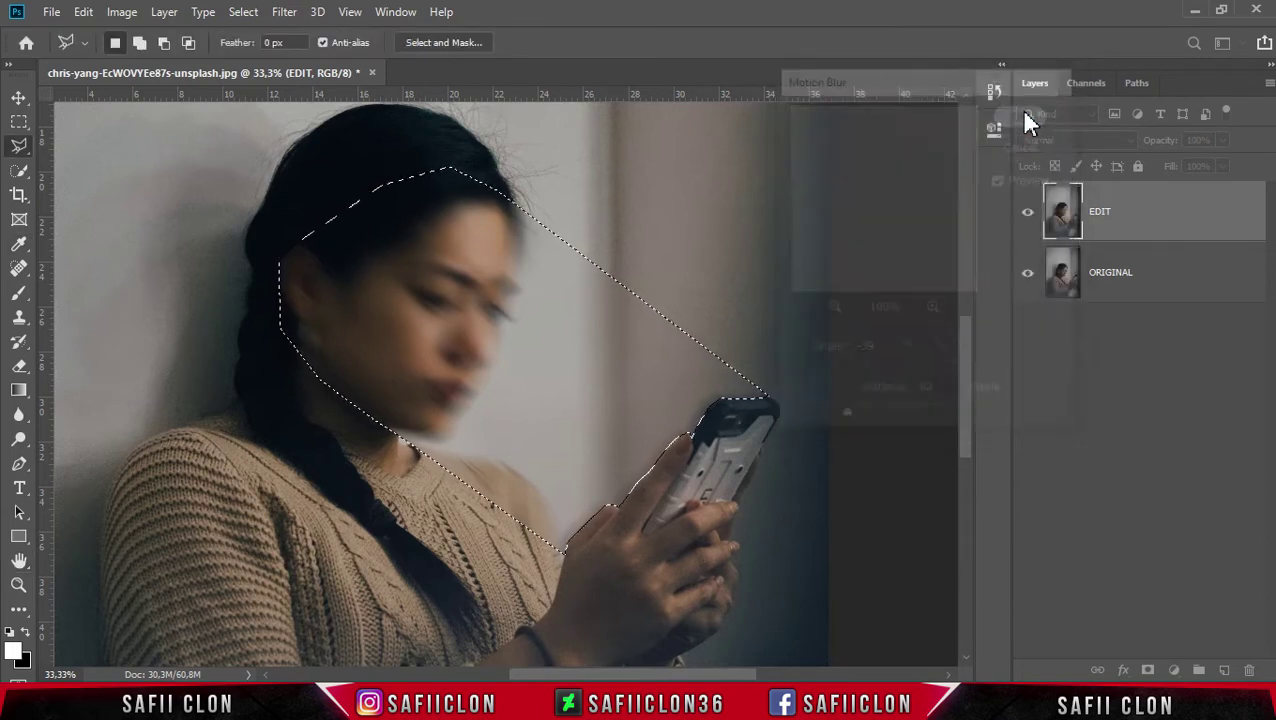
- Convert the blurred EDIT layer into a Smart Object
right_click(1165, 212)
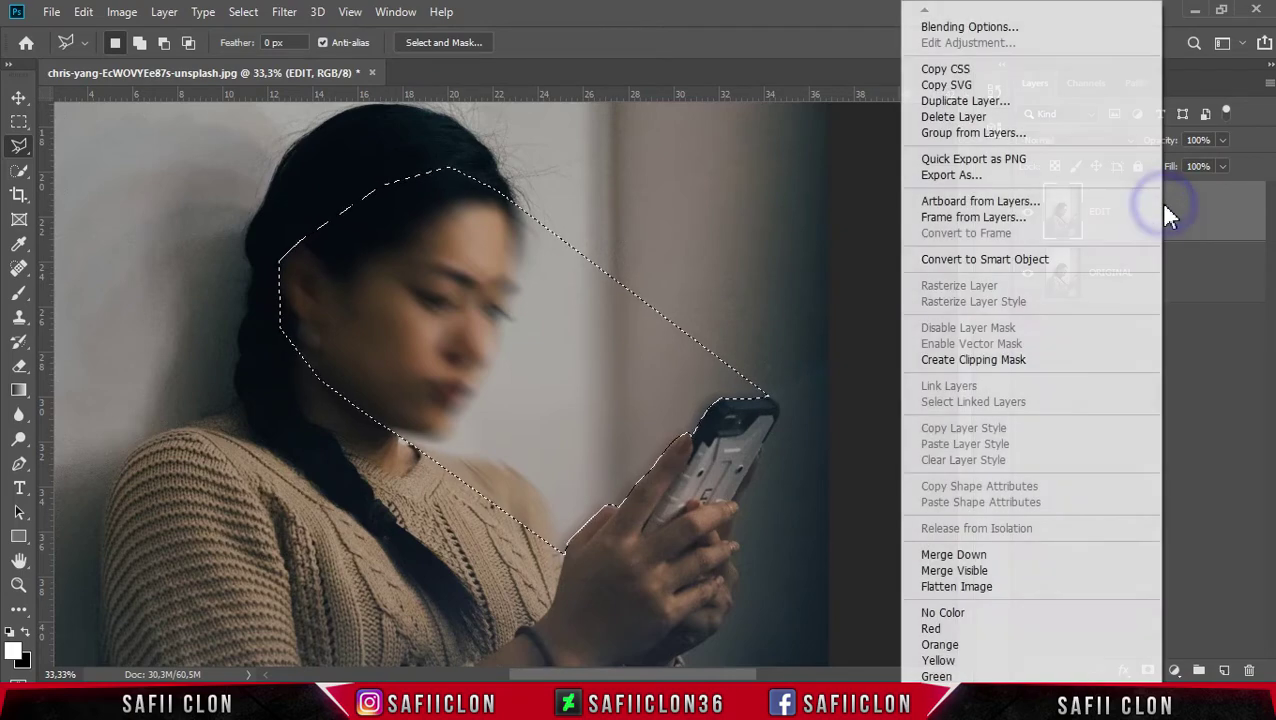
click(987, 258)
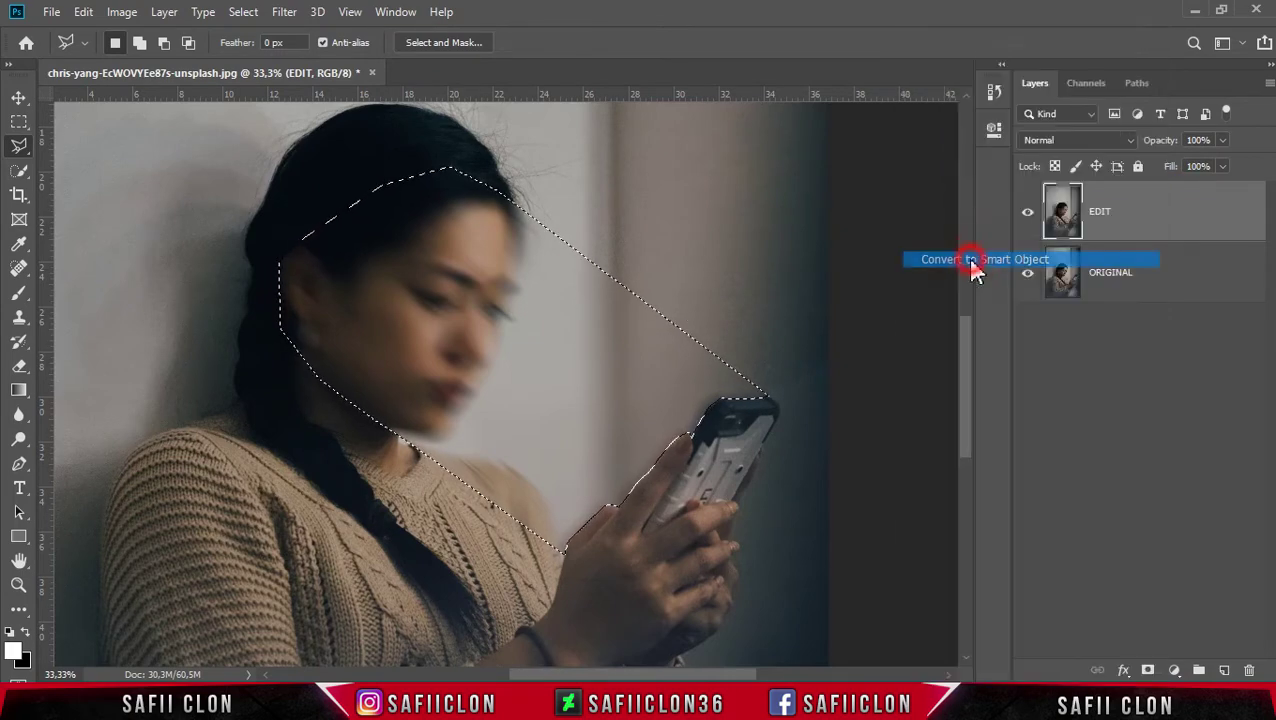
click(1143, 224)
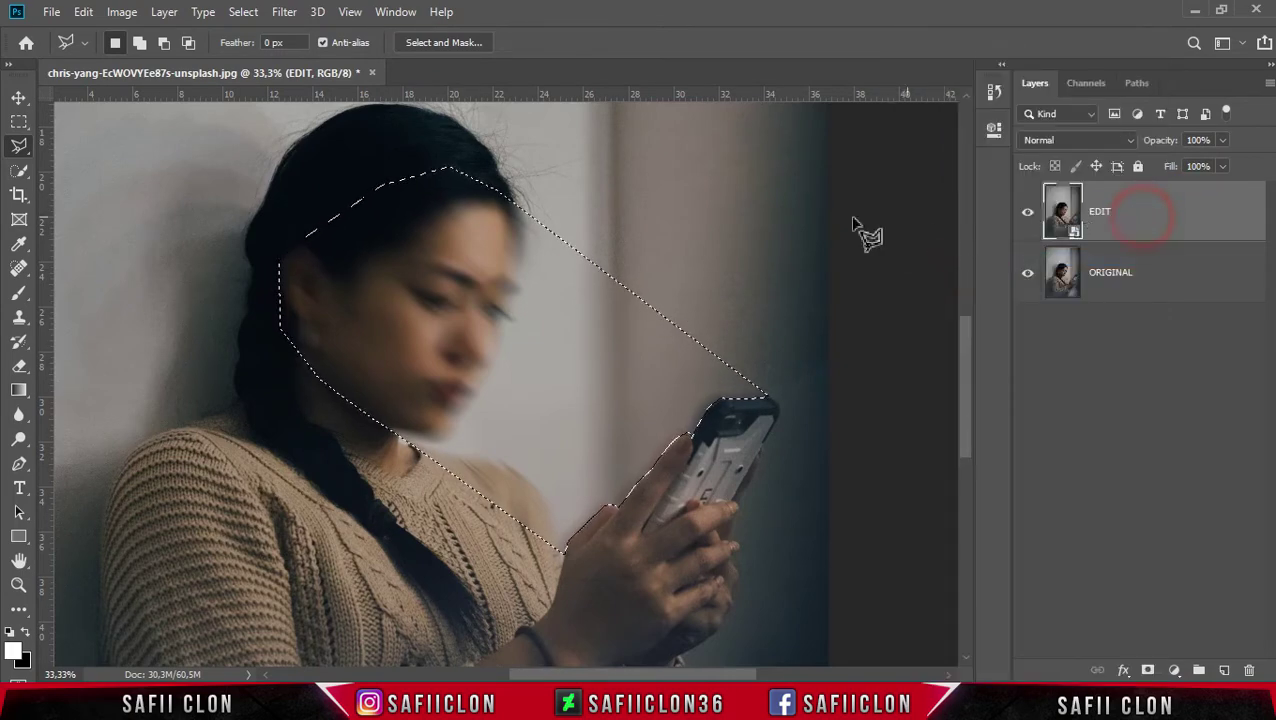
click(285, 14)
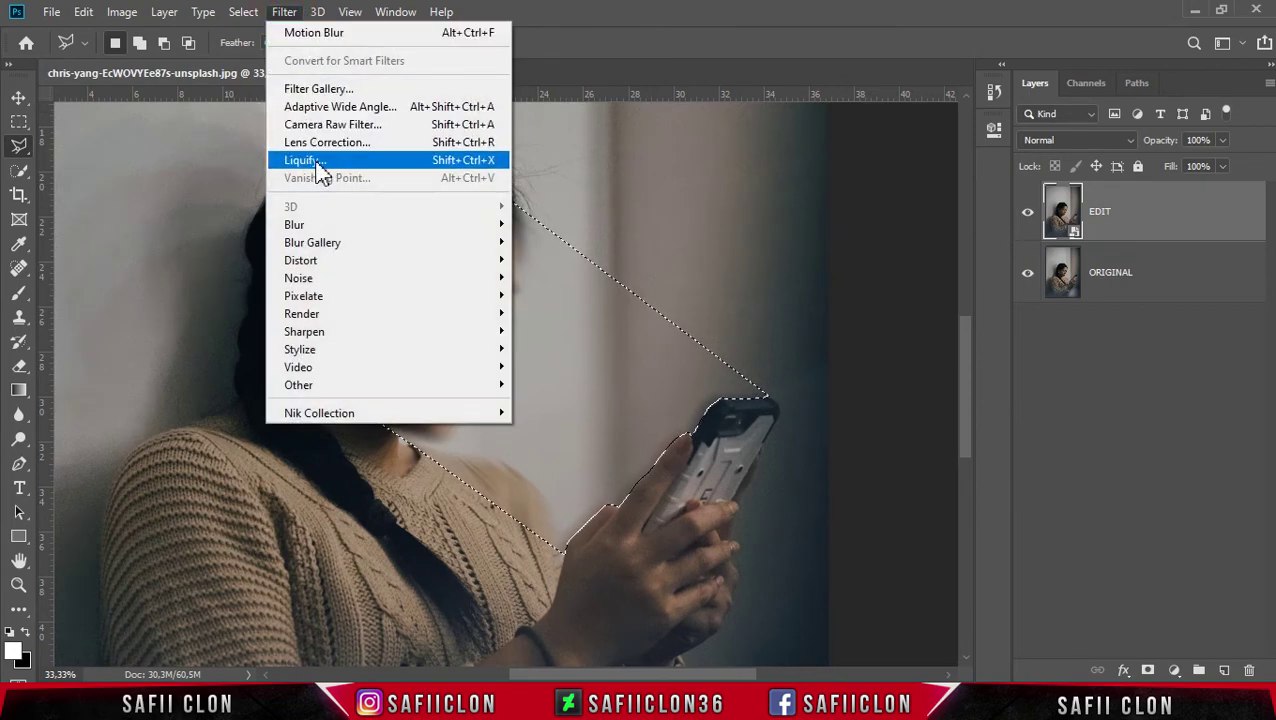
- In Liquify with the Forward Warp Tool, push the forehead and hair toward the phone
click(324, 164)
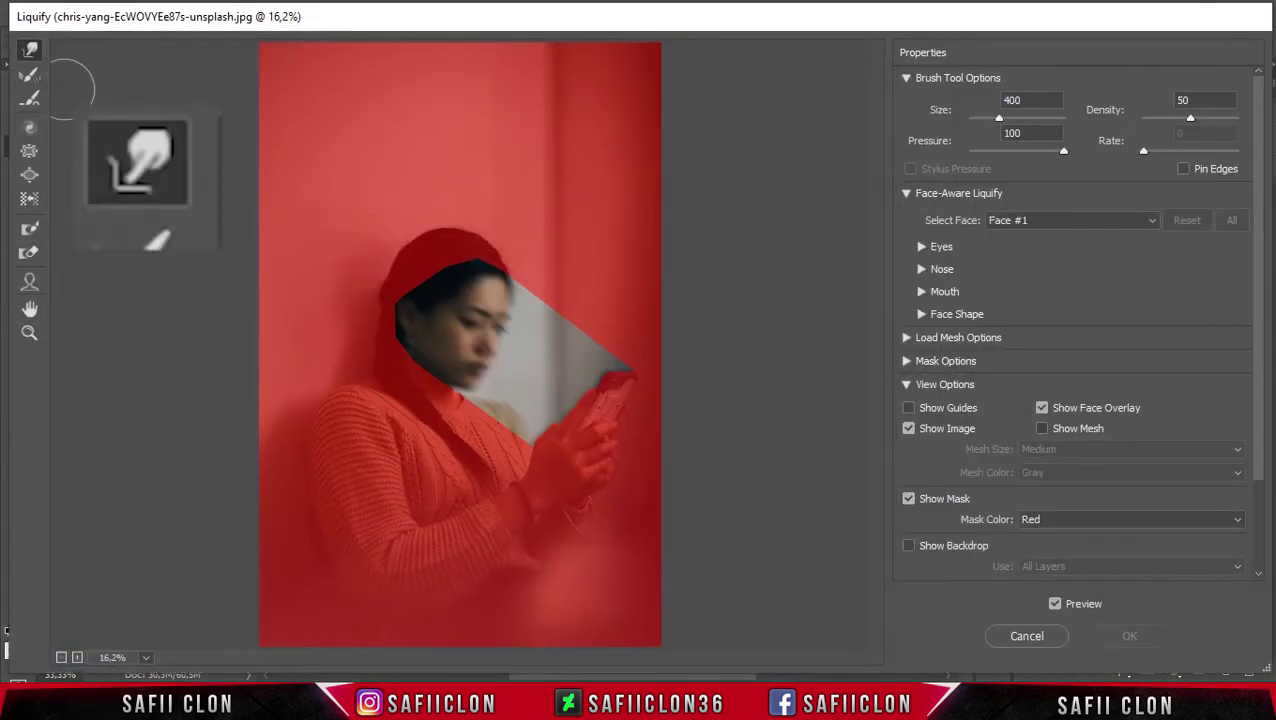
click(32, 50)
text(125)
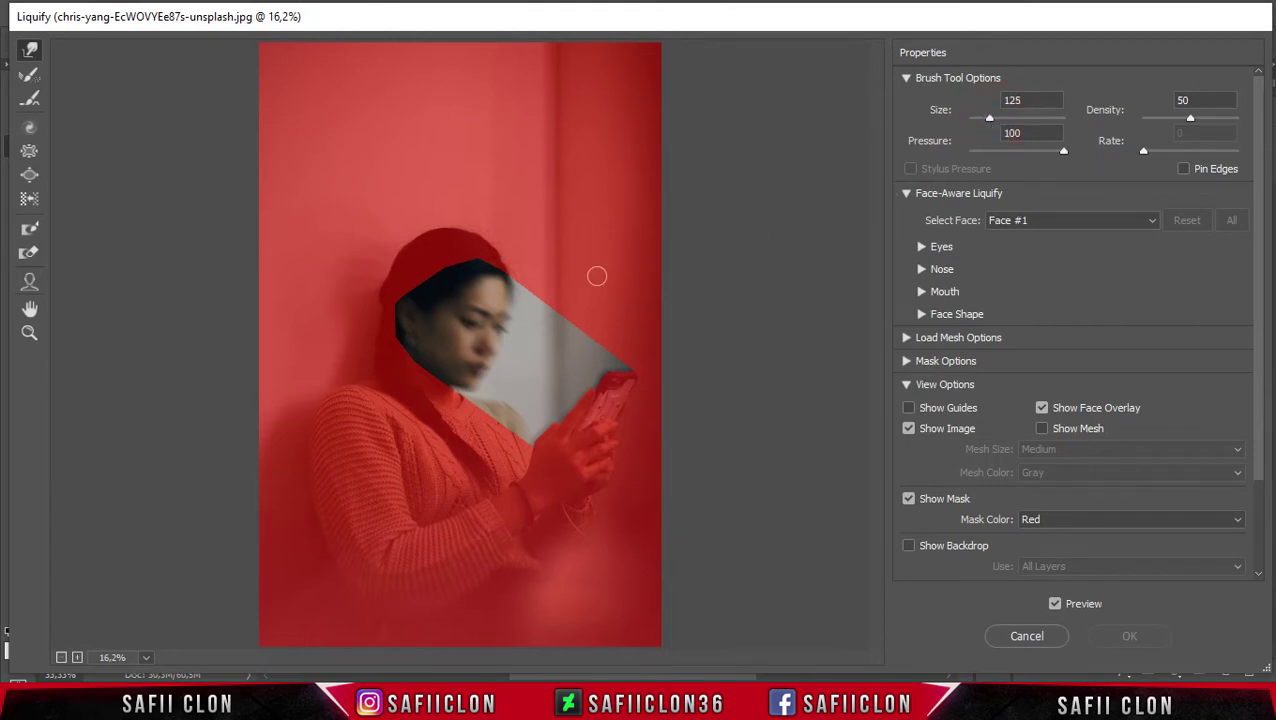
ctrl+click(597, 276)
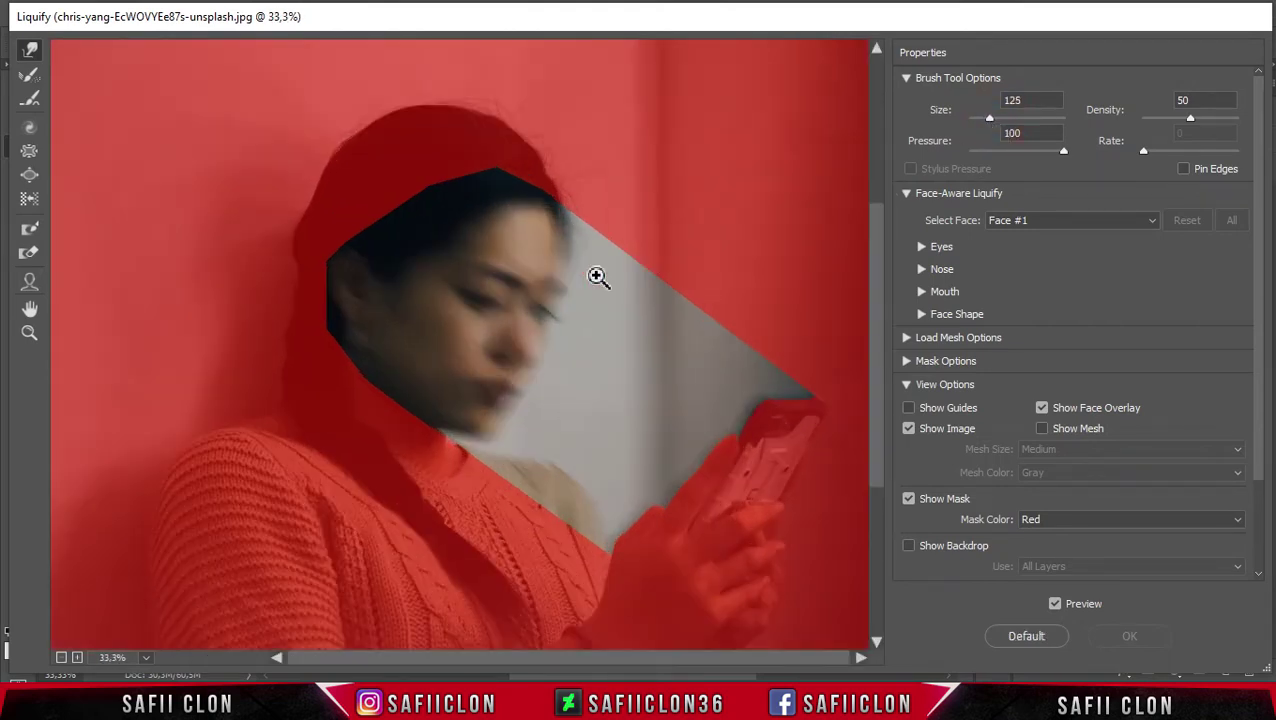
ctrl+click(597, 276)
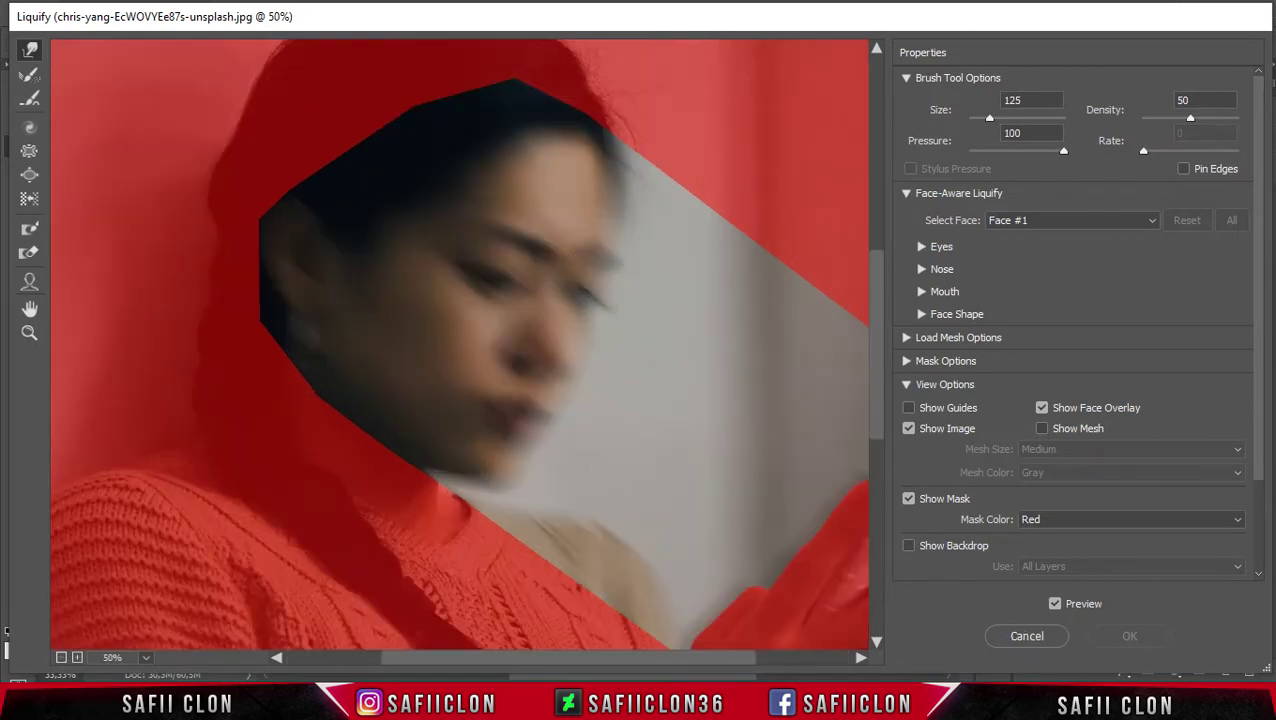
drag(710, 662, 757, 662)
key(bracketright)
key(bracketright)
- Smear the eyes and face down toward the phone with a 200–250 px warp brush
key(bracketright)
drag(470, 177, 652, 299)
mouse_move(490, 228)
mouse_down()
mouse_move(535, 279)
mouse_move(652, 356)
mouse_move(464, 293)
mouse_up()
key(bracketright)
key(bracketright)
mouse_move(450, 336)
mouse_down()
mouse_move(477, 309)
mouse_move(521, 441)
mouse_up()
mouse_move(362, 339)
mouse_down()
mouse_move(607, 302)
mouse_move(519, 295)
mouse_move(592, 365)
mouse_move(590, 464)
mouse_up()
key(bracketright)
scroll(541, 407, down, 3)
scroll(600, 360, down, 3)
drag(647, 321, 655, 213)
scroll(256, 250, up, 3)
mouse_move(256, 250)
mouse_down()
mouse_move(769, 441)
mouse_move(855, 438)
mouse_up()
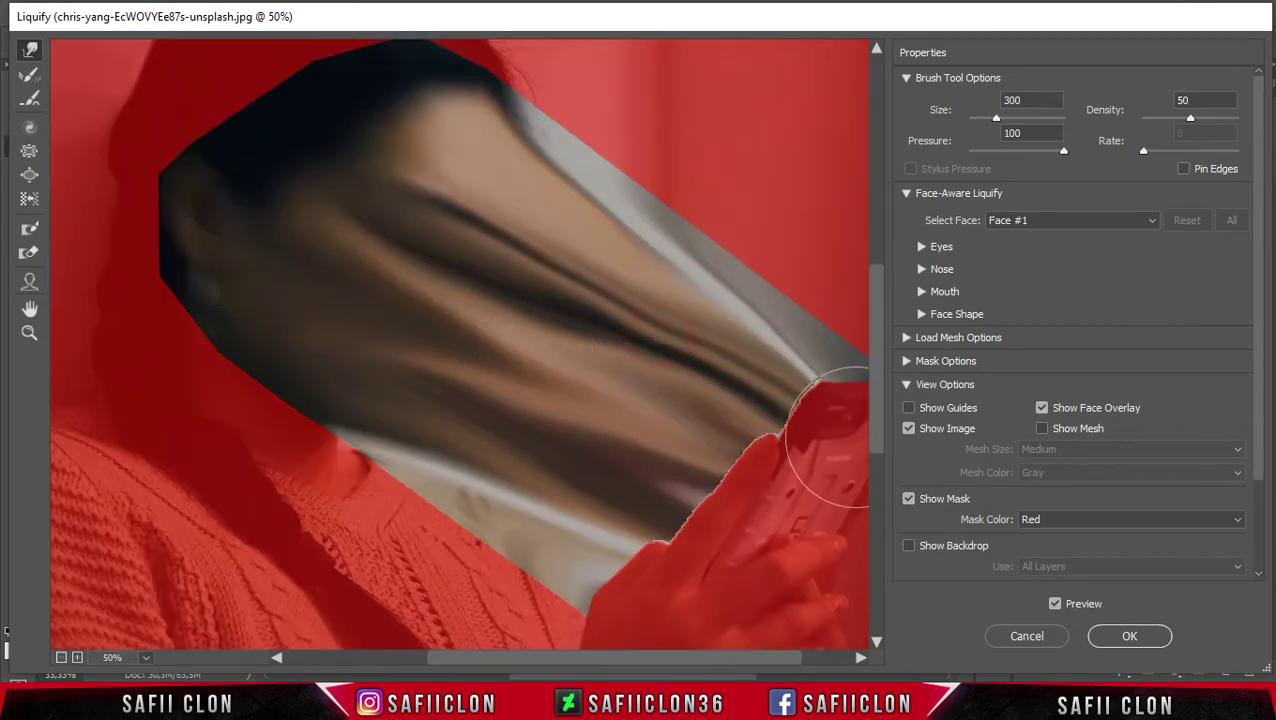
scroll(630, 640, right, 2)
- Smear the face toward the lower right into the phone and apply the Liquify warp
key(bracketleft)
key(bracketleft)
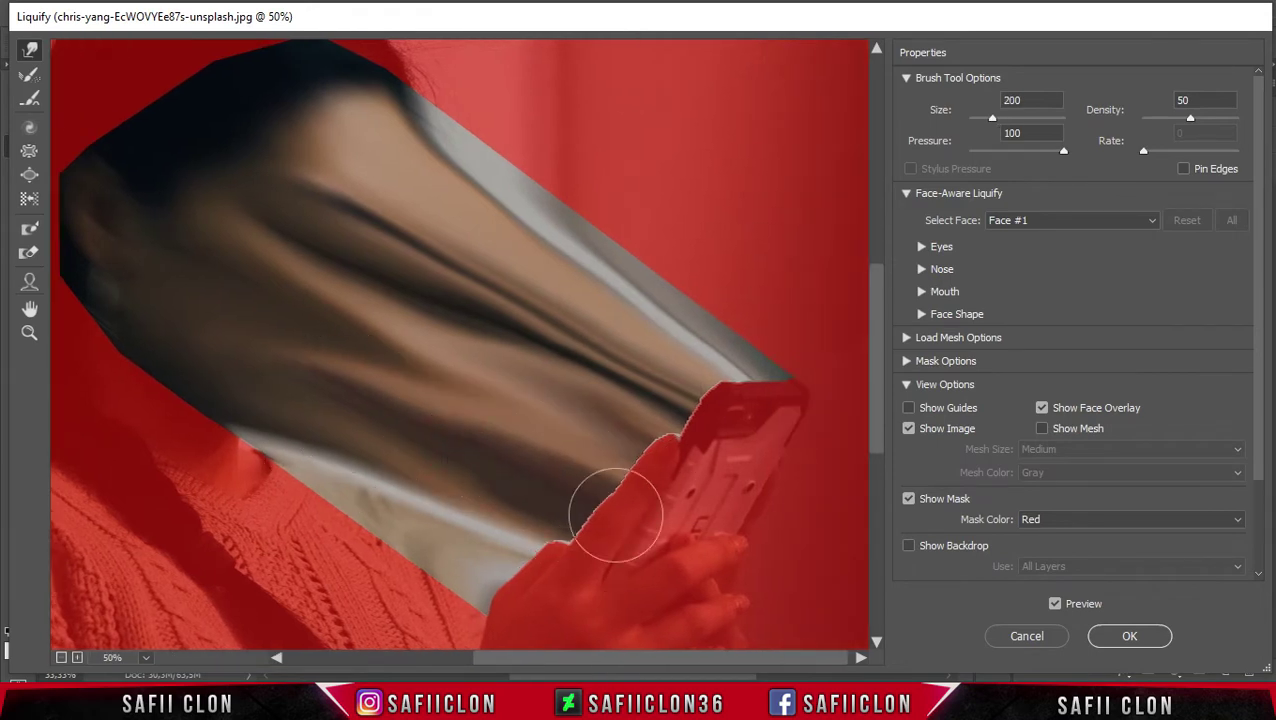
key(bracketright)
drag(441, 185, 675, 322)
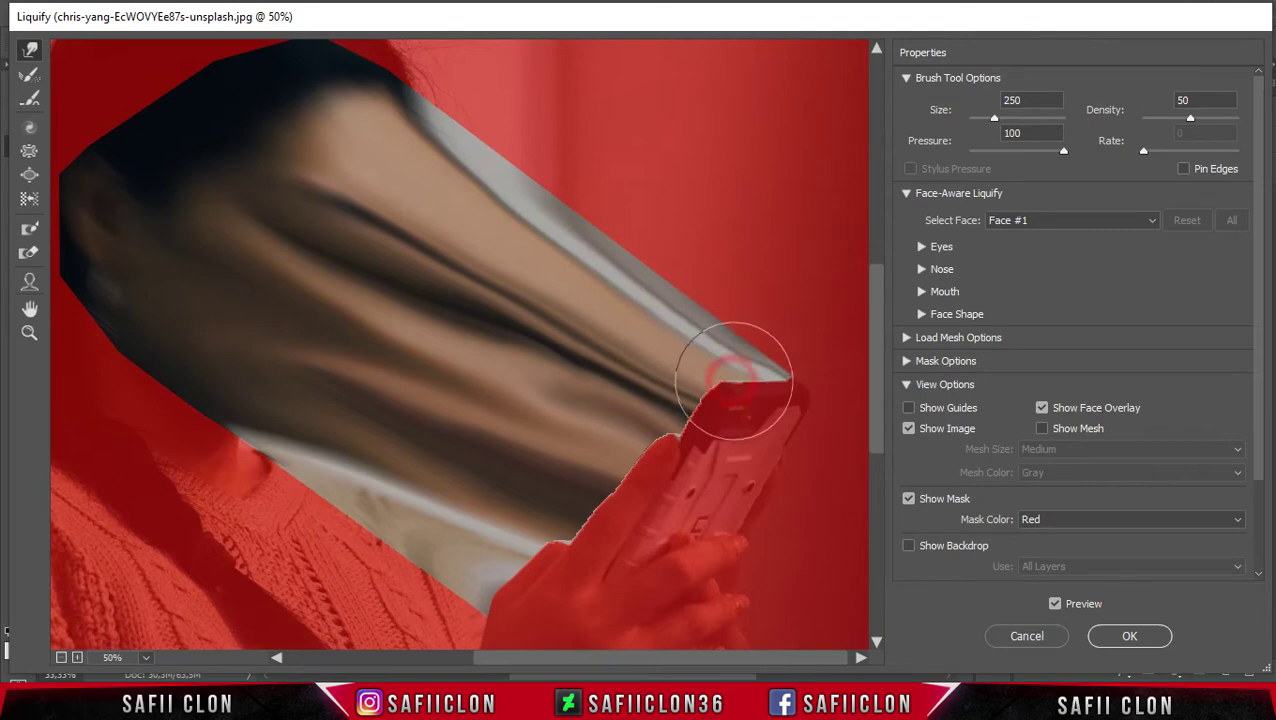
scroll(594, 398, down, 3)
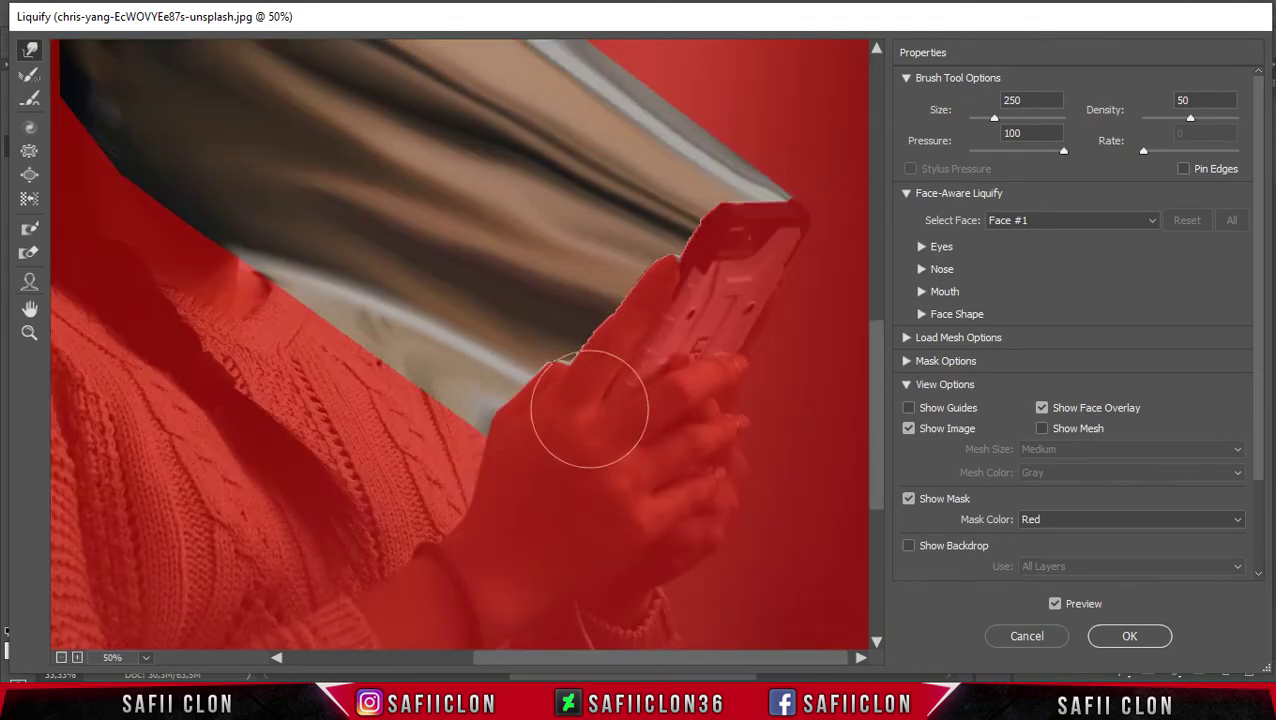
scroll(490, 348, up, 3)
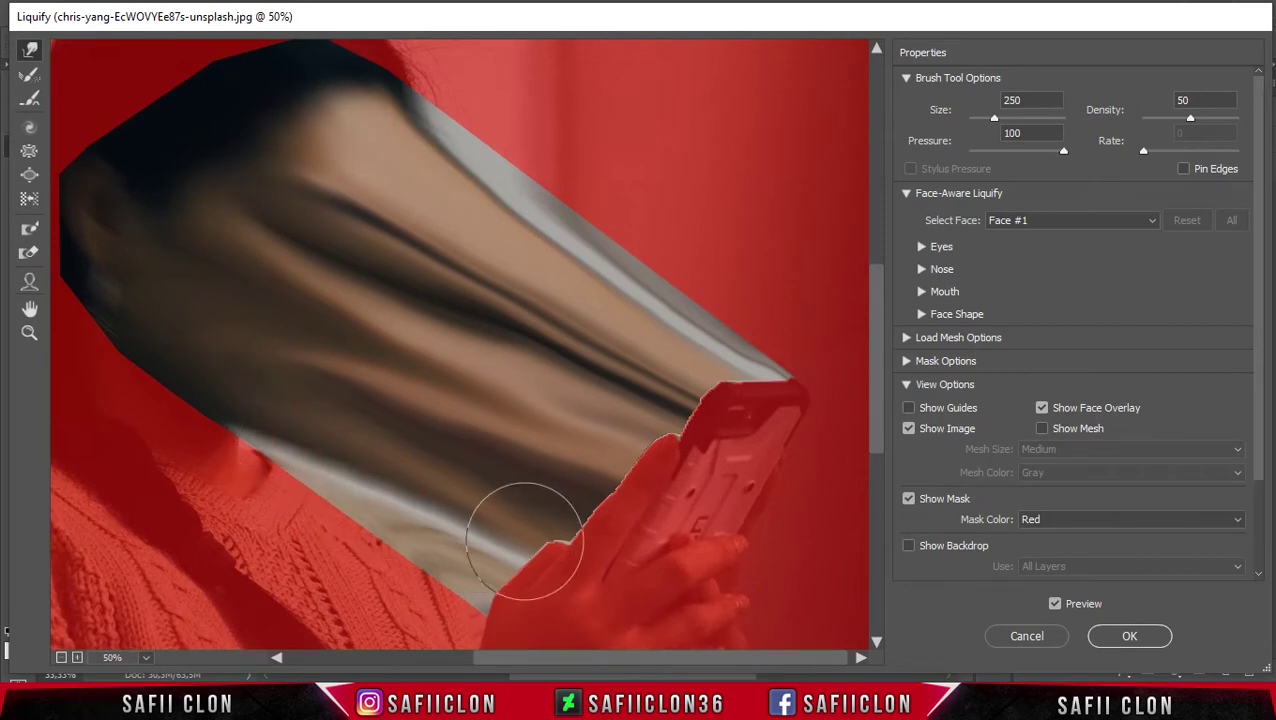
scroll(625, 280, down, 1)
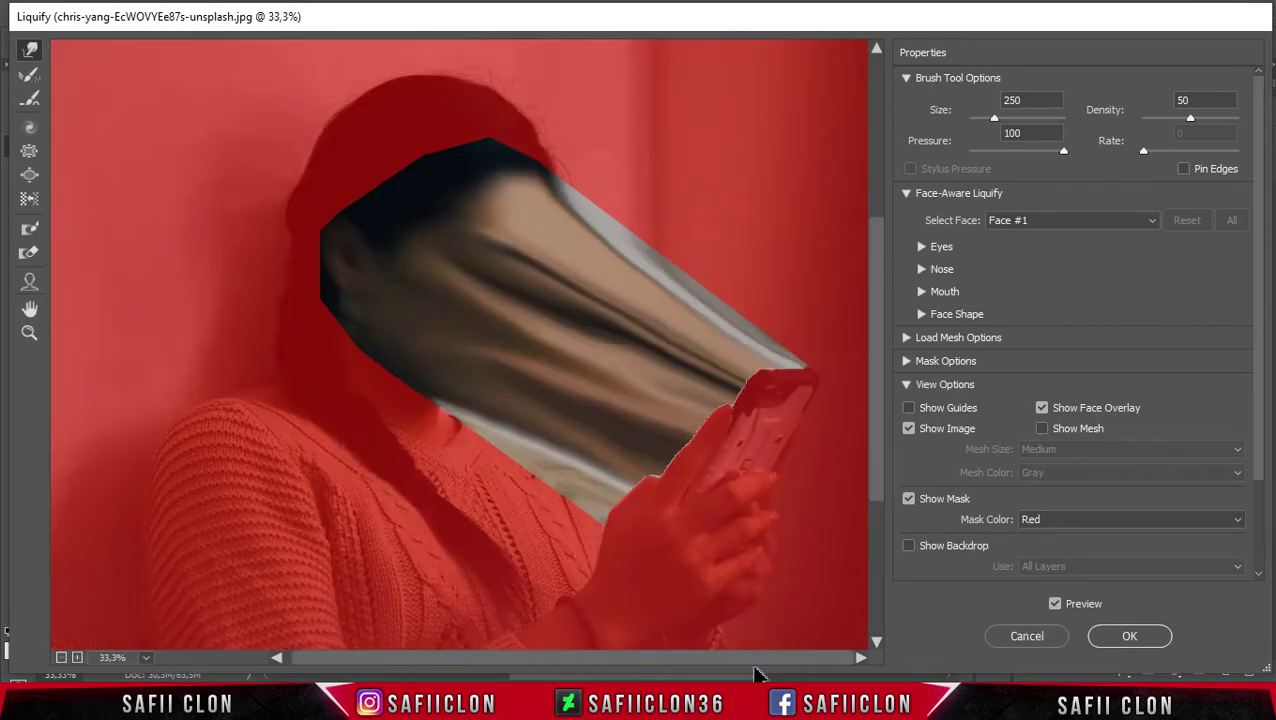
click(1129, 642)
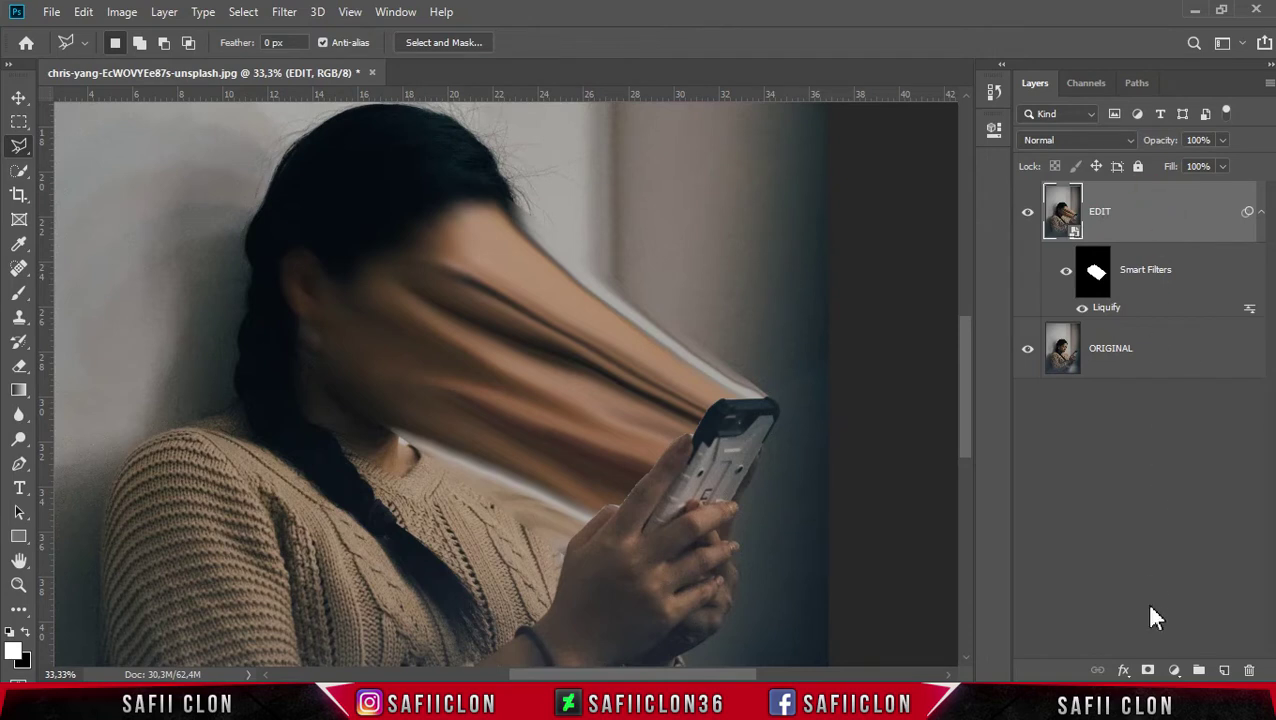
- Add a white layer mask to the EDIT layer
click(1148, 671)
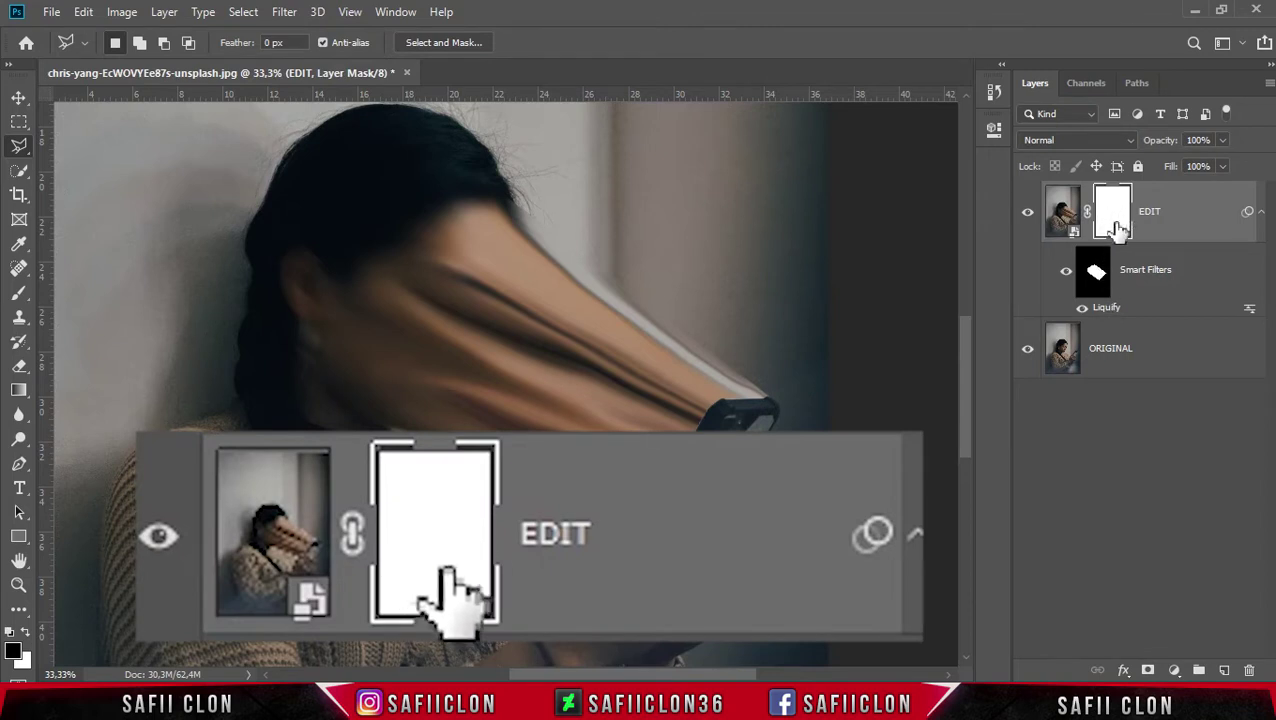
- Target the EDIT mask with a Hard Round 250 px brush at 100% opacity
click(1111, 214)
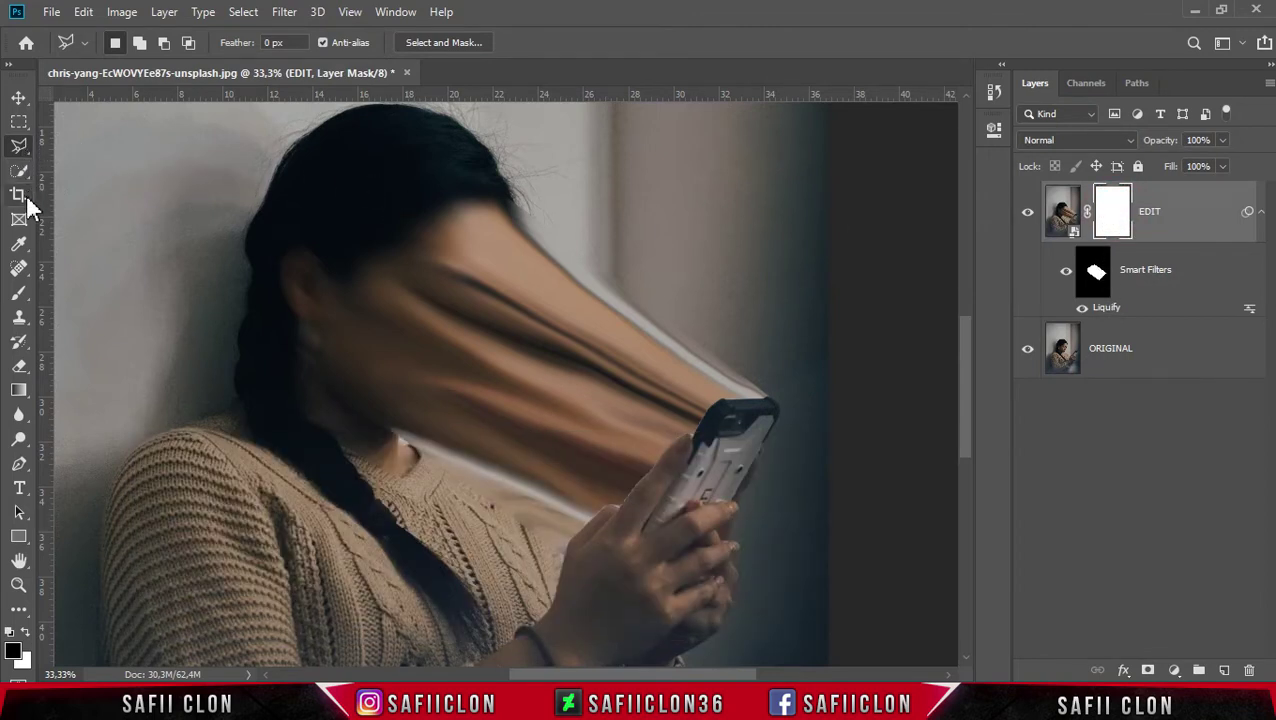
click(22, 296)
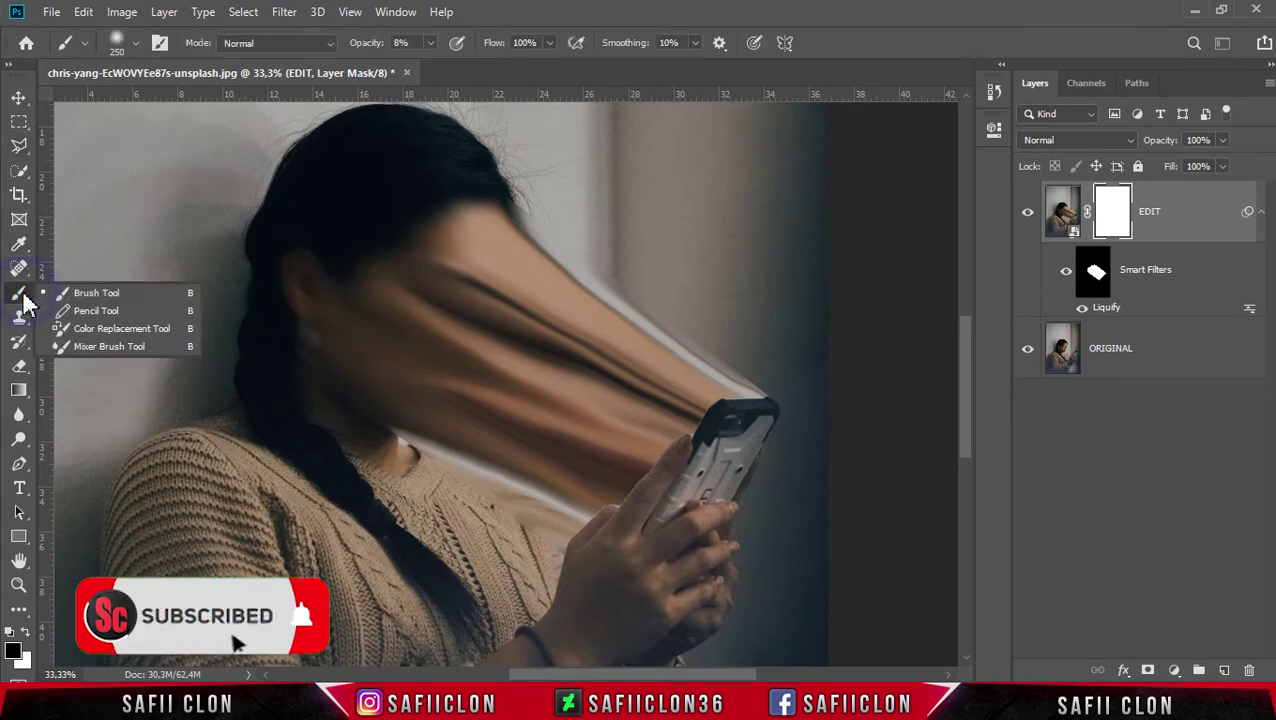
click(117, 292)
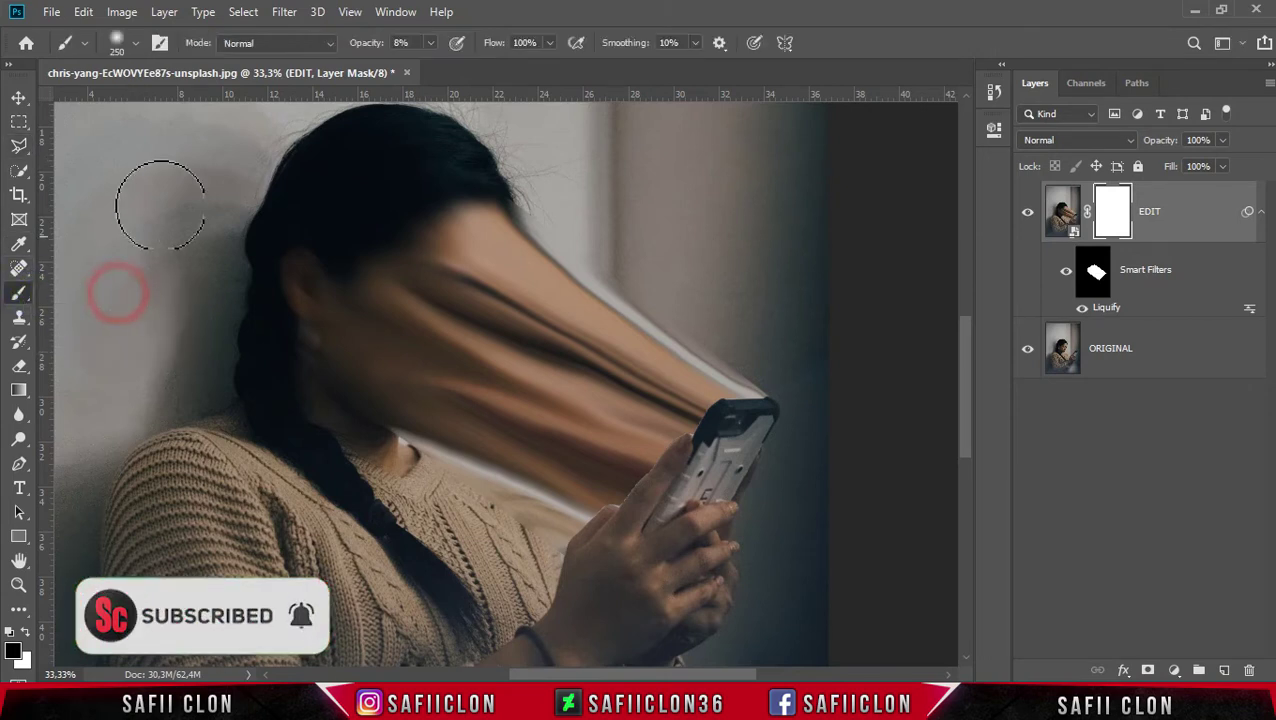
click(136, 42)
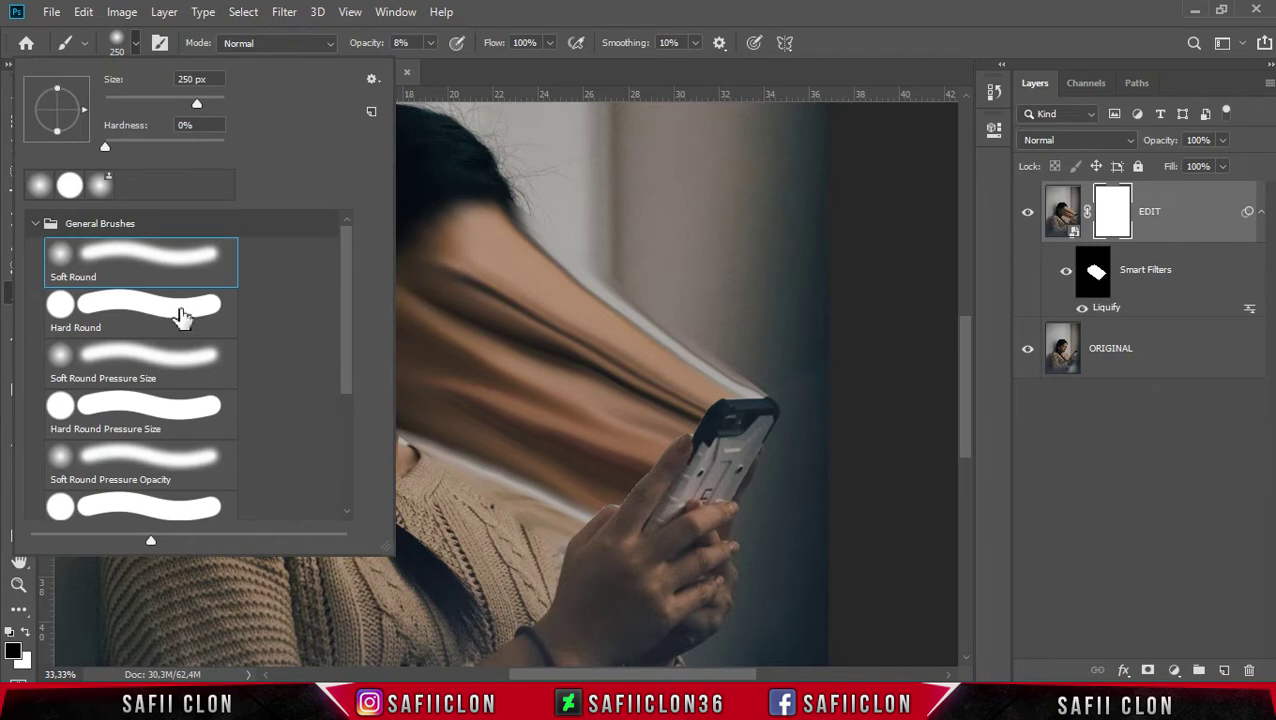
click(167, 329)
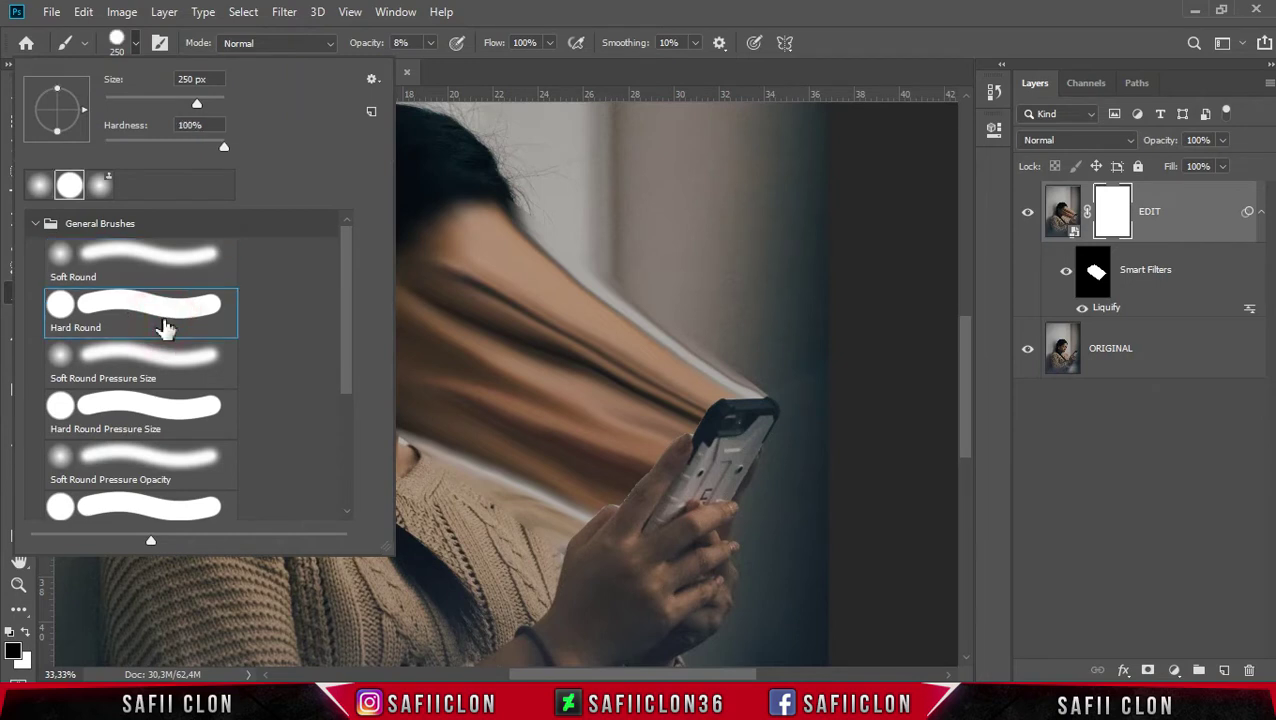
click(137, 48)
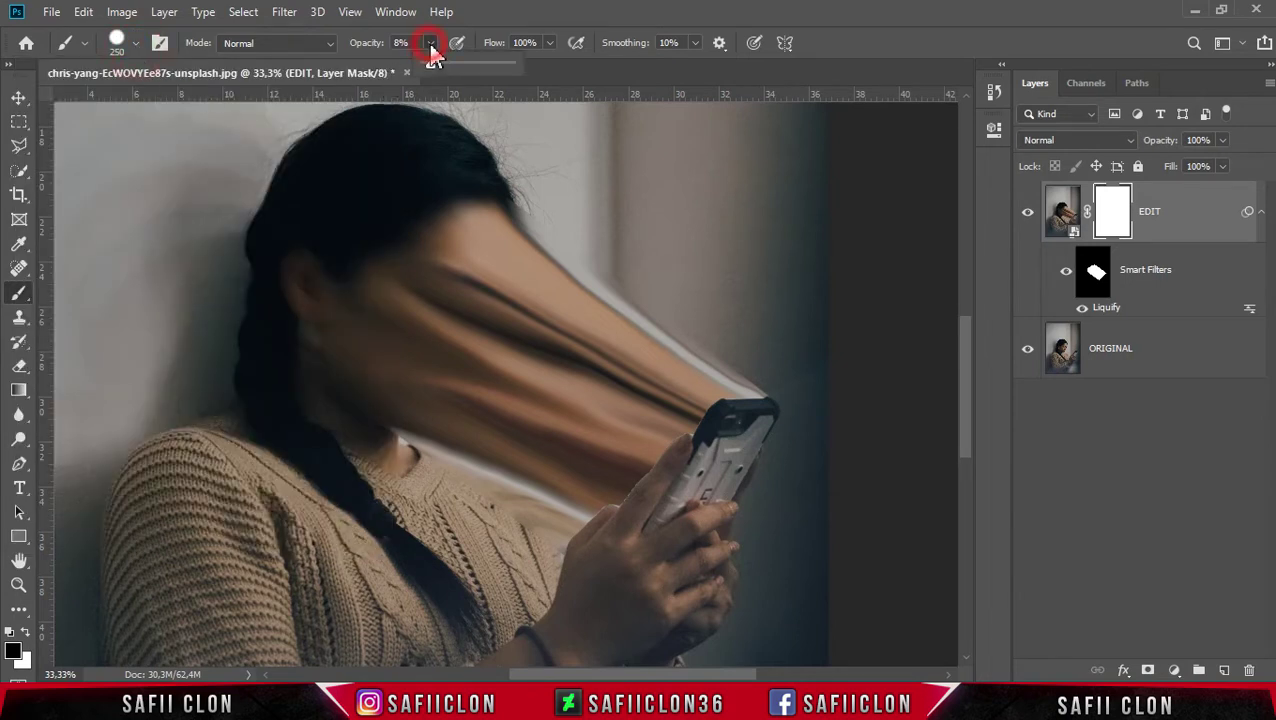
drag(507, 62, 514, 62)
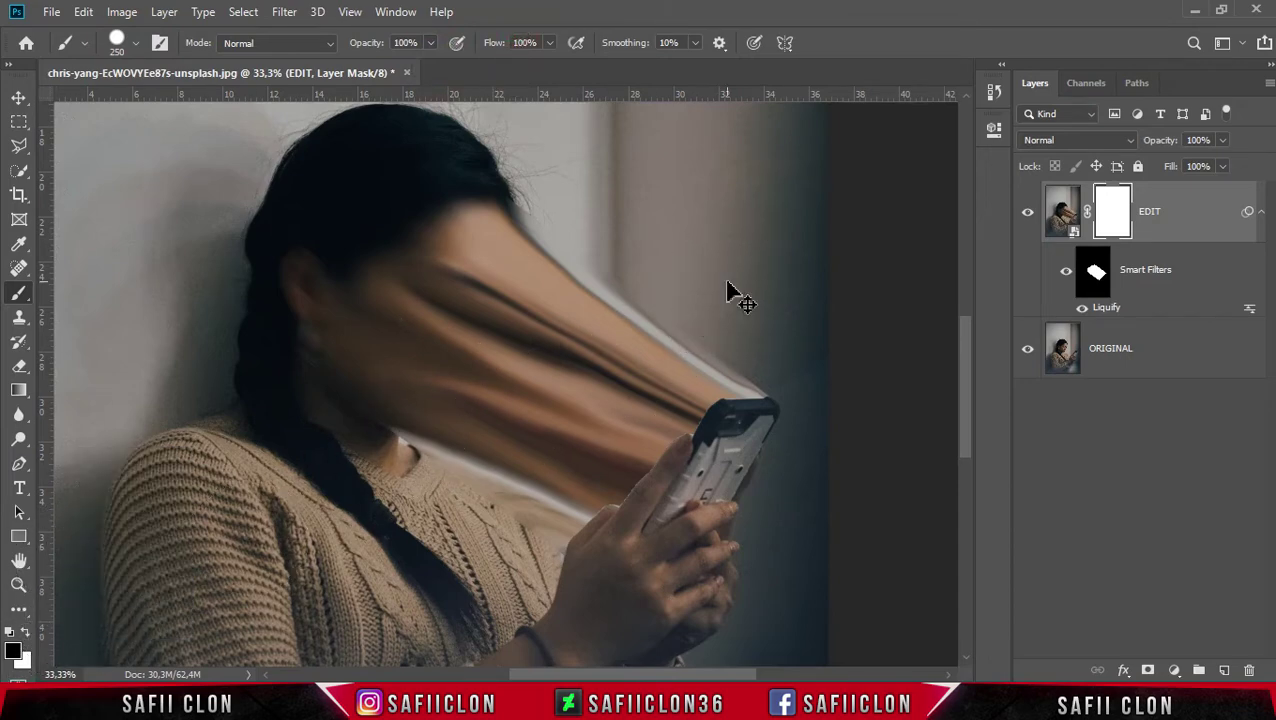
- Paint the mask along the smear's edge by the phone with a 100 px brush
scroll(726, 284, up, 1)
key(bracketleft)
scroll(750, 265, up, 2)
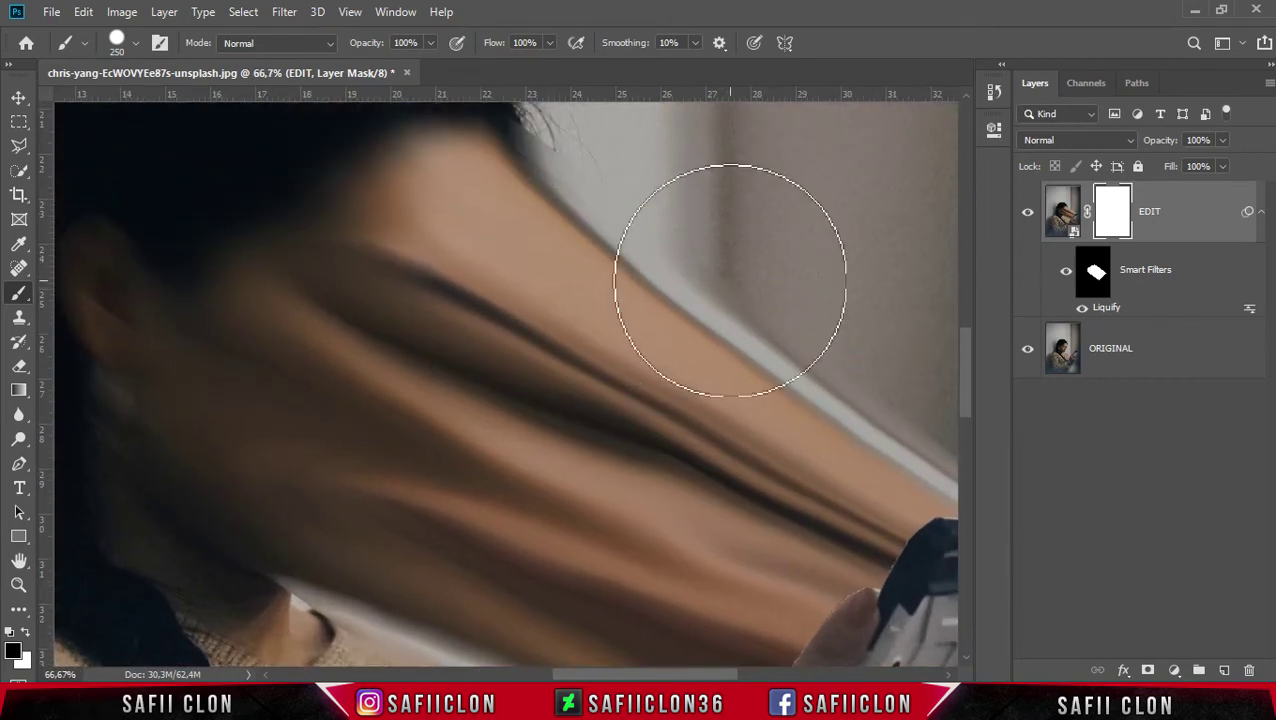
key(bracketleft)
key(bracketleft)
drag(712, 674, 772, 674)
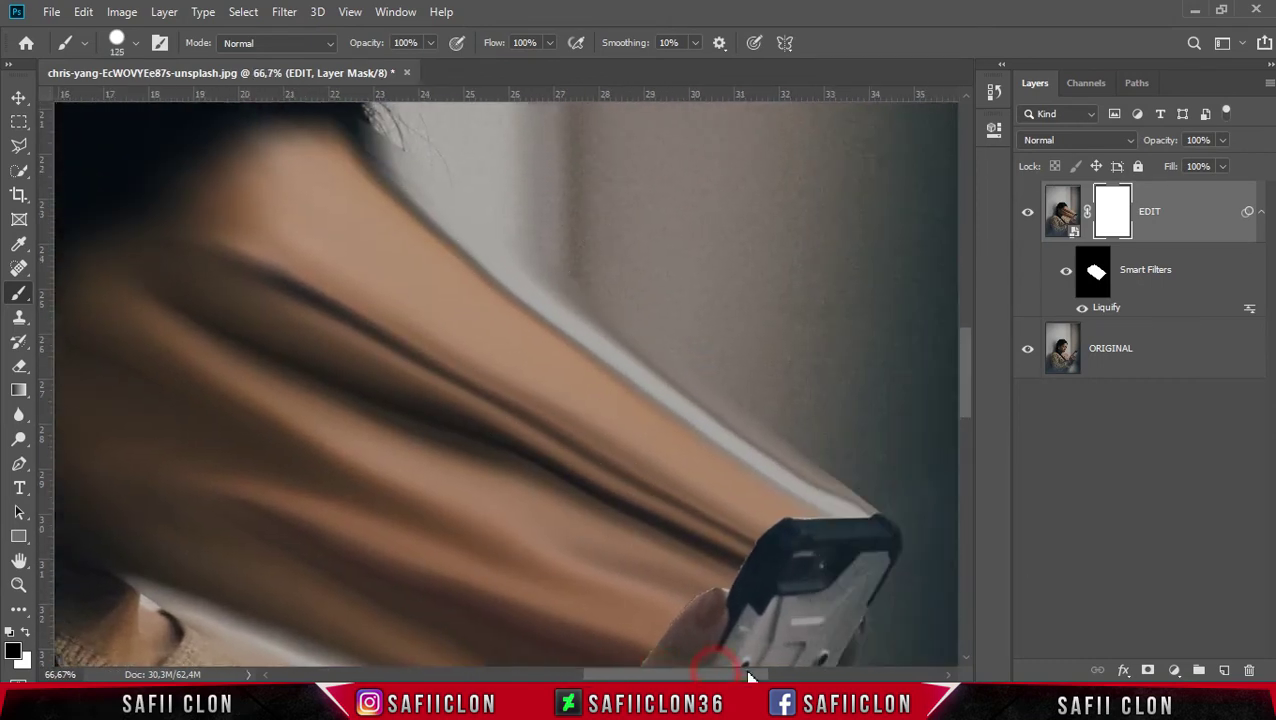
key(bracketleft)
key(bracketleft)
key(bracketleft)
key(bracketleft)
mouse_move(766, 498)
mouse_down()
mouse_move(698, 478)
mouse_move(570, 399)
mouse_move(427, 270)
mouse_up()
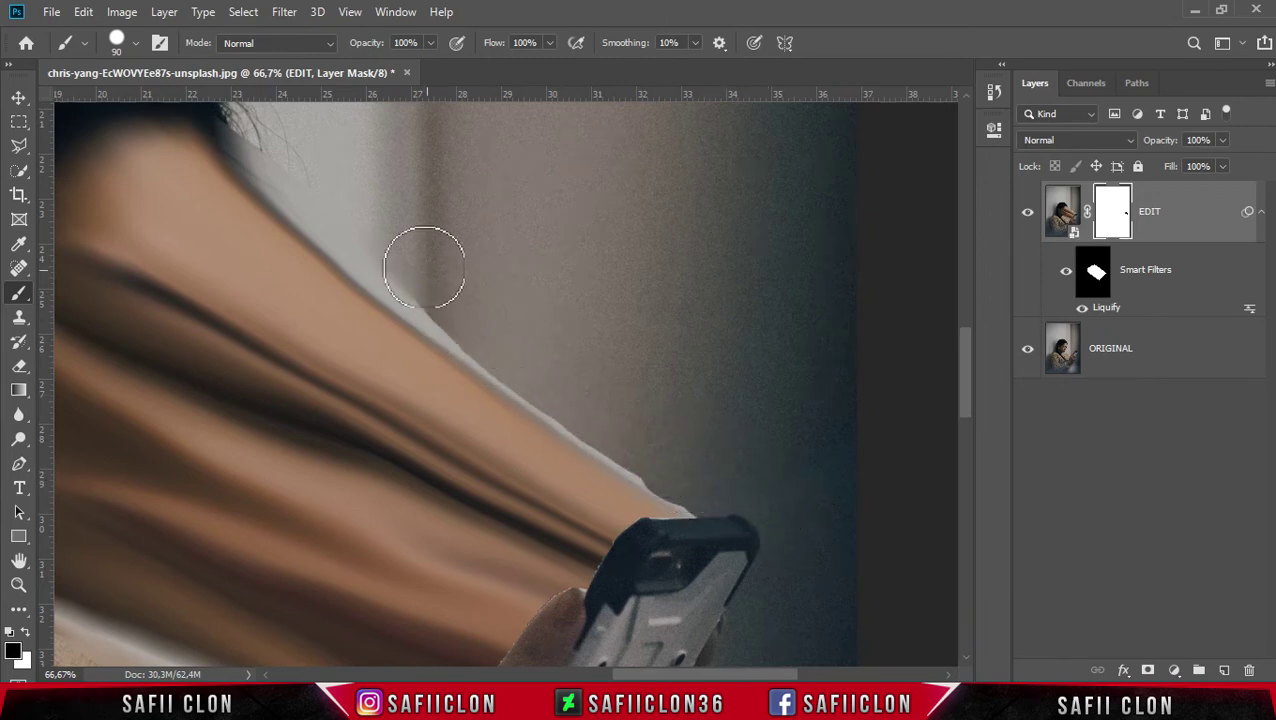
- Refine the smear's upper outline toward the head using 70, 60 and 50 px brushes
key(bracketleft)
key(bracketleft)
drag(706, 498, 601, 431)
key(bracketleft)
scroll(780, 600, left, 3)
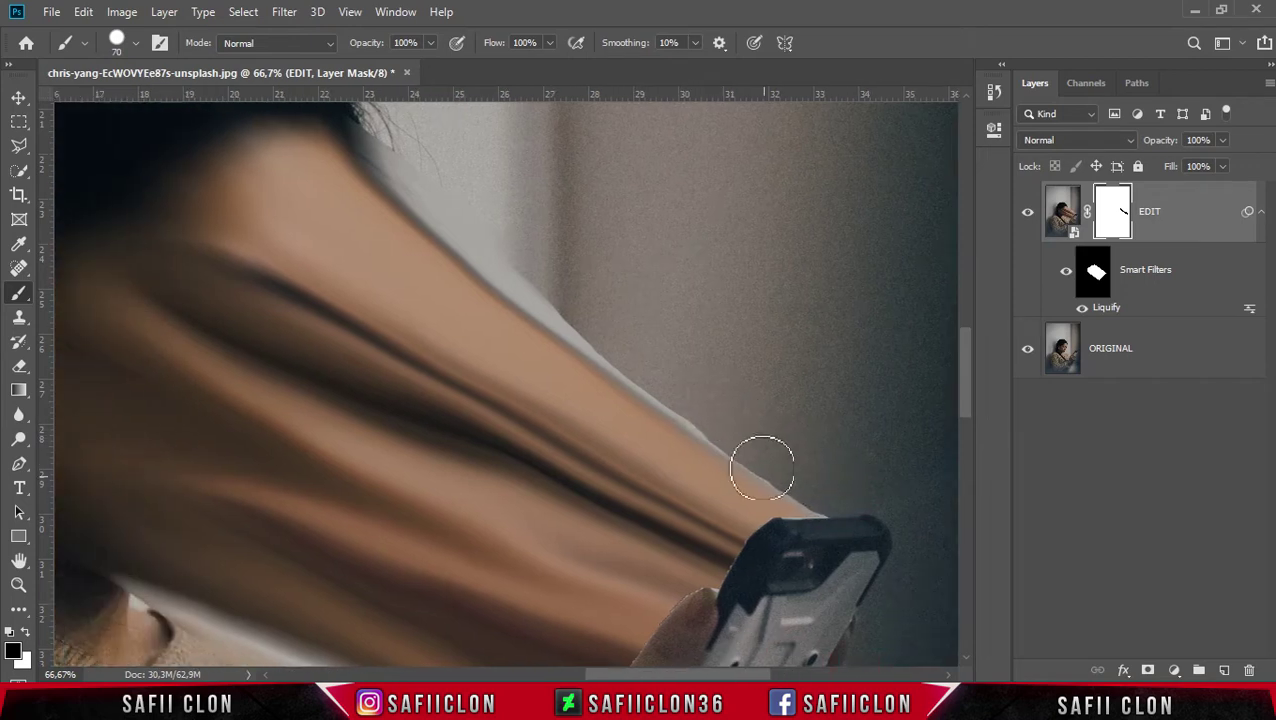
drag(683, 401, 550, 279)
key(bracketright)
key(bracketleft)
key(bracketleft)
drag(672, 393, 598, 341)
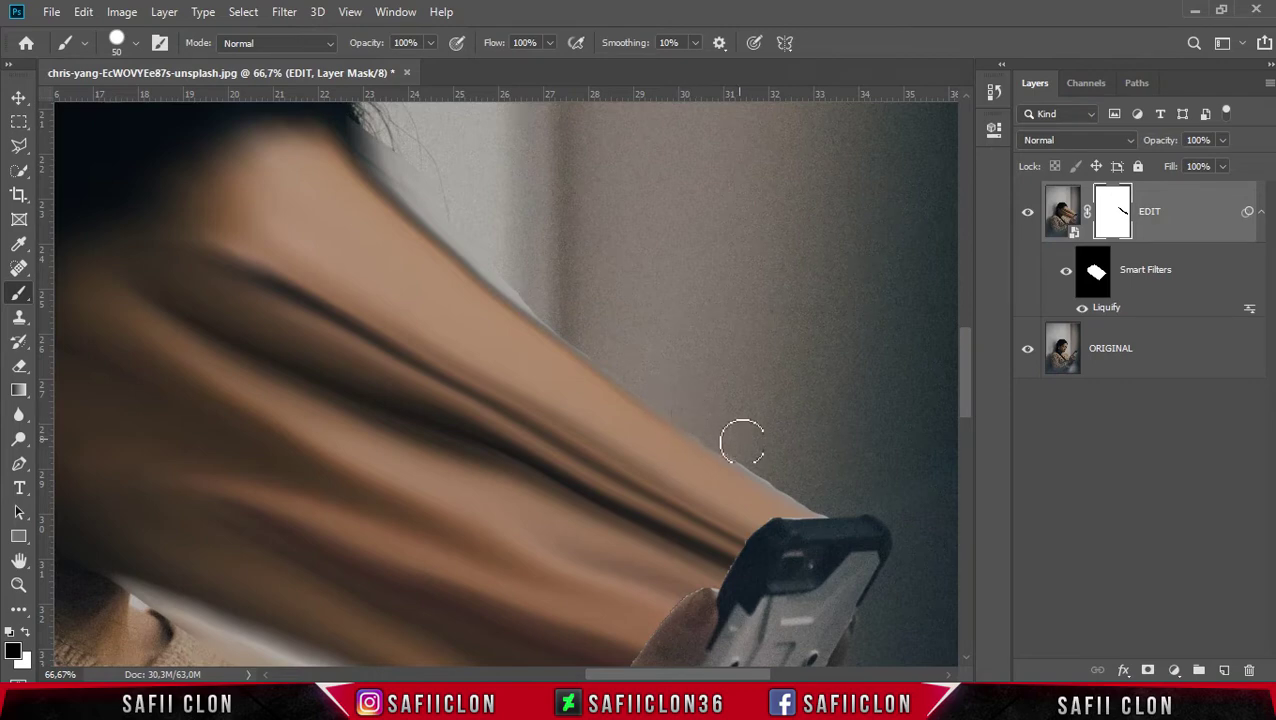
scroll(600, 300, down, 1)
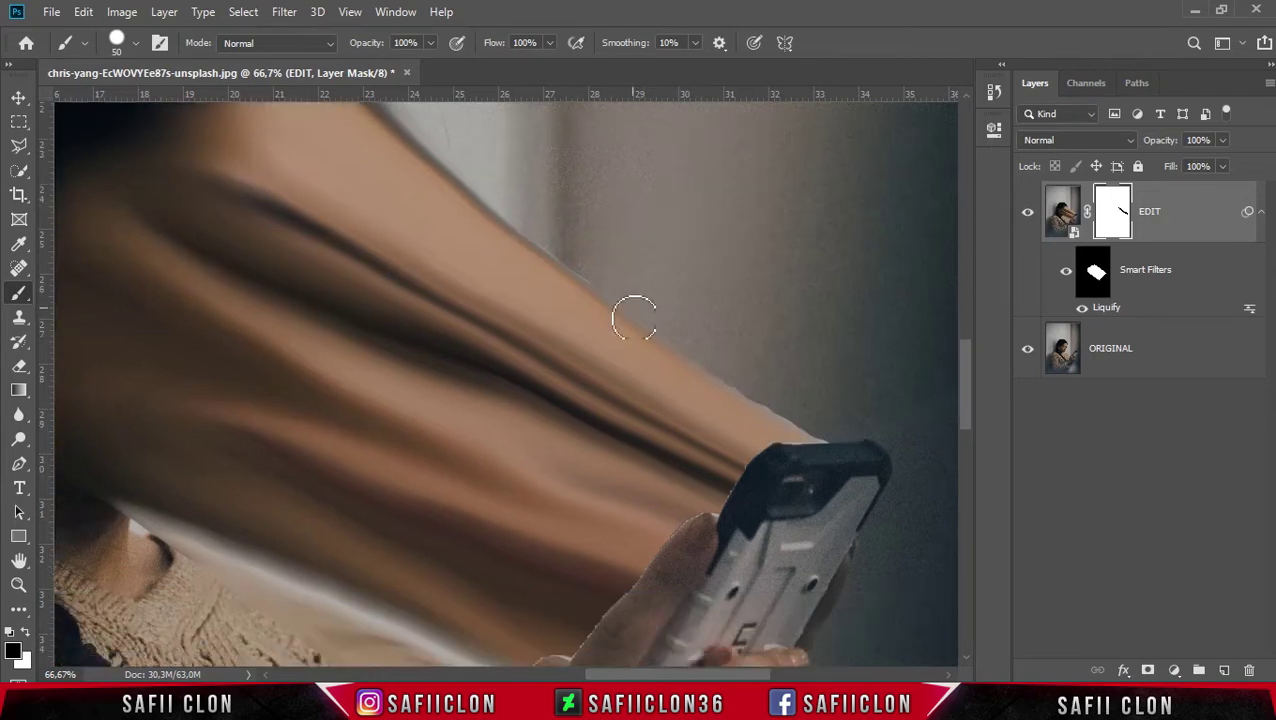
scroll(620, 305, down, 2)
scroll(580, 420, down, 1)
scroll(542, 490, up, 1)
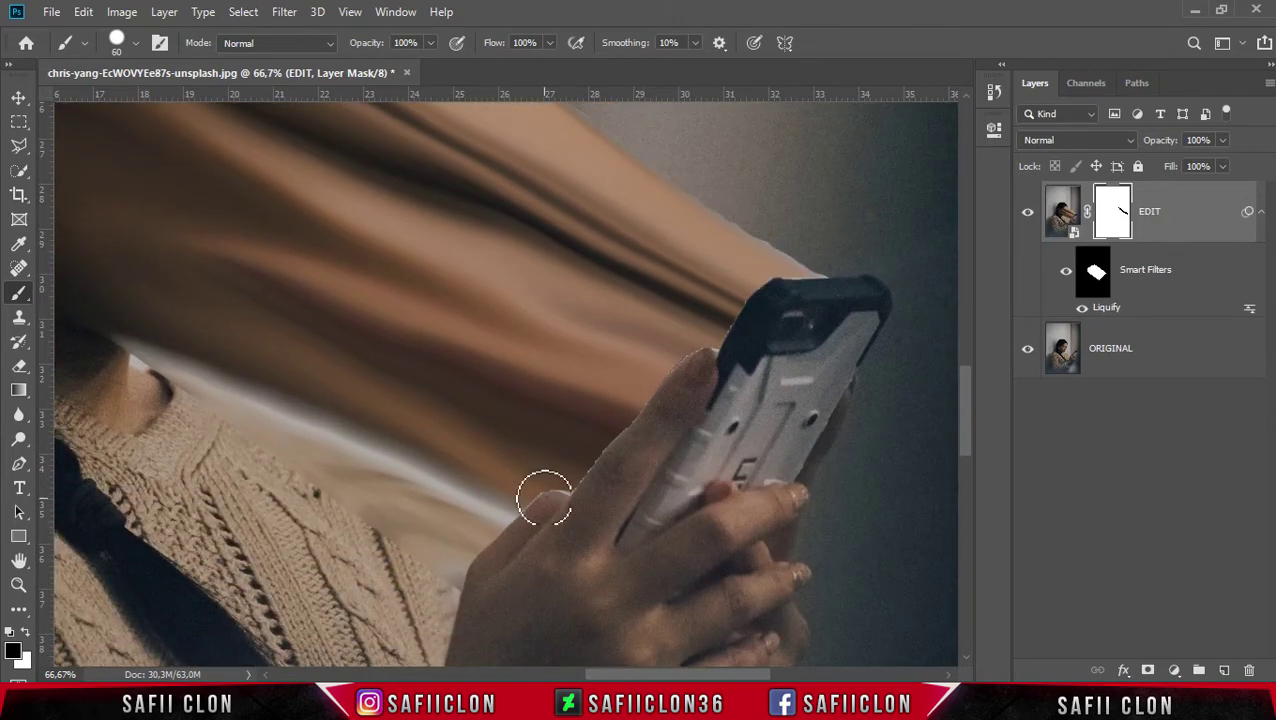
scroll(541, 486, up, 1)
scroll(541, 484, up, 1)
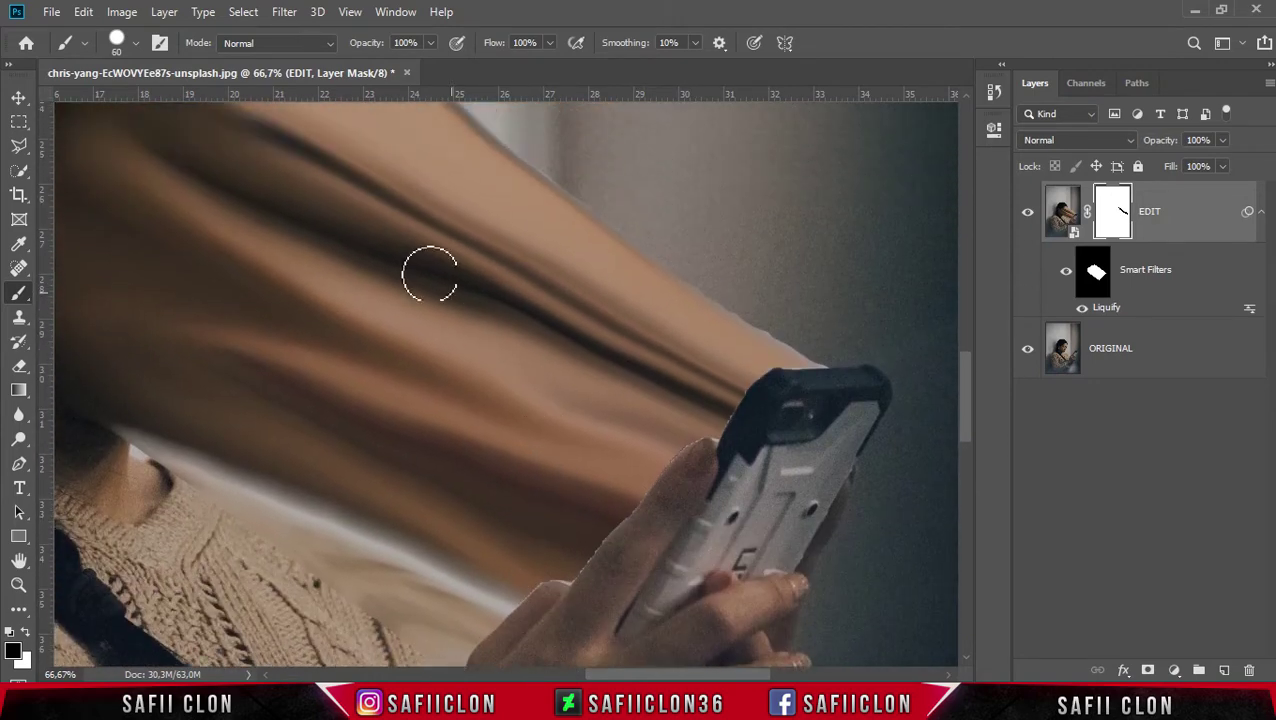
click(138, 46)
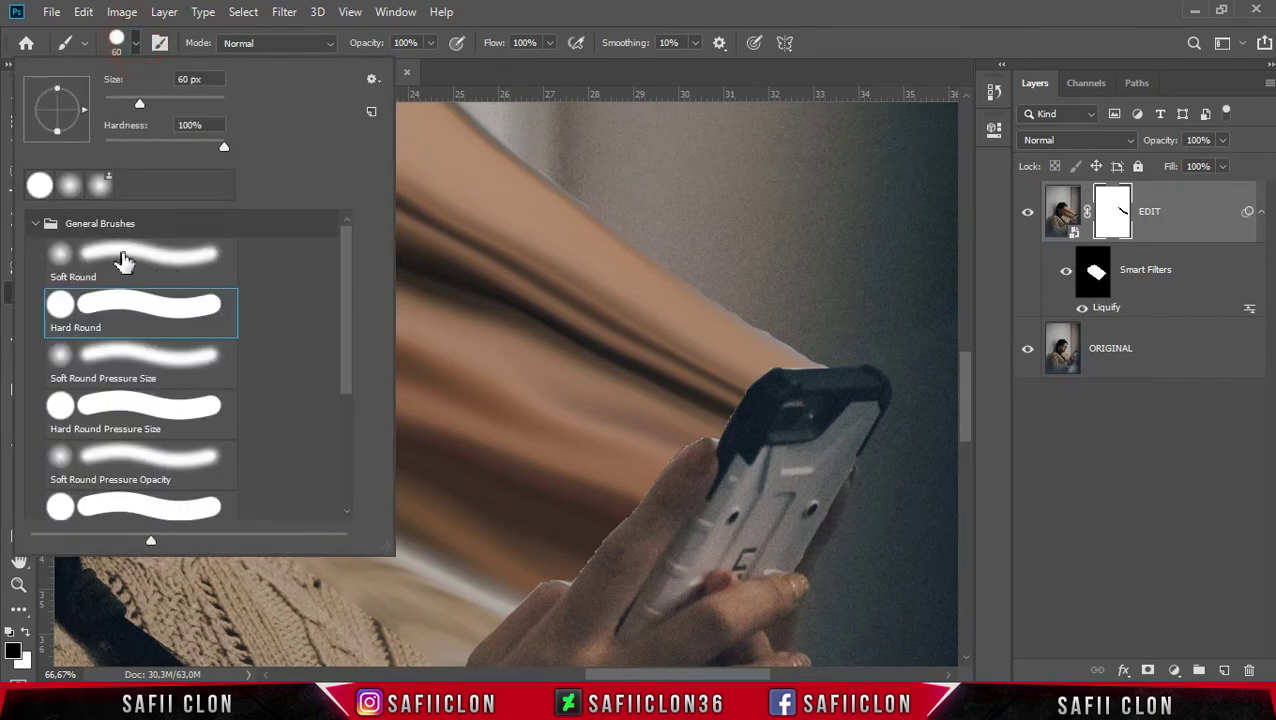
- Choose a soft round brush and enlarge it for painting the EDIT mask
click(133, 266)
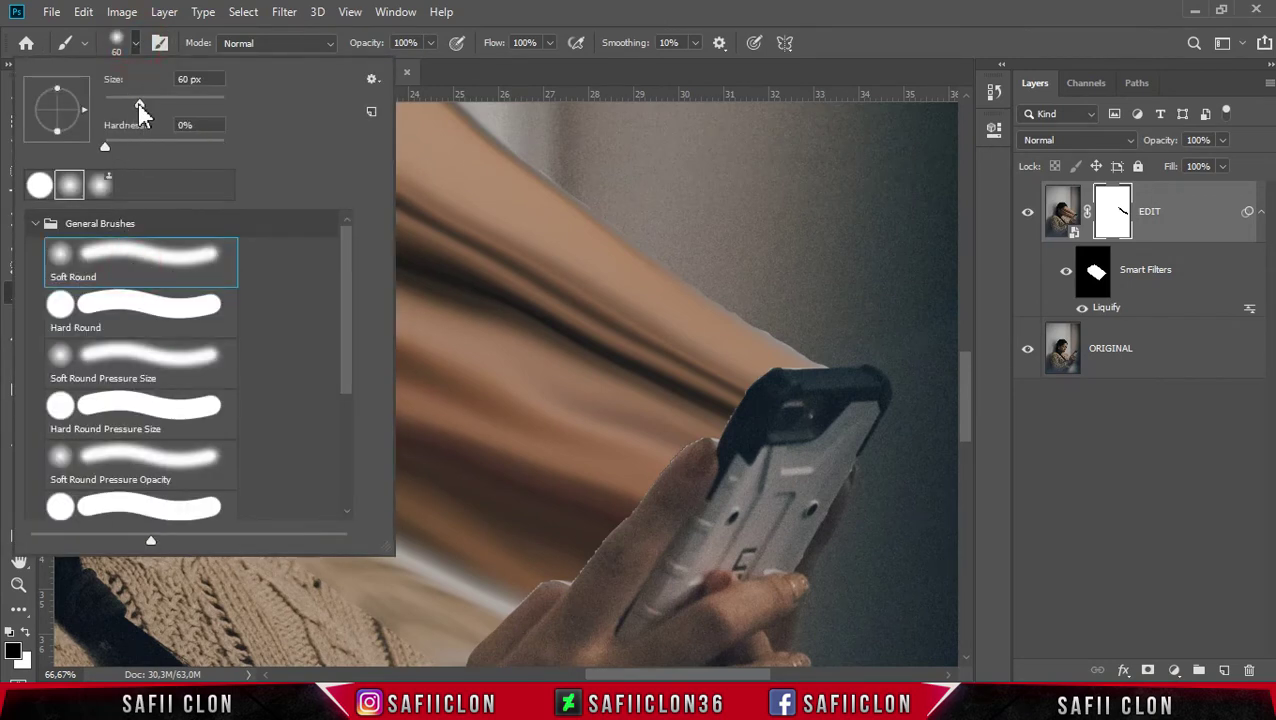
click(134, 50)
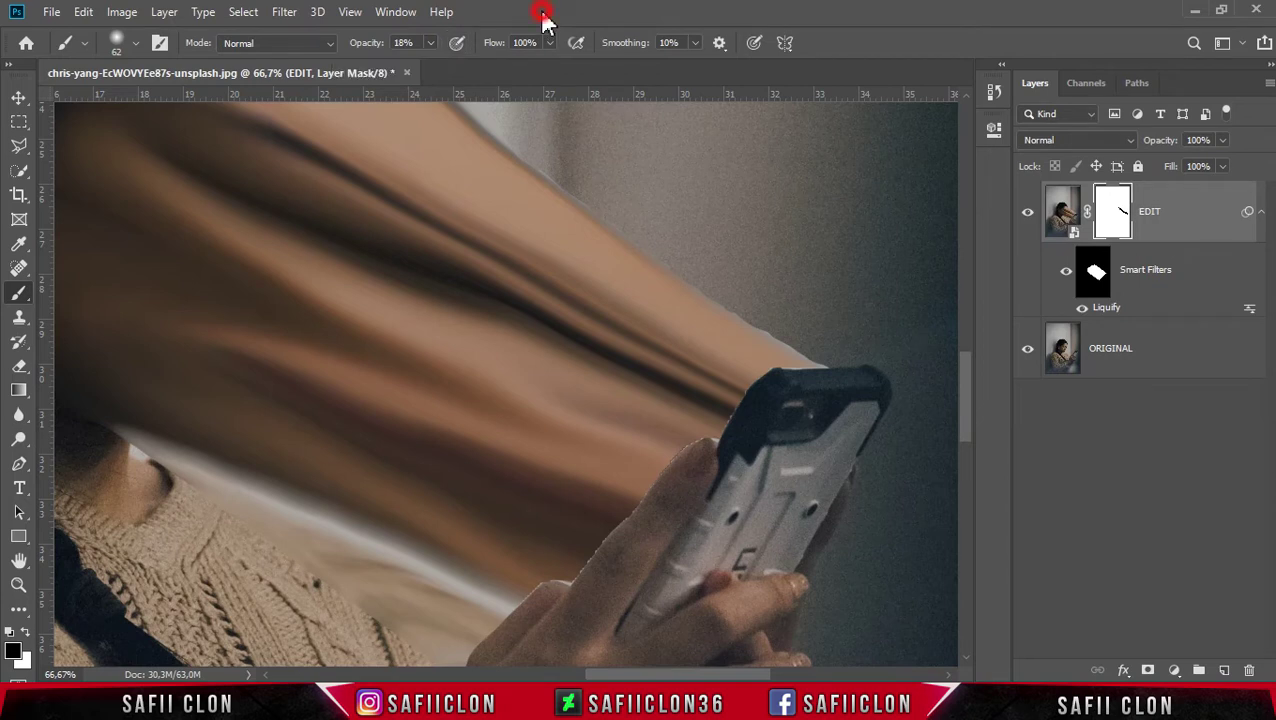
scroll(724, 261, up, 1)
scroll(760, 290, up, 1)
scroll(780, 313, up, 1)
key(bracketright)
key(bracketright)
key(bracketright)
scroll(700, 330, up, 1)
- Softly paint the mask along the hair edge with a 70–100 px brush
drag(625, 368, 615, 373)
click(541, 327)
key(bracketleft)
key(bracketleft)
click(550, 339)
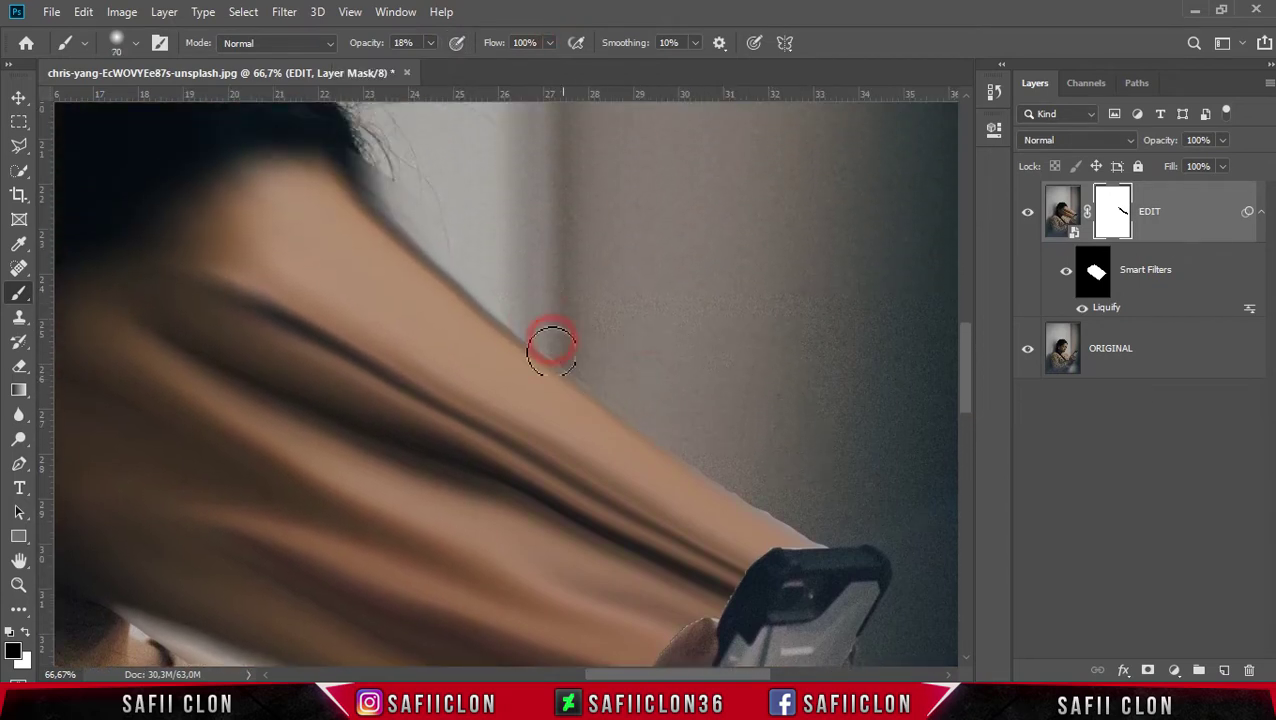
mouse_move(545, 342)
mouse_down()
mouse_move(790, 512)
mouse_move(779, 496)
mouse_up()
click(561, 336)
click(447, 247)
scroll(467, 265, up, 2)
key(bracketright)
key(bracketright)
key(bracketright)
click(366, 204)
mouse_move(397, 243)
mouse_down()
mouse_move(456, 319)
mouse_move(575, 405)
mouse_up()
- Blend the mask around the hair and shoulder with a 90–125 px brush
click(770, 548)
key(bracketleft)
drag(745, 672, 700, 672)
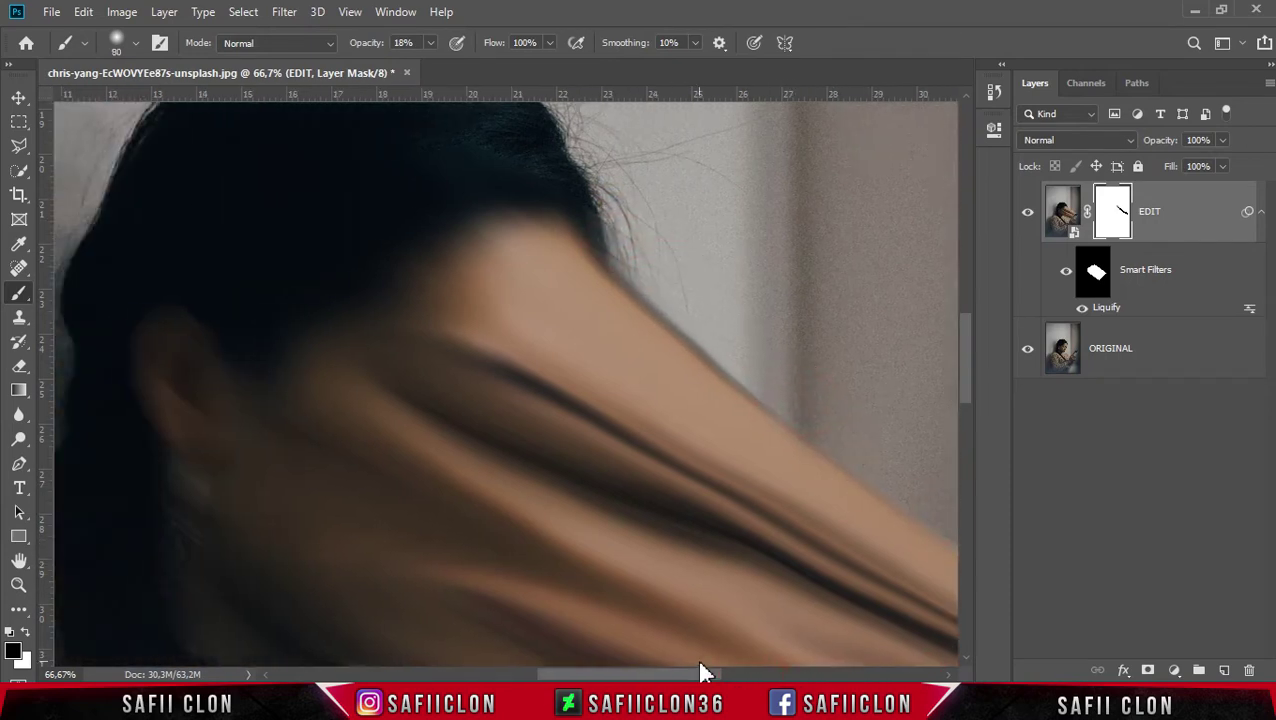
scroll(487, 242, up, 2)
click(530, 222)
key(bracketright)
key(bracketright)
click(260, 311)
drag(260, 311, 117, 484)
- Blend the mask edges near the ear and neck
click(239, 353)
scroll(148, 530, down, 2)
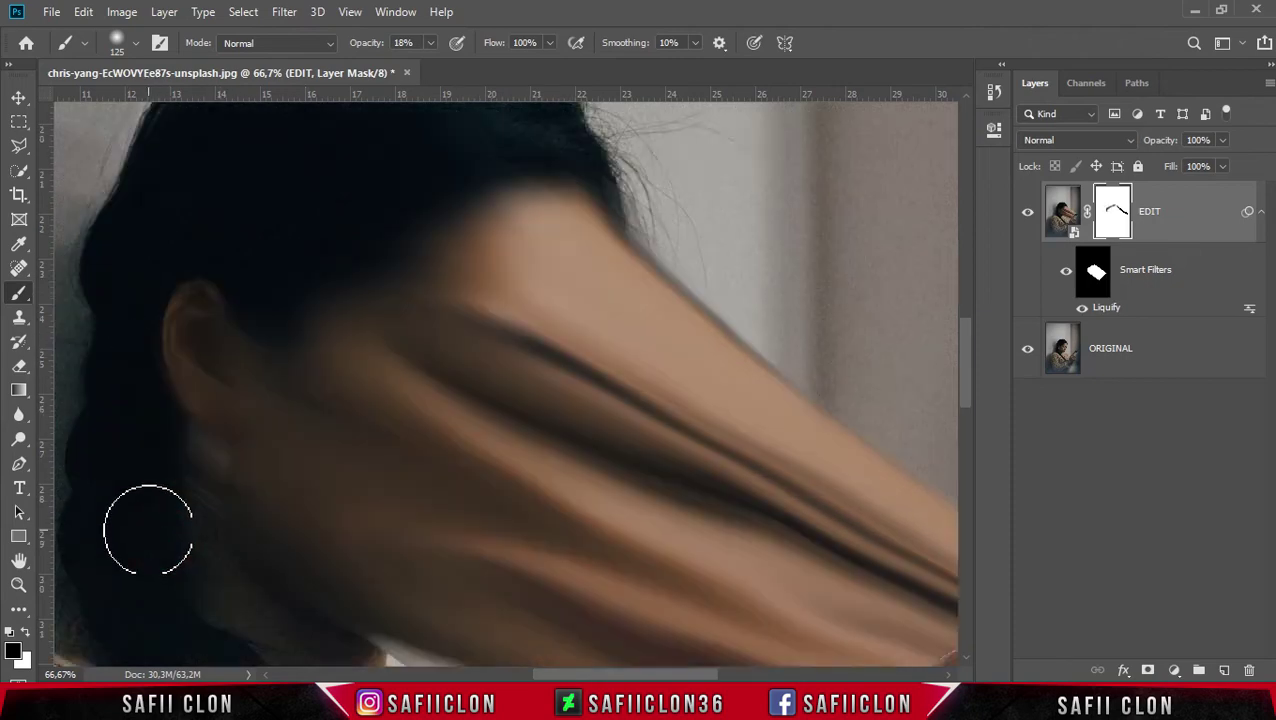
scroll(148, 530, down, 2)
click(180, 365)
key(bracketleft)
scroll(421, 570, down, 1)
click(385, 465)
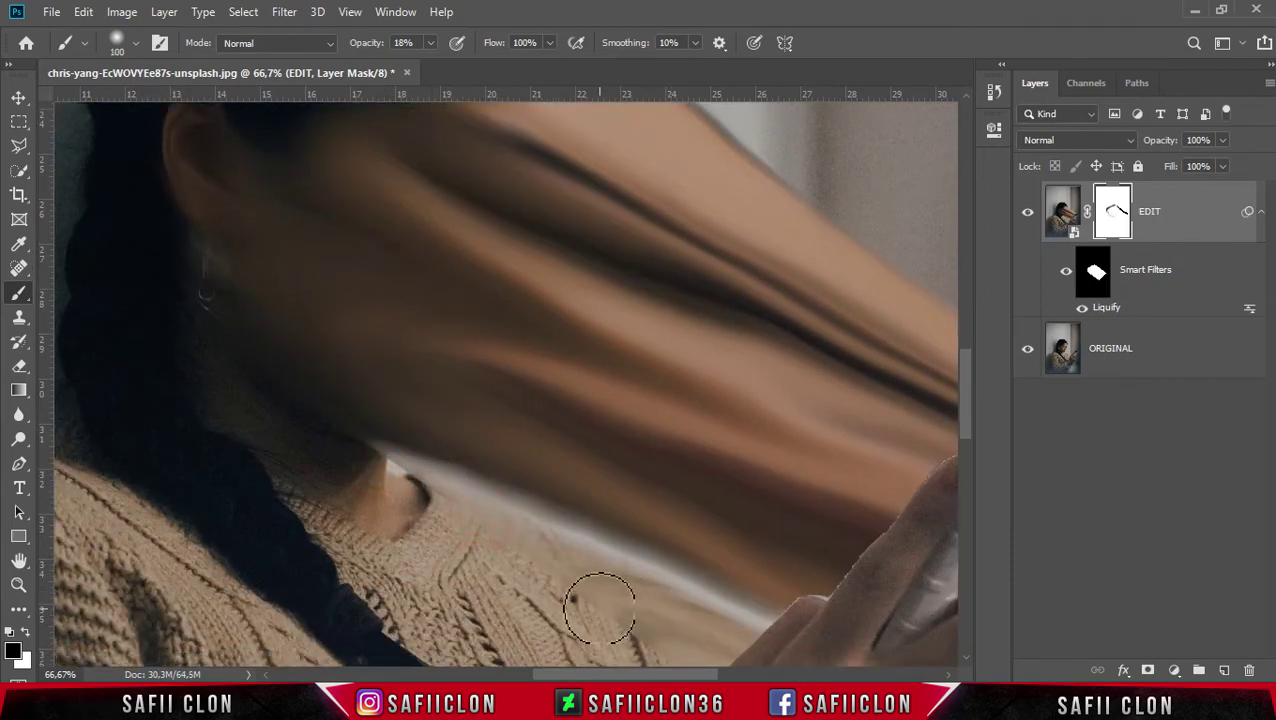
scroll(600, 608, down, 2)
- Blend the mask along the sweater collar and near the hand, then zoom out to the whole image
click(598, 527)
key(bracketright)
click(538, 496)
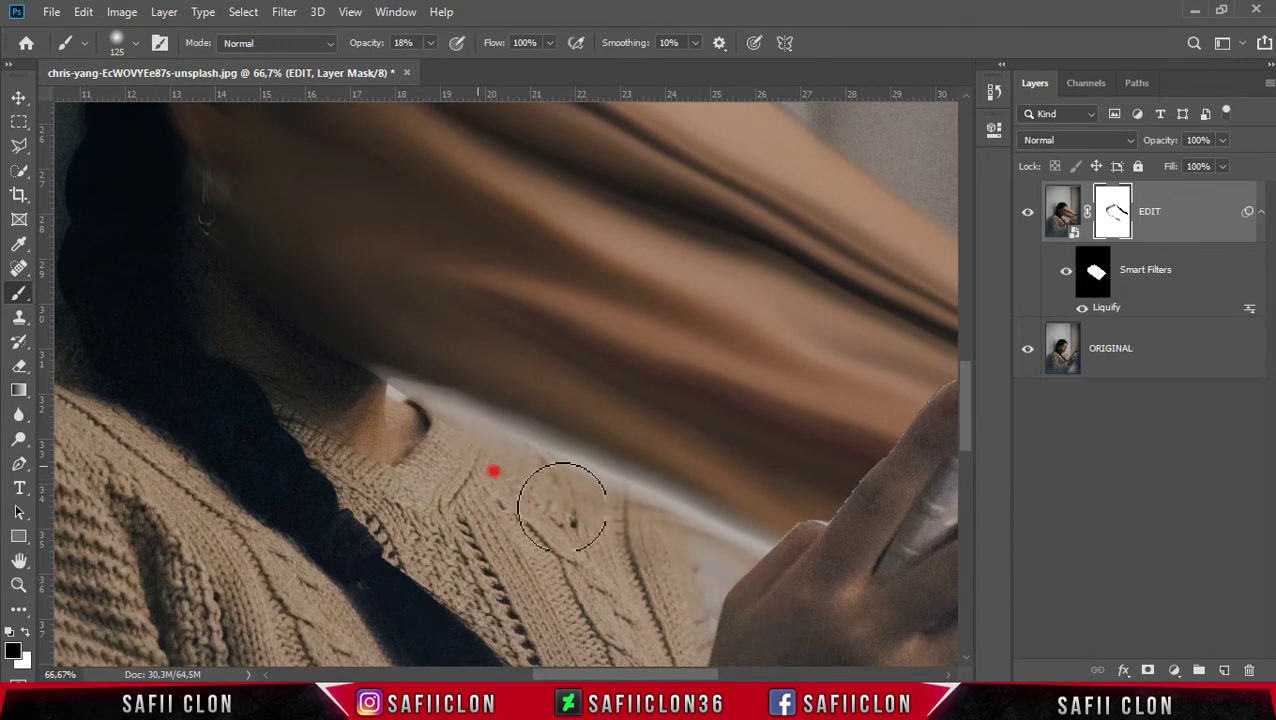
click(461, 447)
click(768, 592)
key(bracketleft)
key(bracketleft)
key(bracketleft)
click(402, 401)
click(374, 383)
key(bracketright)
key(bracketright)
key(bracketright)
click(777, 570)
click(576, 482)
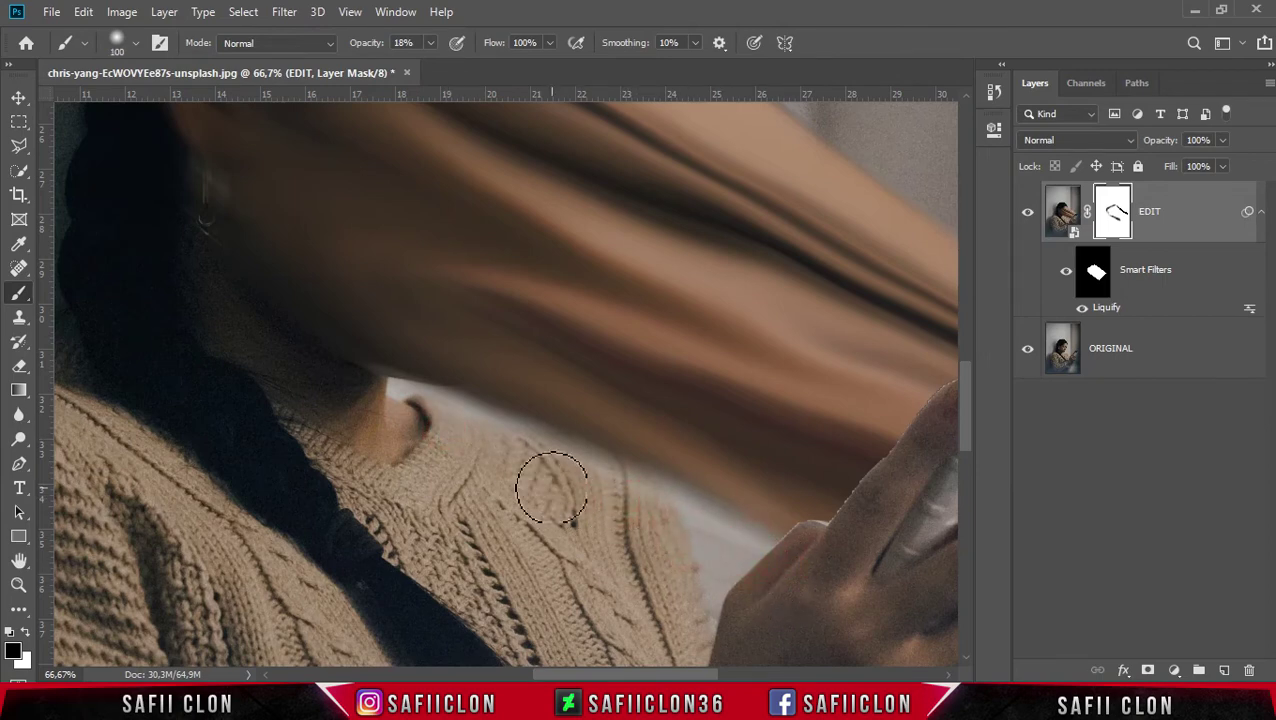
key(ctrl+minus)
scroll(604, 452, down, 2)
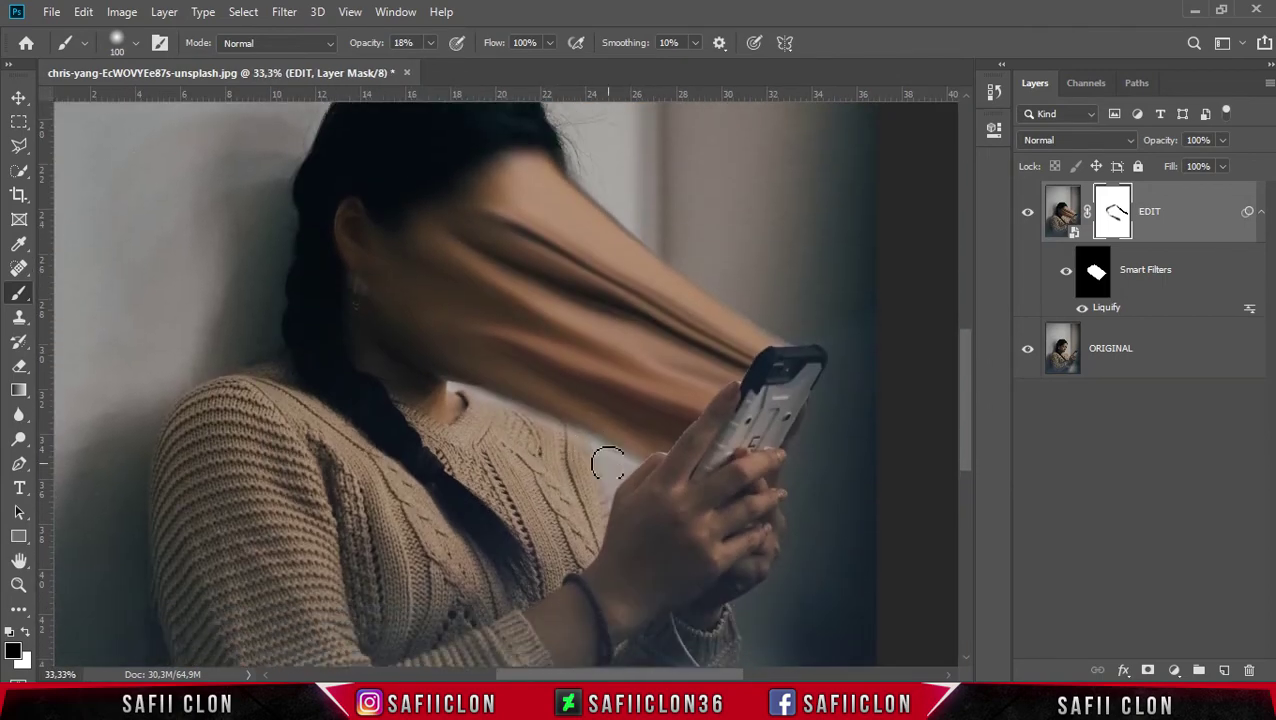
- Dab the mask at the sweater neckline and toggle EDIT off and on to compare
click(498, 427)
click(538, 450)
click(1028, 214)
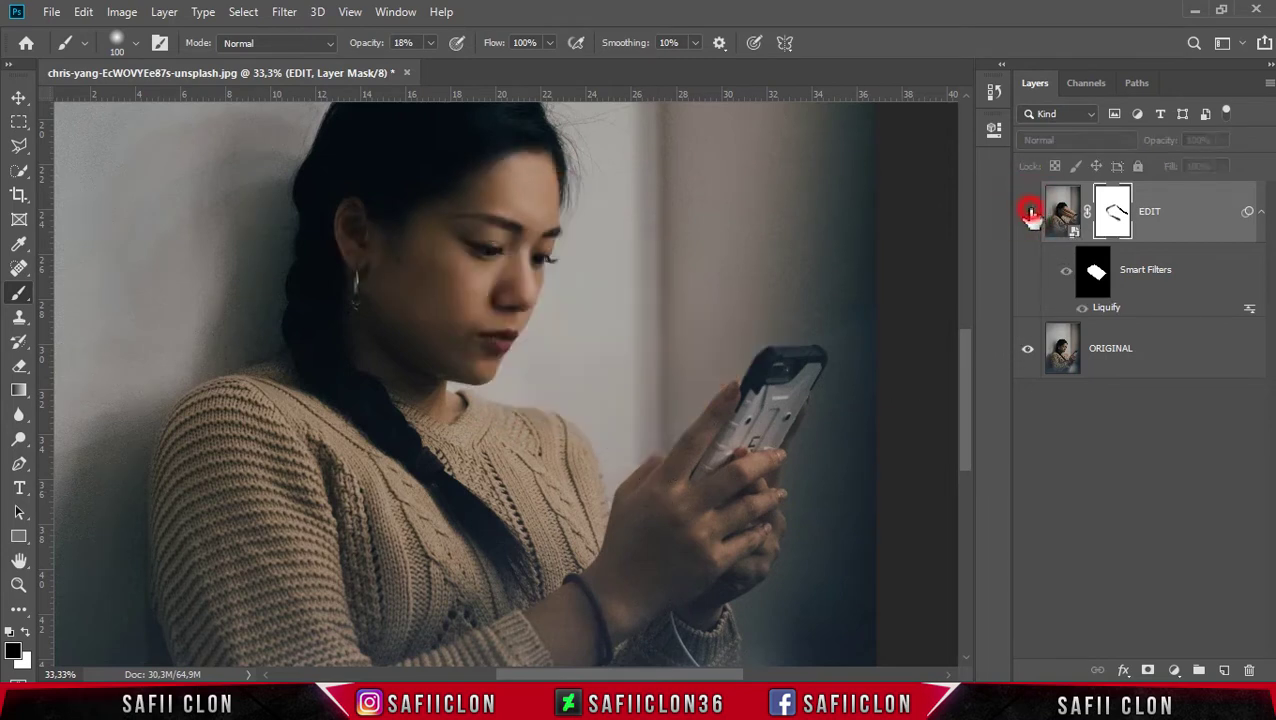
click(1028, 214)
click(1028, 214)
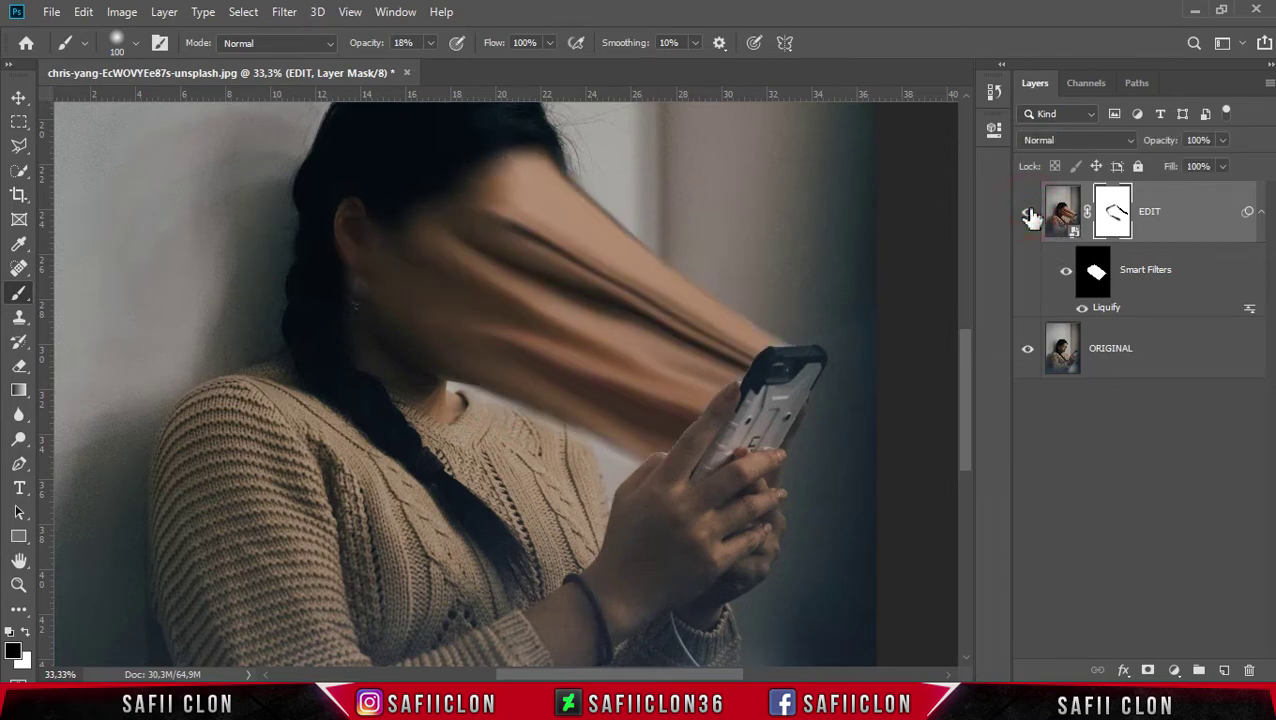
- Add a new empty layer above EDIT
scroll(859, 406, up, 1)
scroll(861, 407, down, 1)
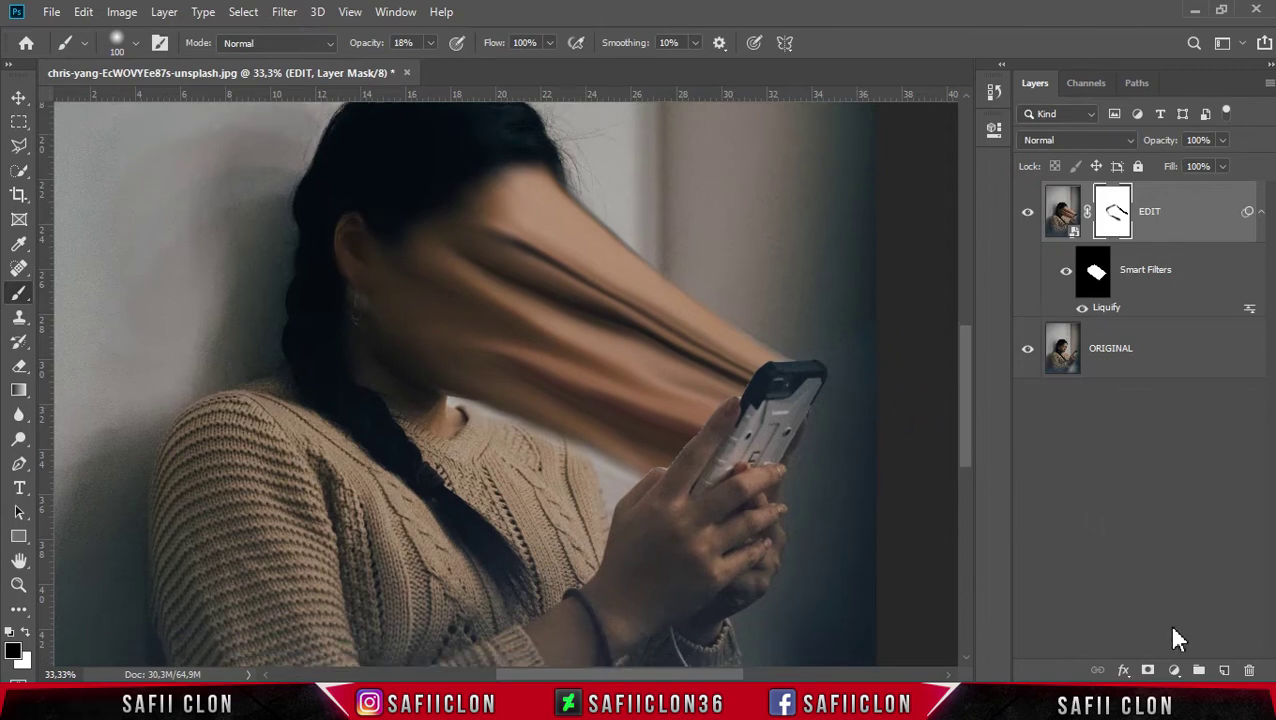
click(1226, 670)
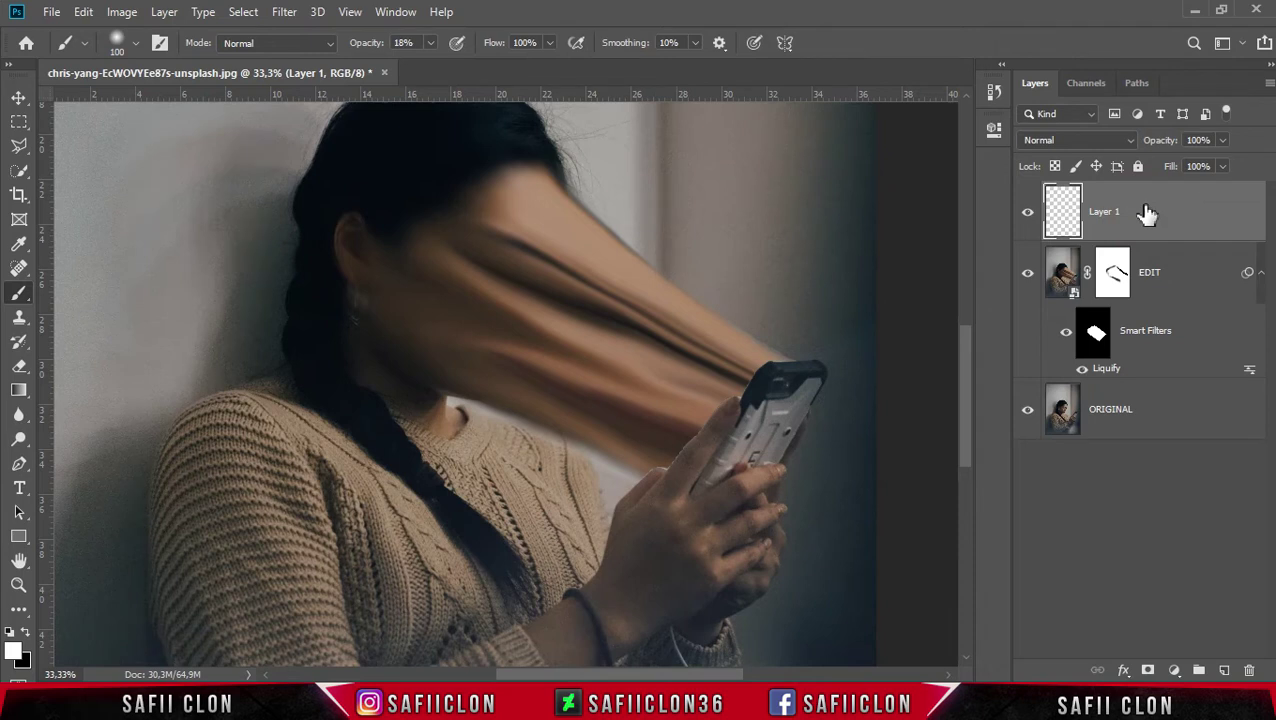
- Rename the new layer LIGHT and set a soft round Brush at 11% opacity
double_click(1106, 212)
text(LIGHT)
click(1163, 210)
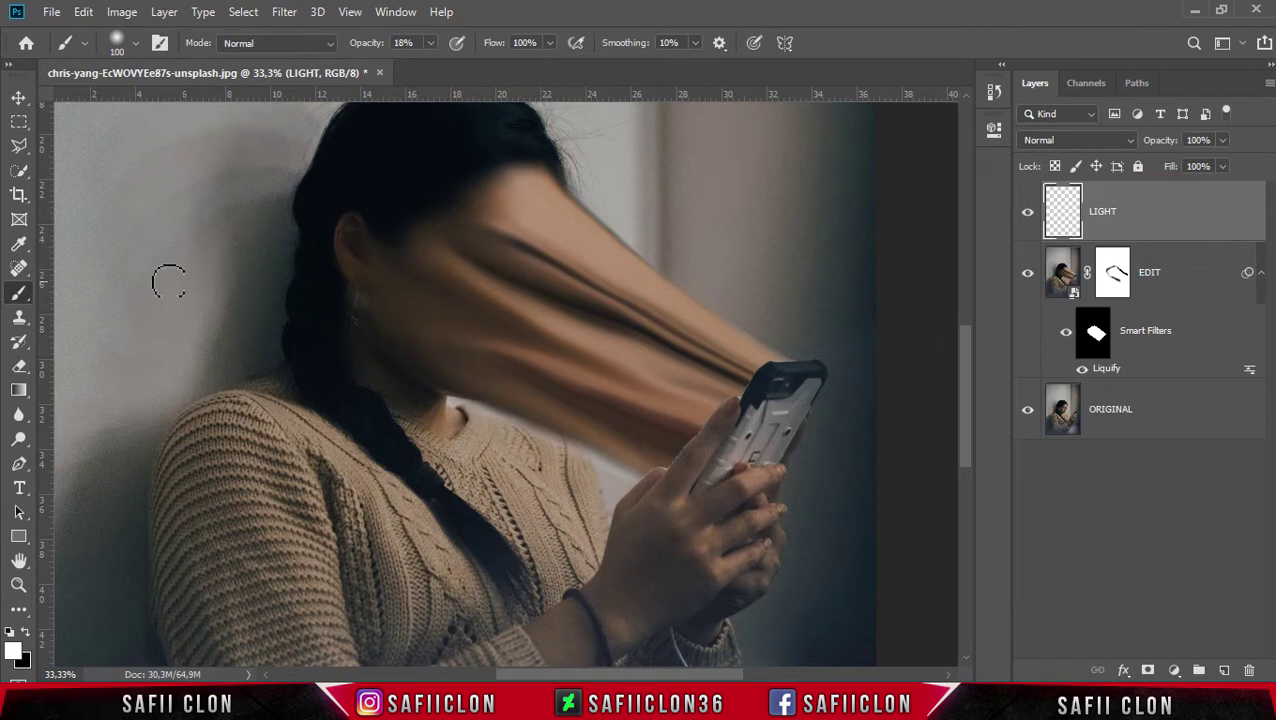
right_click(18, 298)
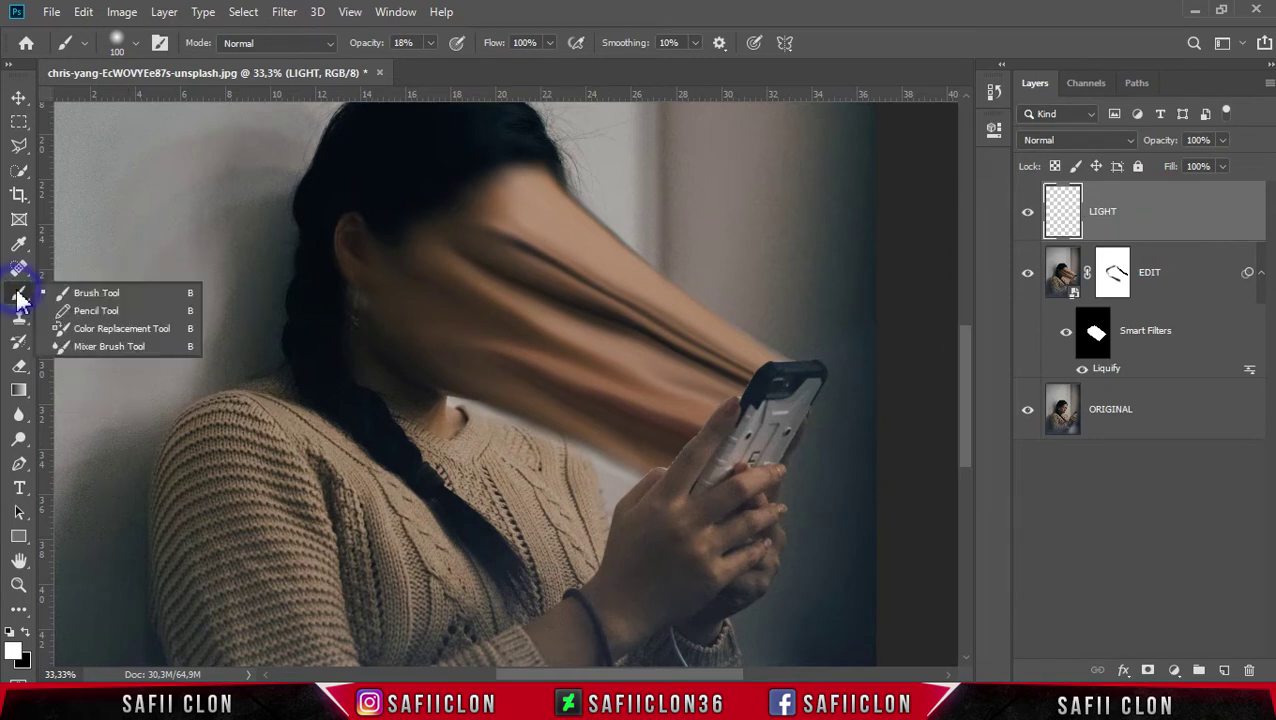
click(85, 291)
click(136, 44)
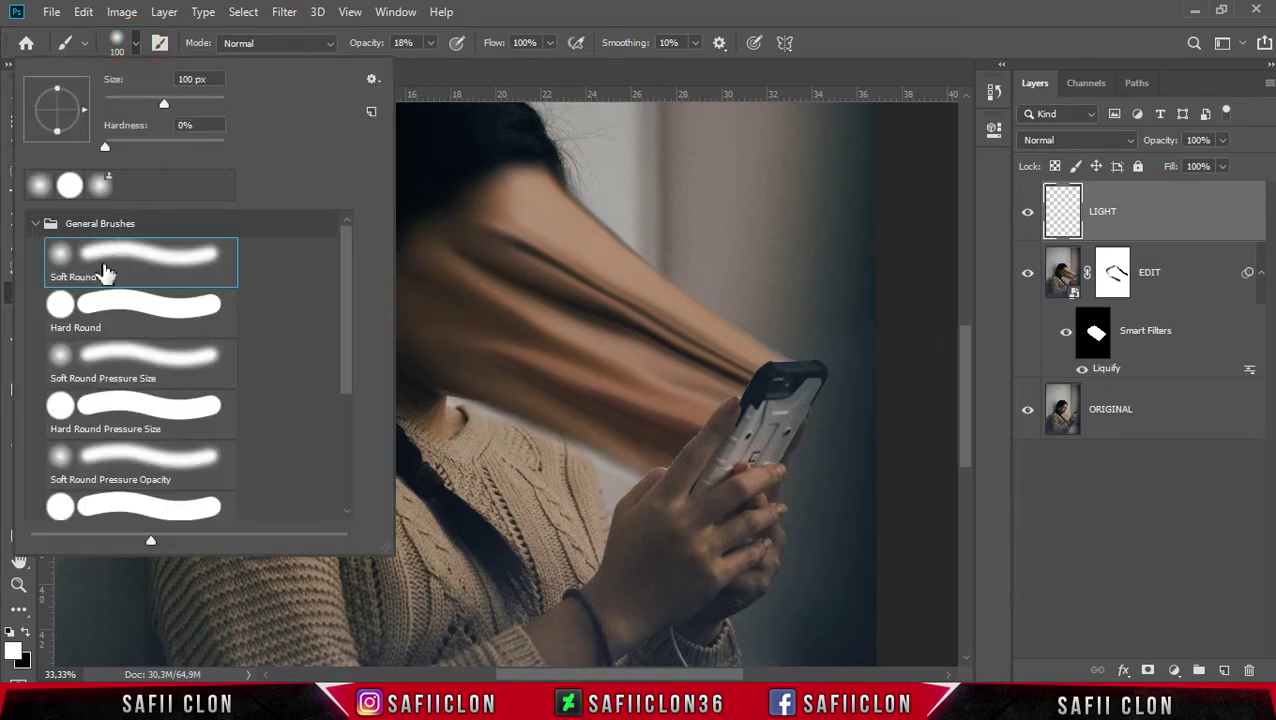
click(129, 260)
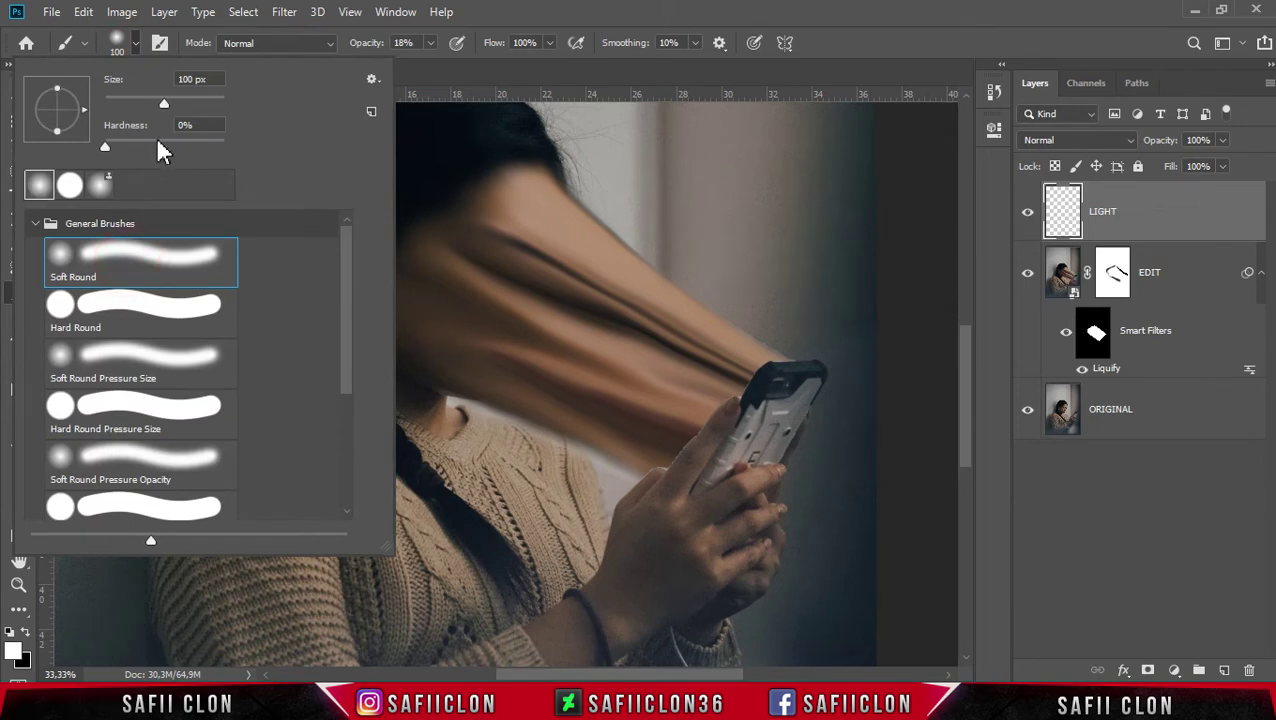
click(431, 45)
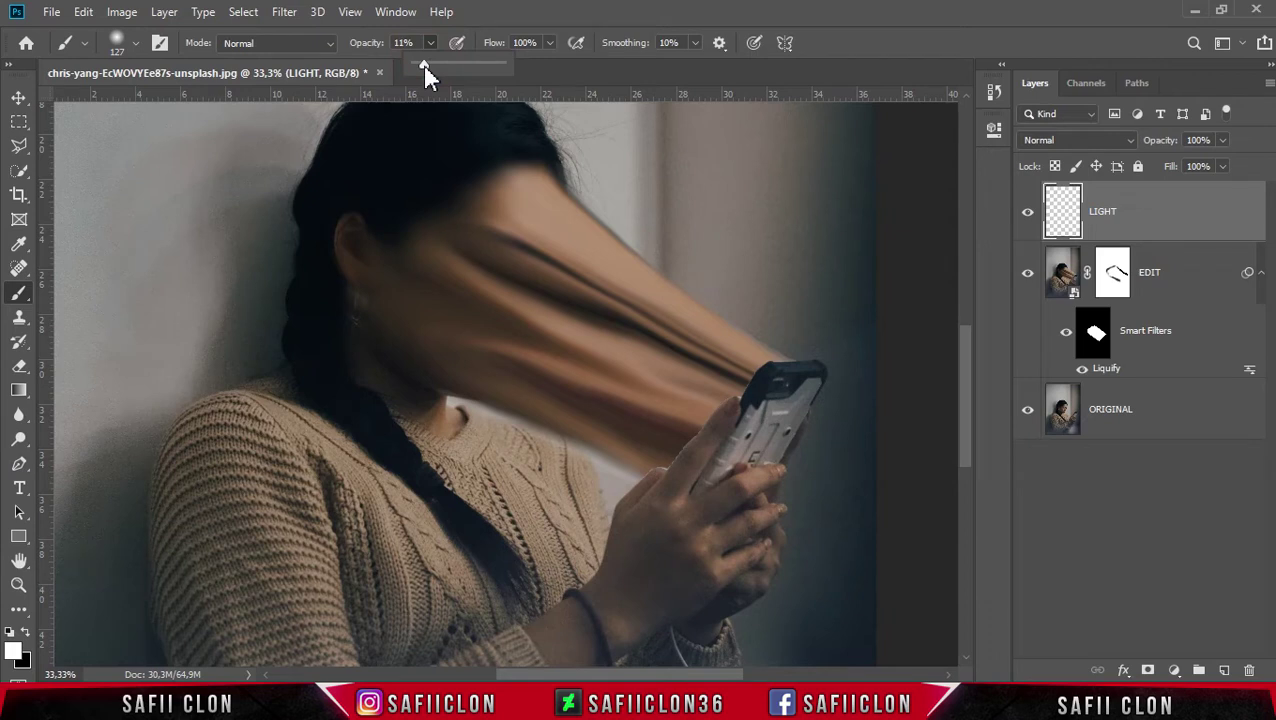
click(427, 66)
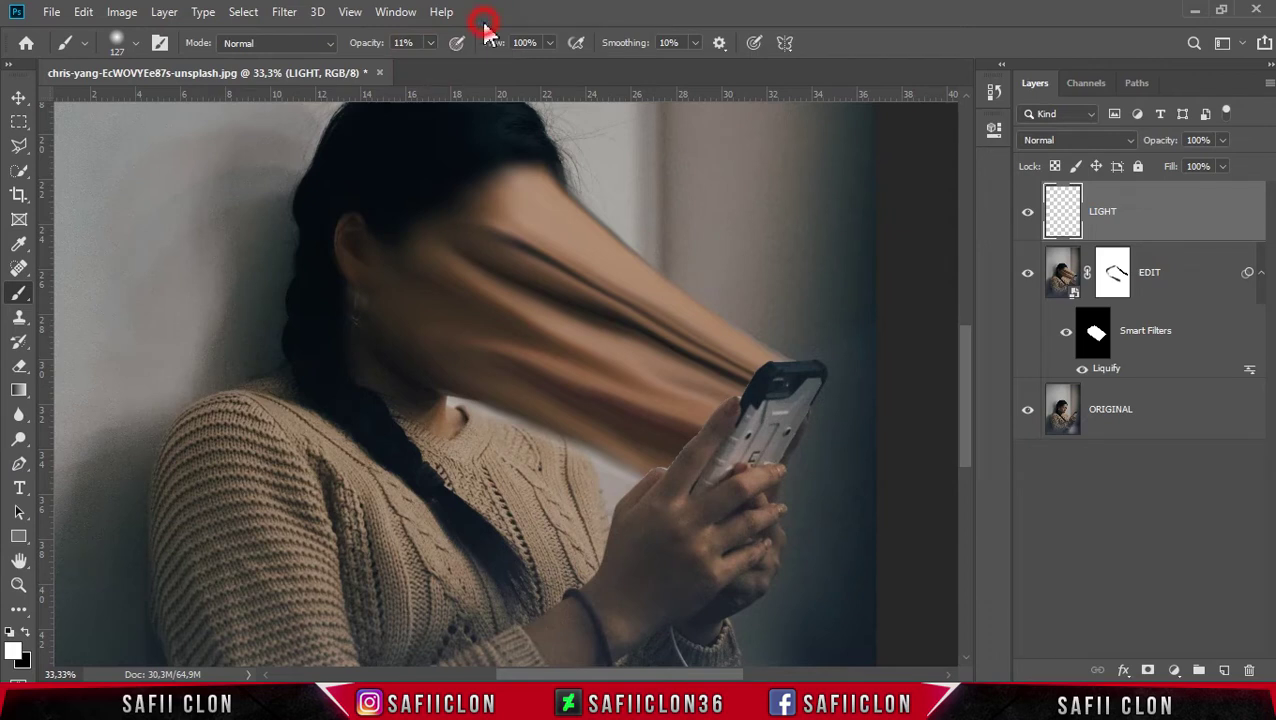
- Set the foreground colour to white and enlarge the soft brush to 250 px
click(20, 655)
mouse_move(834, 307)
mouse_down()
mouse_move(896, 157)
mouse_move(697, 141)
mouse_up()
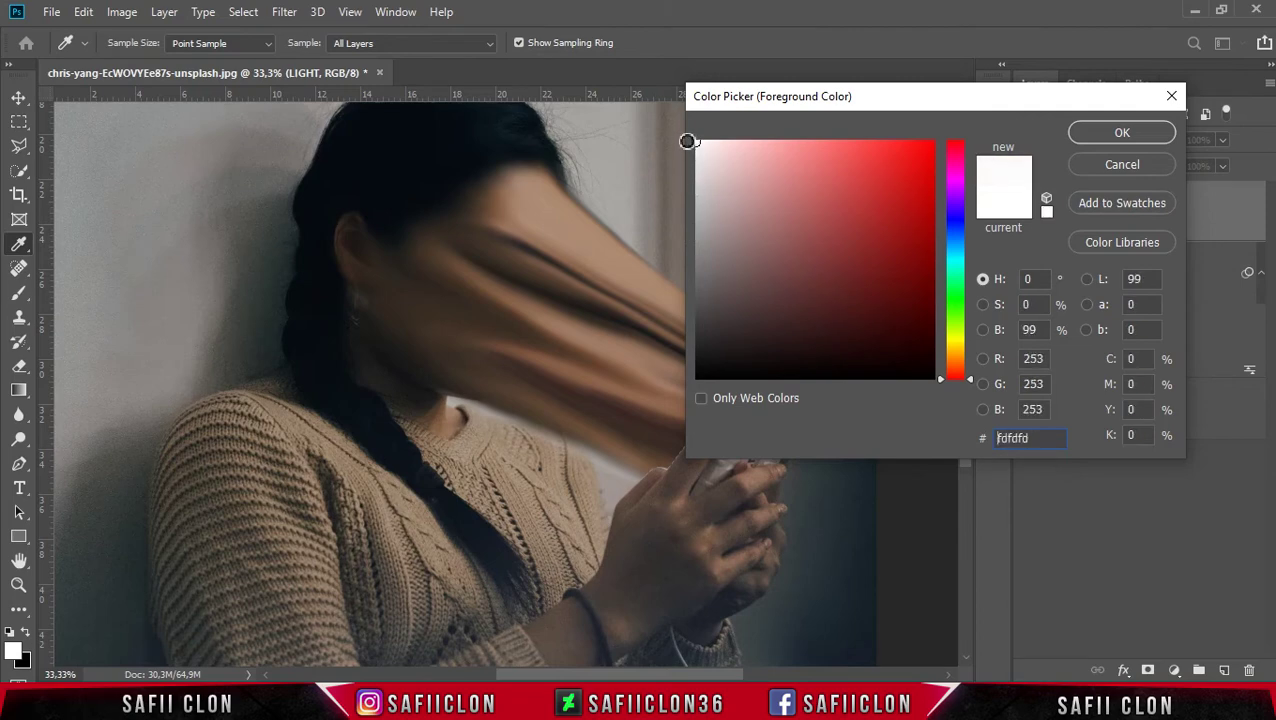
click(1122, 134)
scroll(706, 662, right, 2)
scroll(706, 662, right, 2)
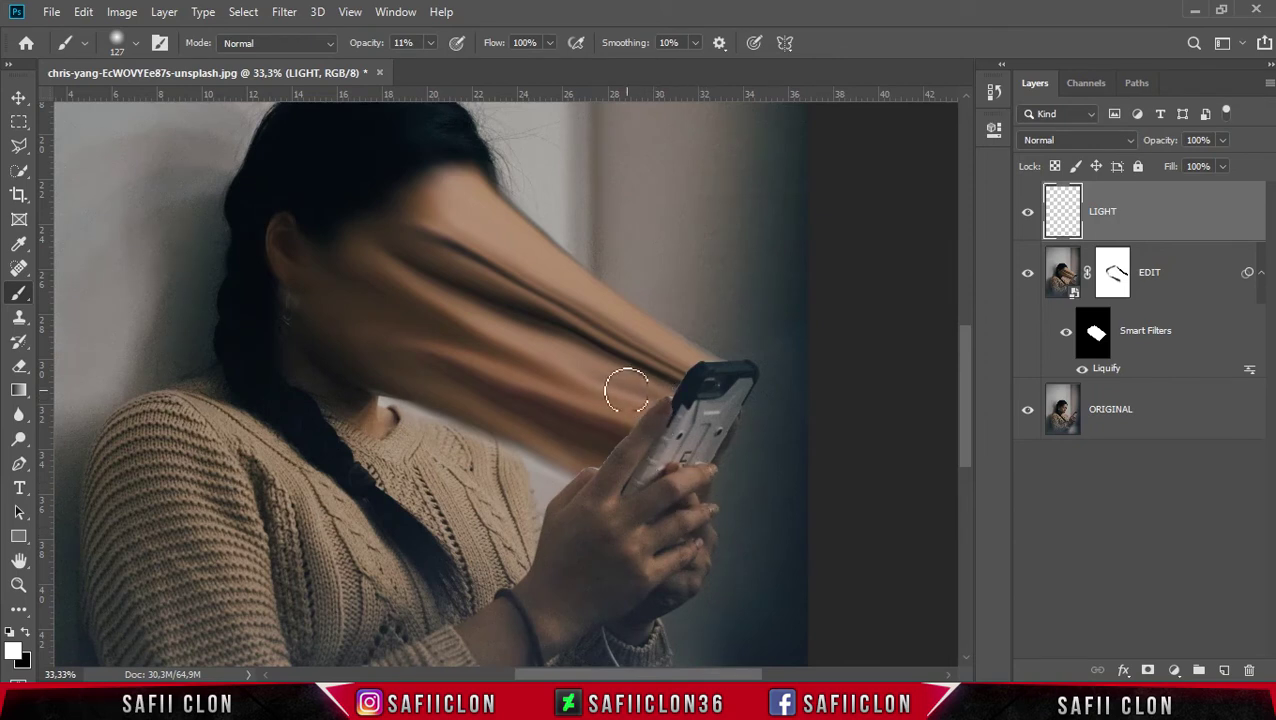
key(bracketright)
key(bracketright)
key(bracketright)
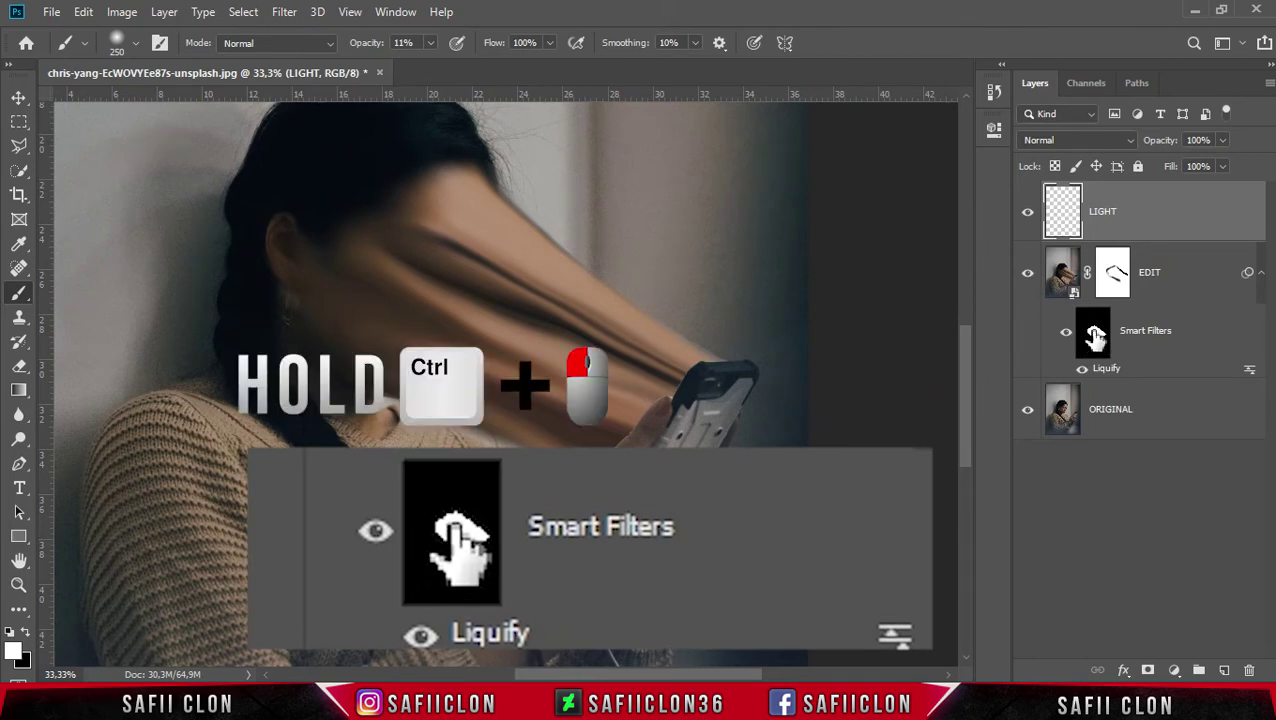
- Load the Smart Filters mask as a selection and paint faint light near the phone on LIGHT
ctrl+click(1095, 338)
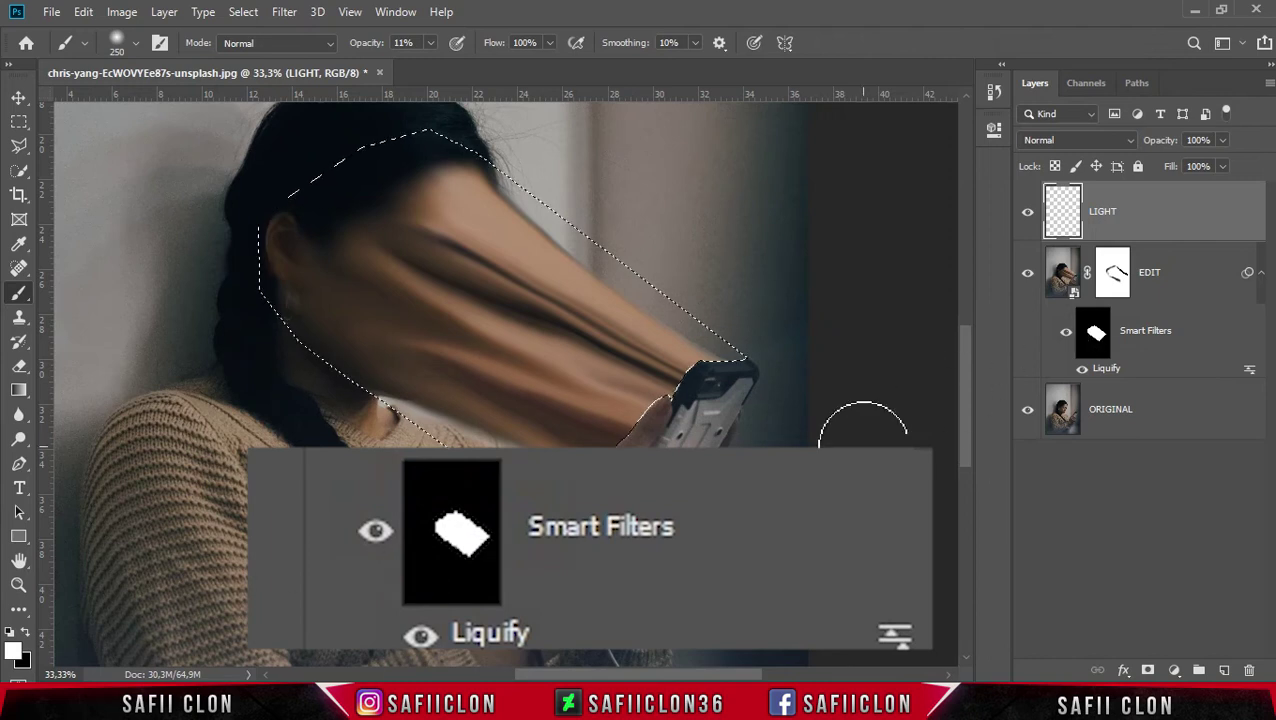
click(1120, 215)
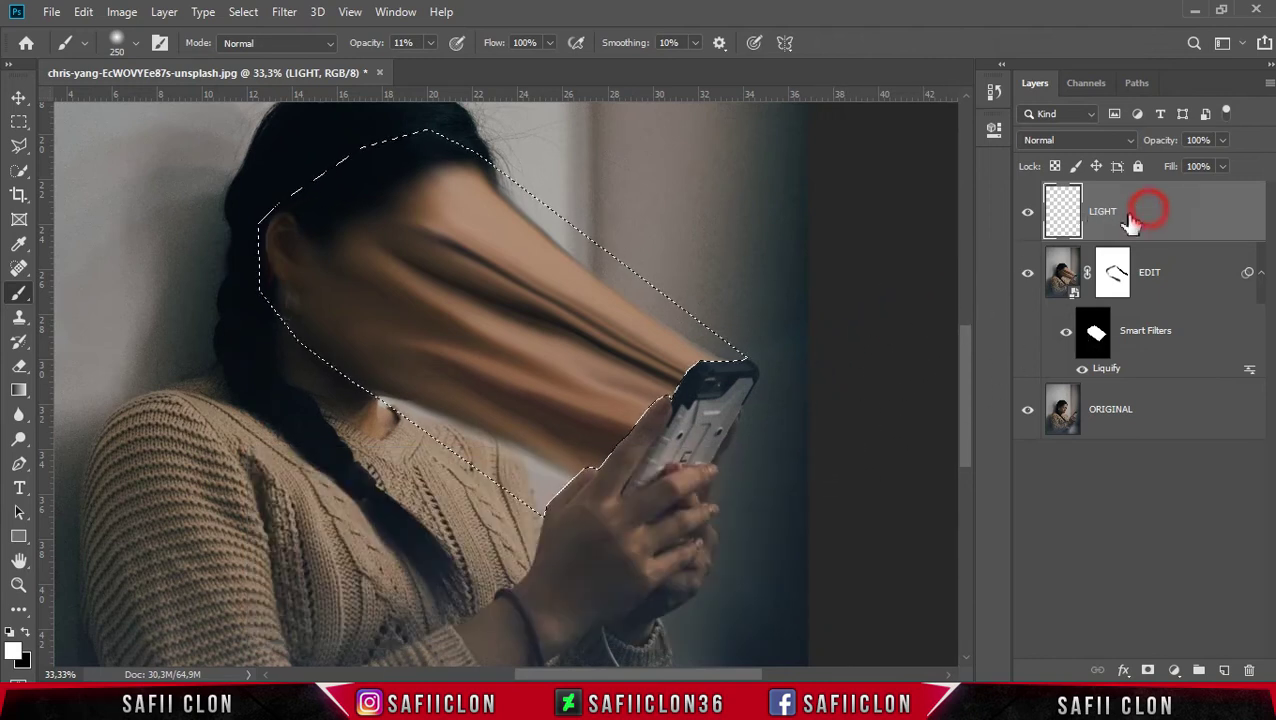
drag(625, 378, 610, 410)
drag(585, 462, 798, 368)
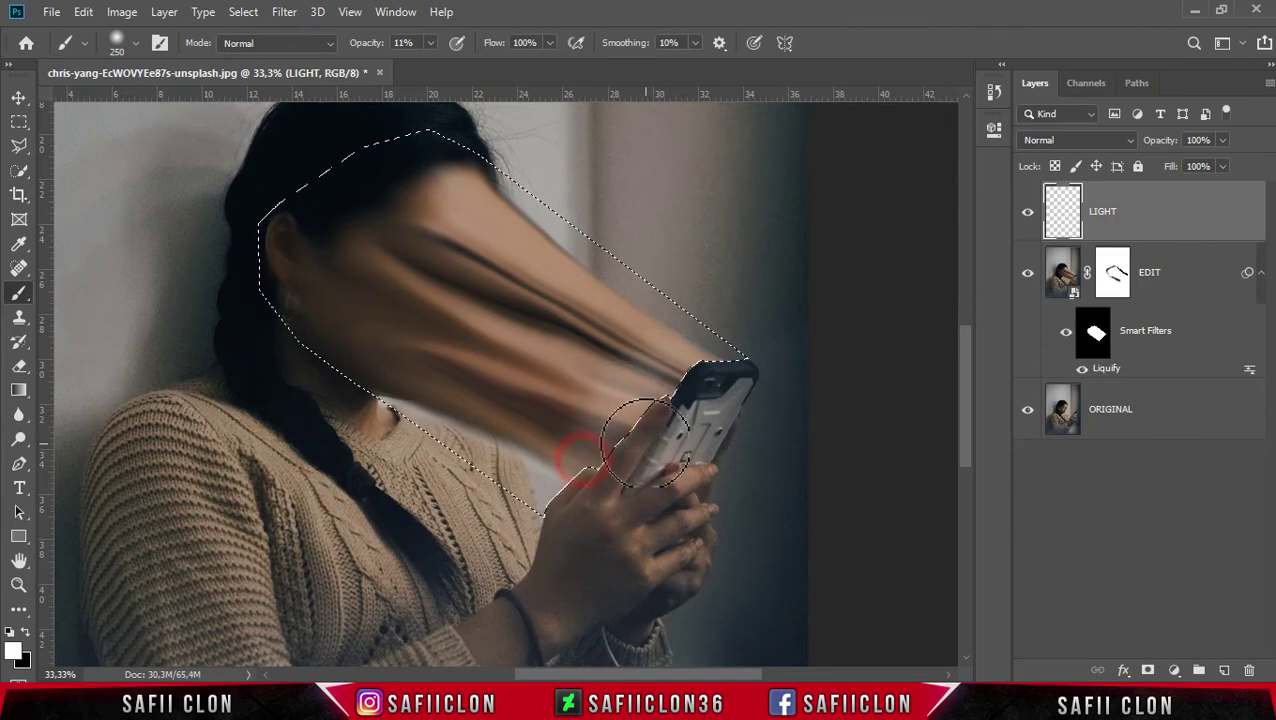
- Set LIGHT to Overlay and paint a white glow around the phone, hand and stretched hair
click(1080, 145)
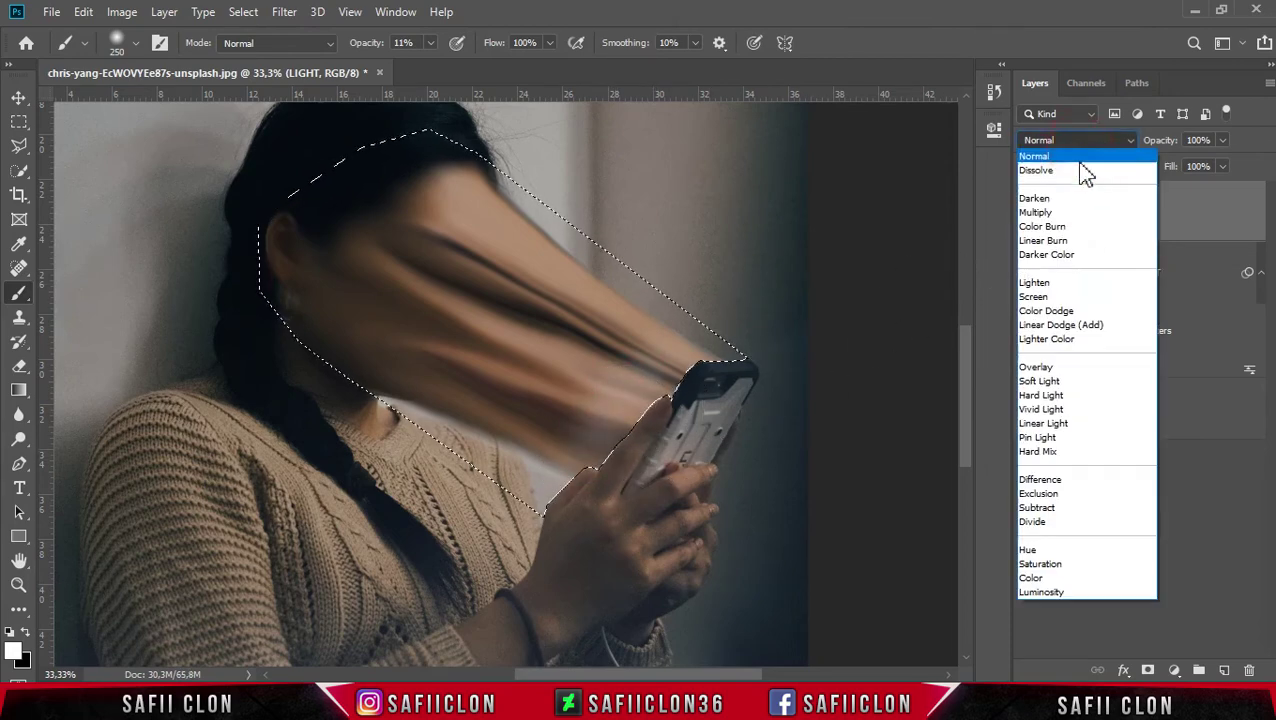
click(1038, 368)
drag(665, 370, 669, 386)
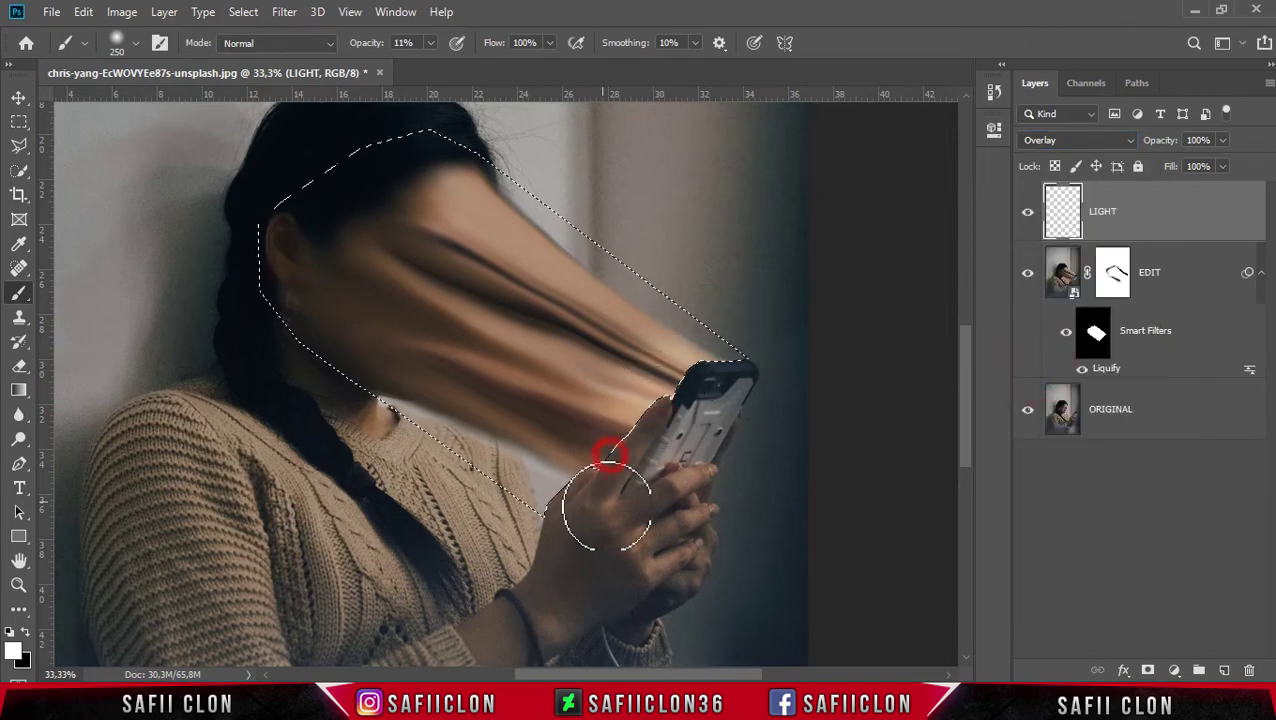
drag(638, 415, 542, 368)
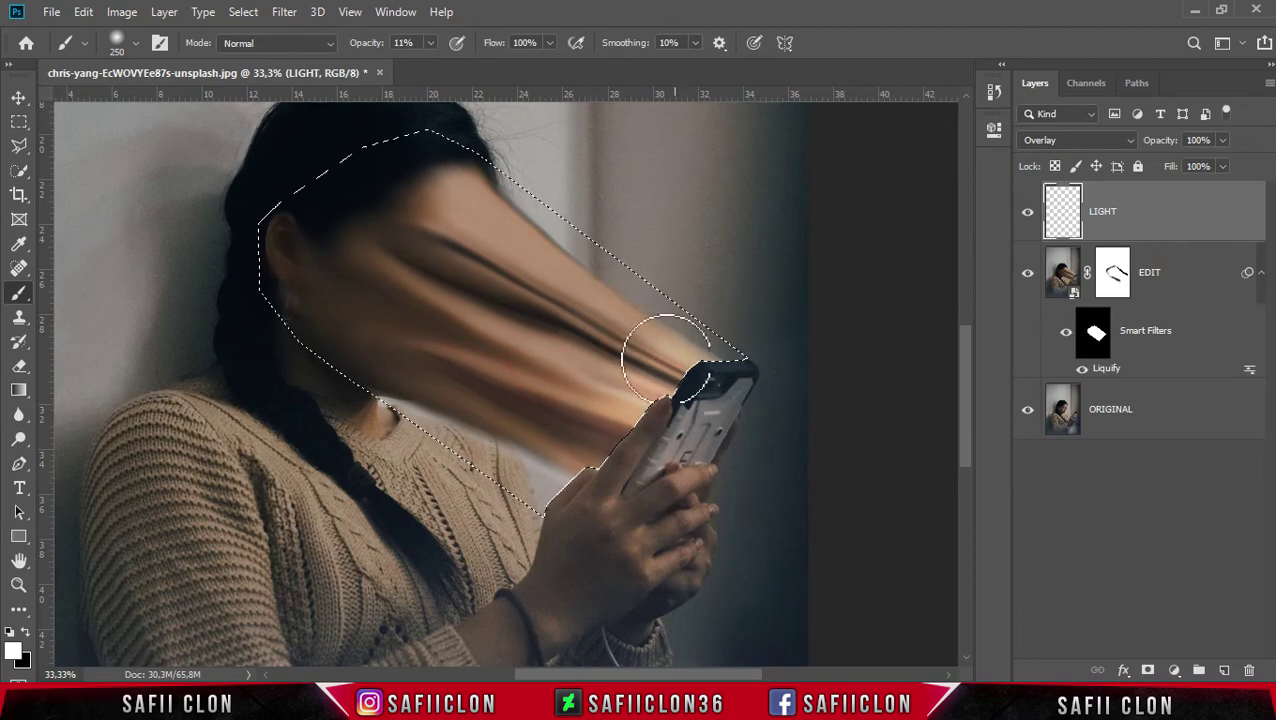
drag(619, 464, 578, 447)
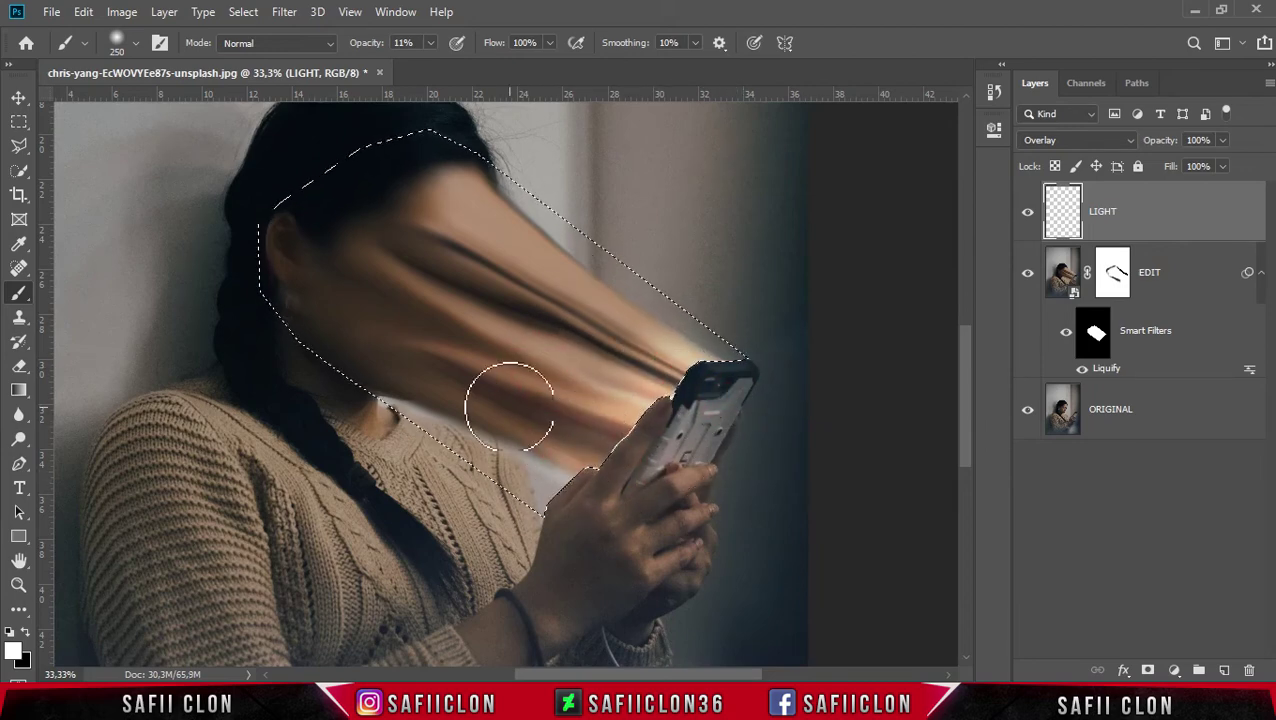
drag(584, 399, 638, 348)
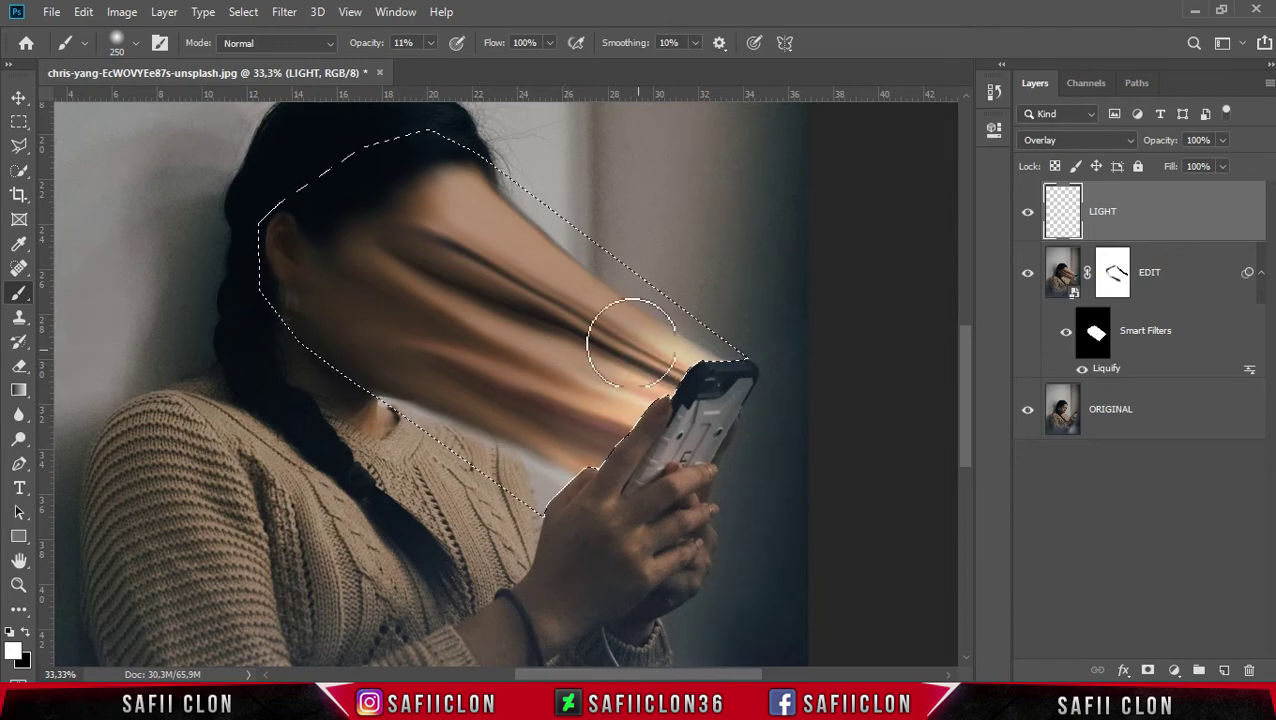
click(555, 432)
drag(785, 513, 734, 497)
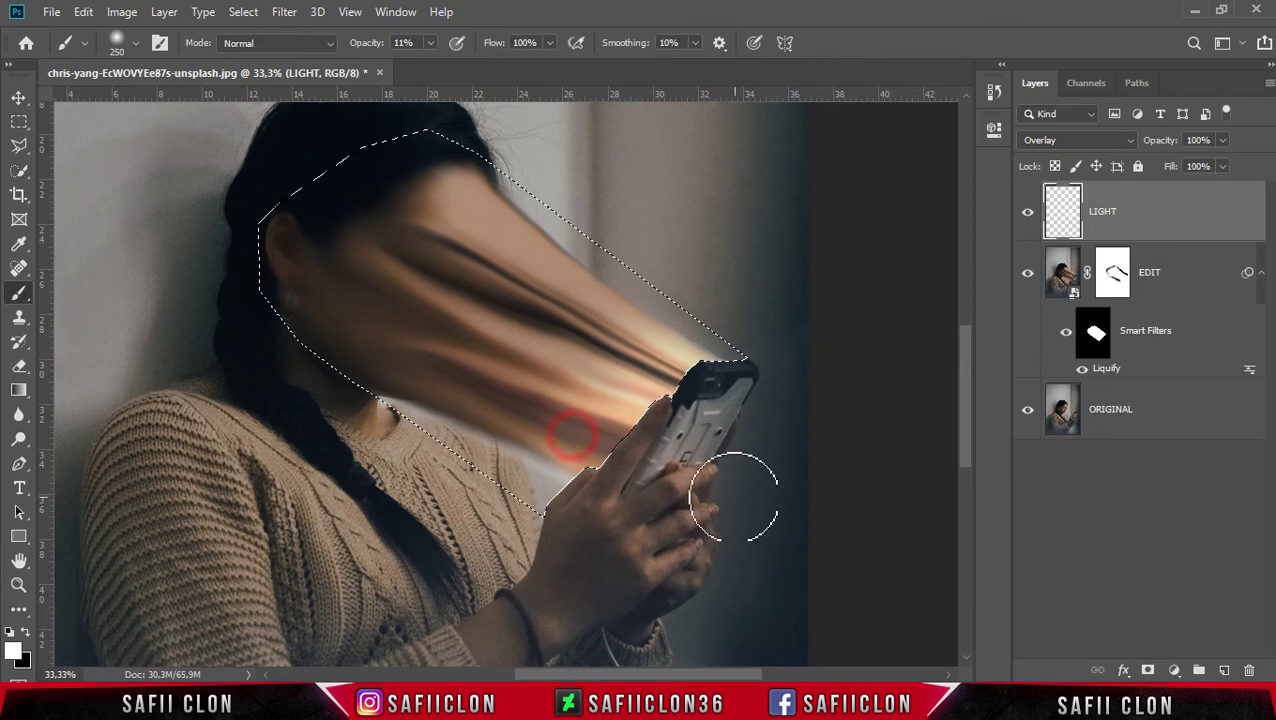
drag(607, 432, 655, 426)
click(620, 458)
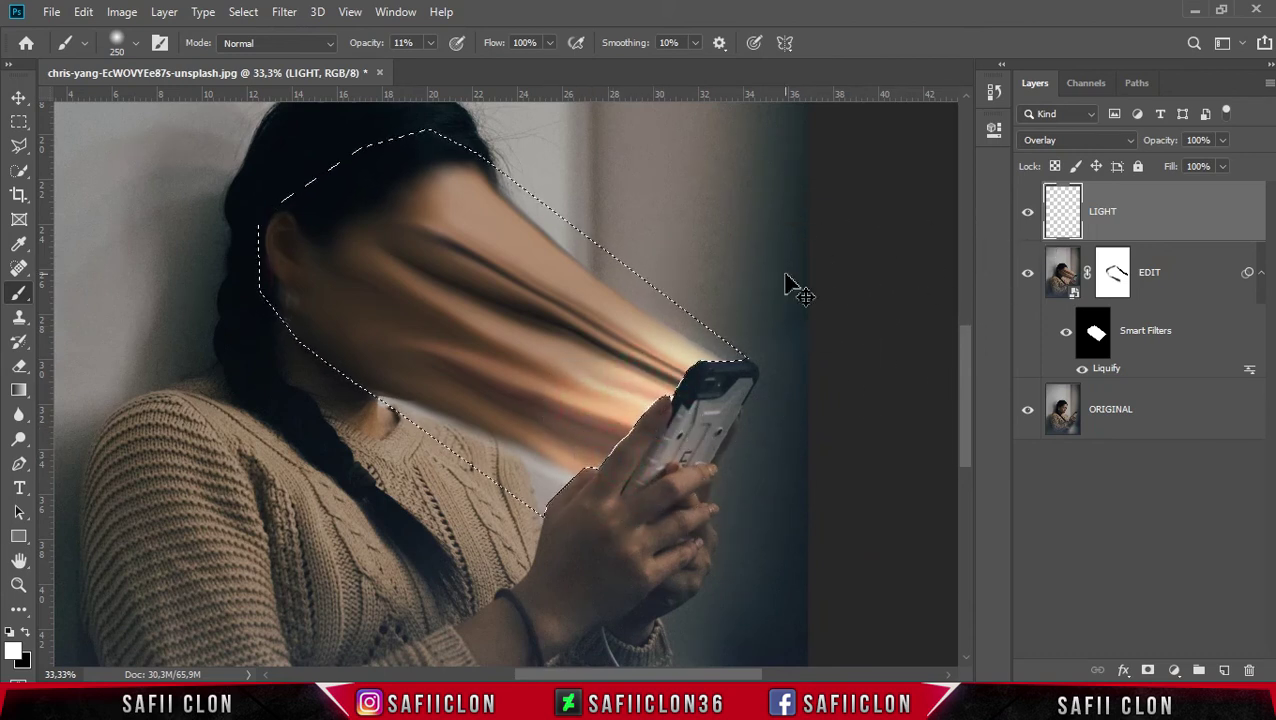
- Deselect the face and toggle the LIGHT layer on and off to compare the glow
key(ctrl+d)
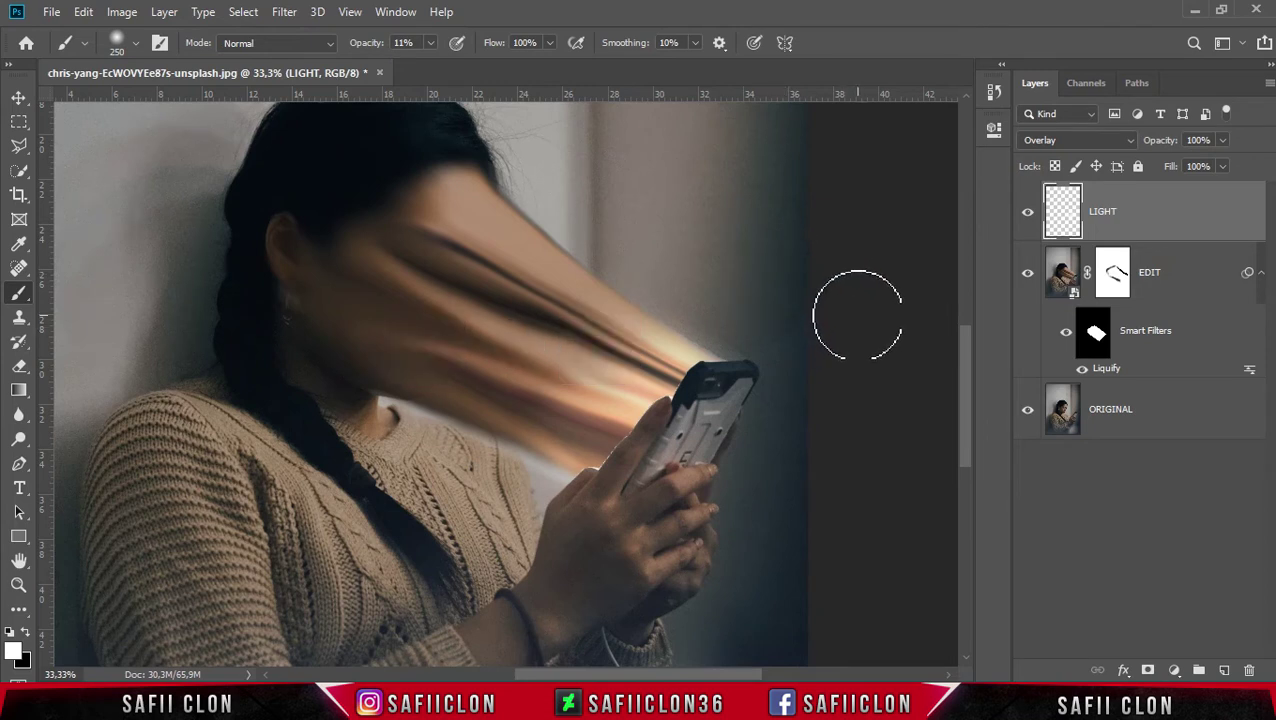
click(1031, 215)
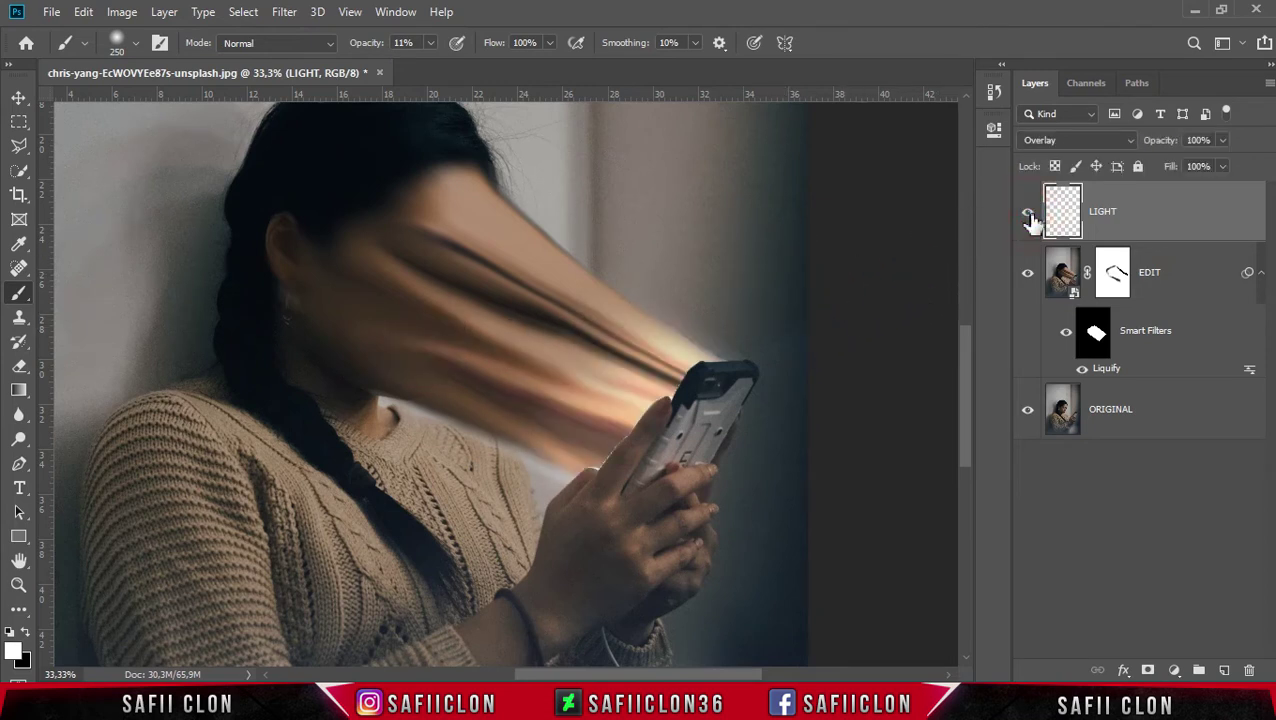
click(1029, 214)
click(1029, 215)
click(1029, 215)
- Target the LIGHT layer and bring up the new adjustment layer list
drag(960, 383, 967, 400)
scroll(968, 405, up, 3)
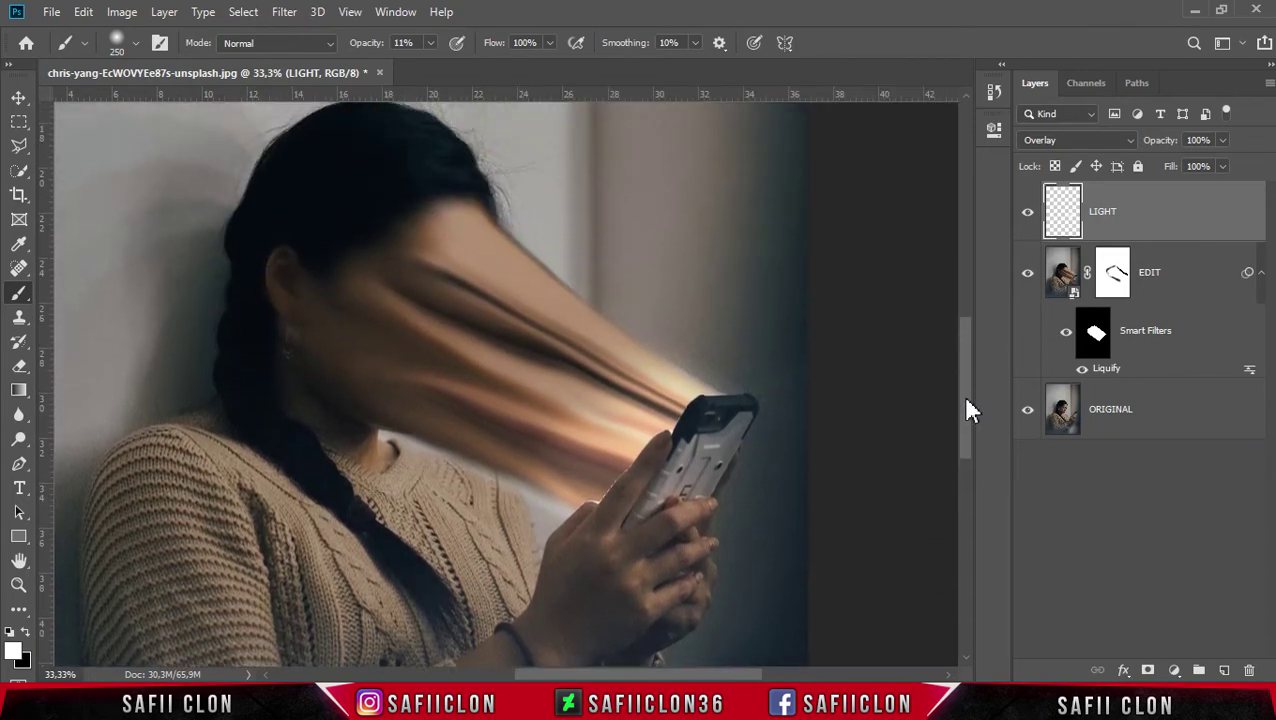
click(1158, 218)
click(1175, 672)
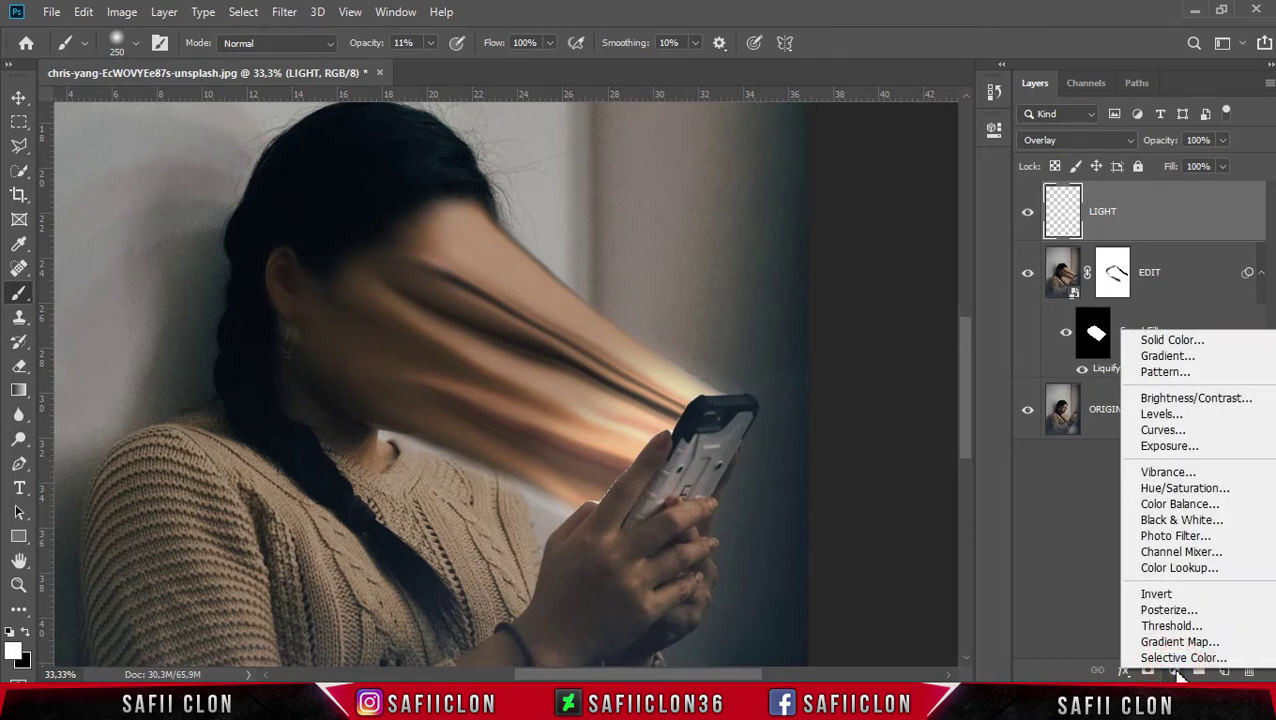
- Add a Curves adjustment and slightly lift the Red shadows and highlights
click(1165, 432)
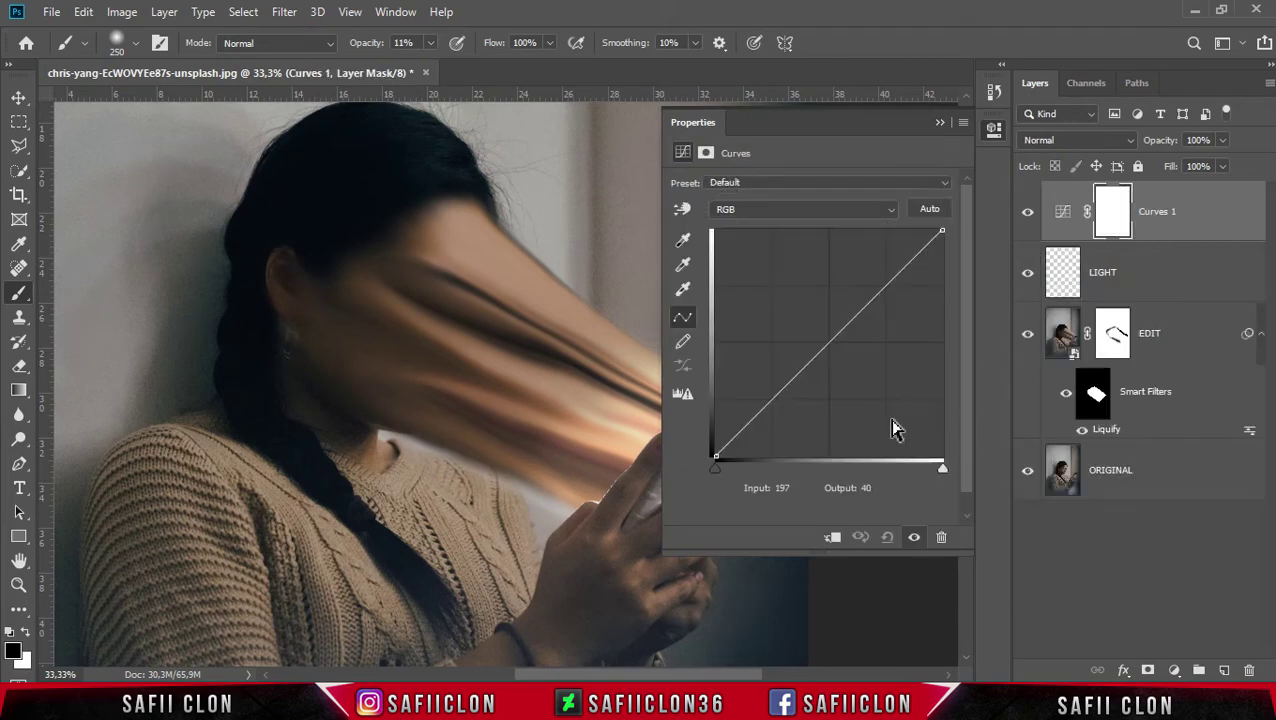
key(ctrl+minus)
key(ctrl+minus)
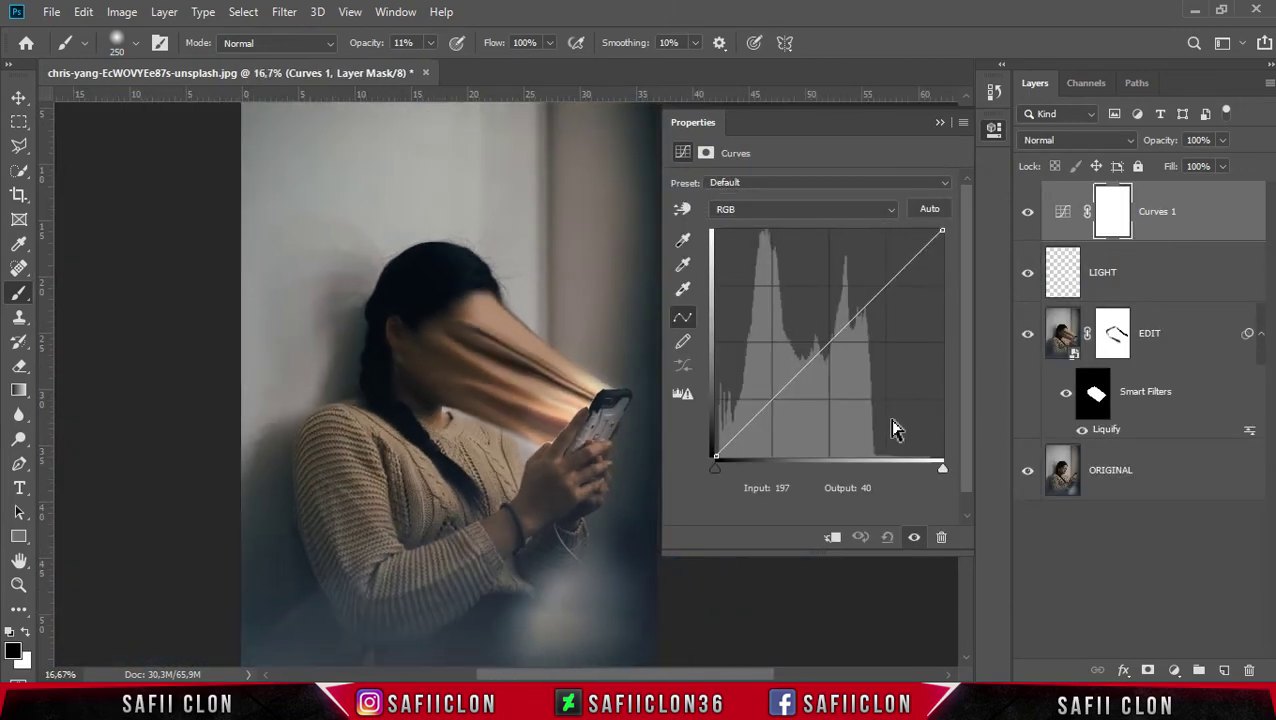
click(815, 209)
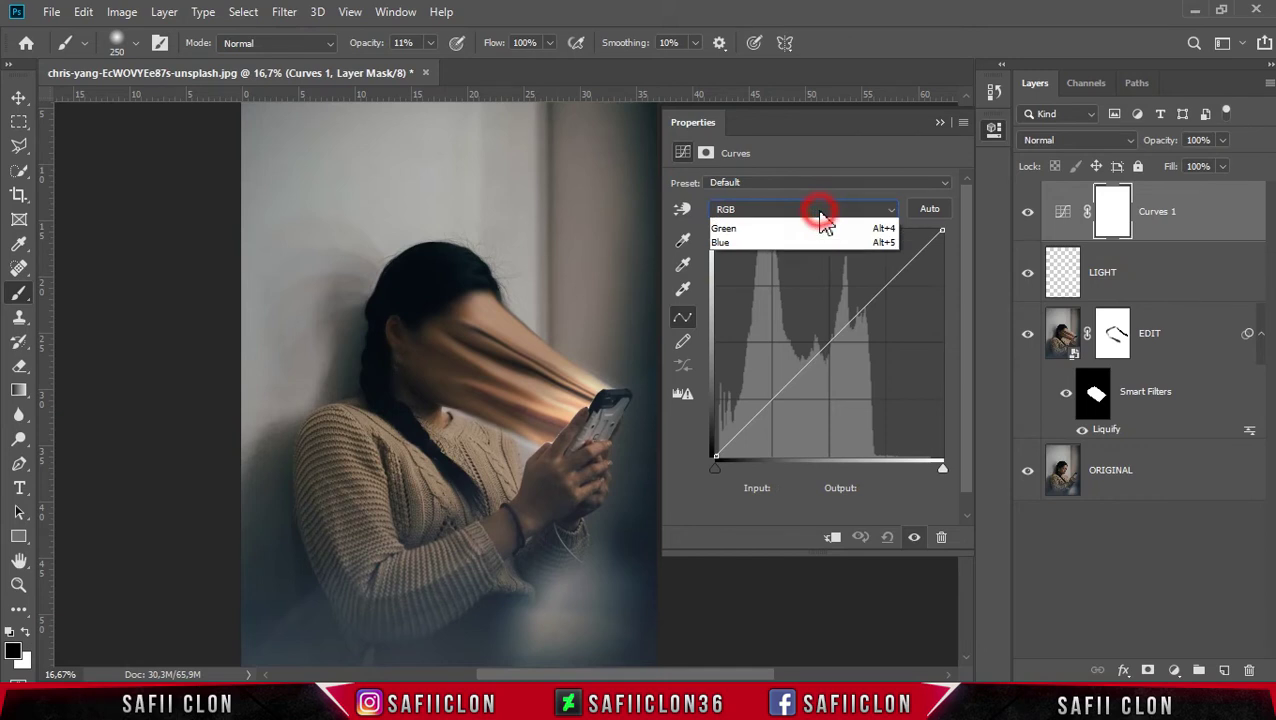
click(793, 240)
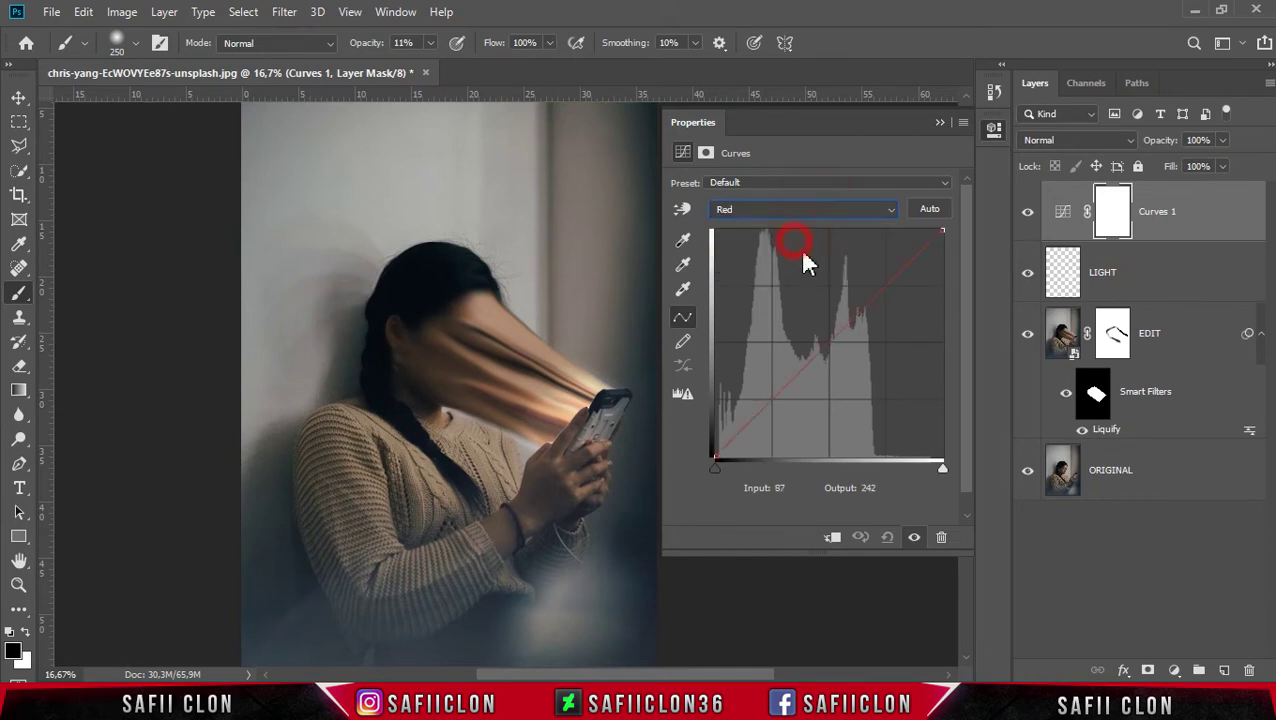
click(712, 458)
drag(708, 459, 705, 449)
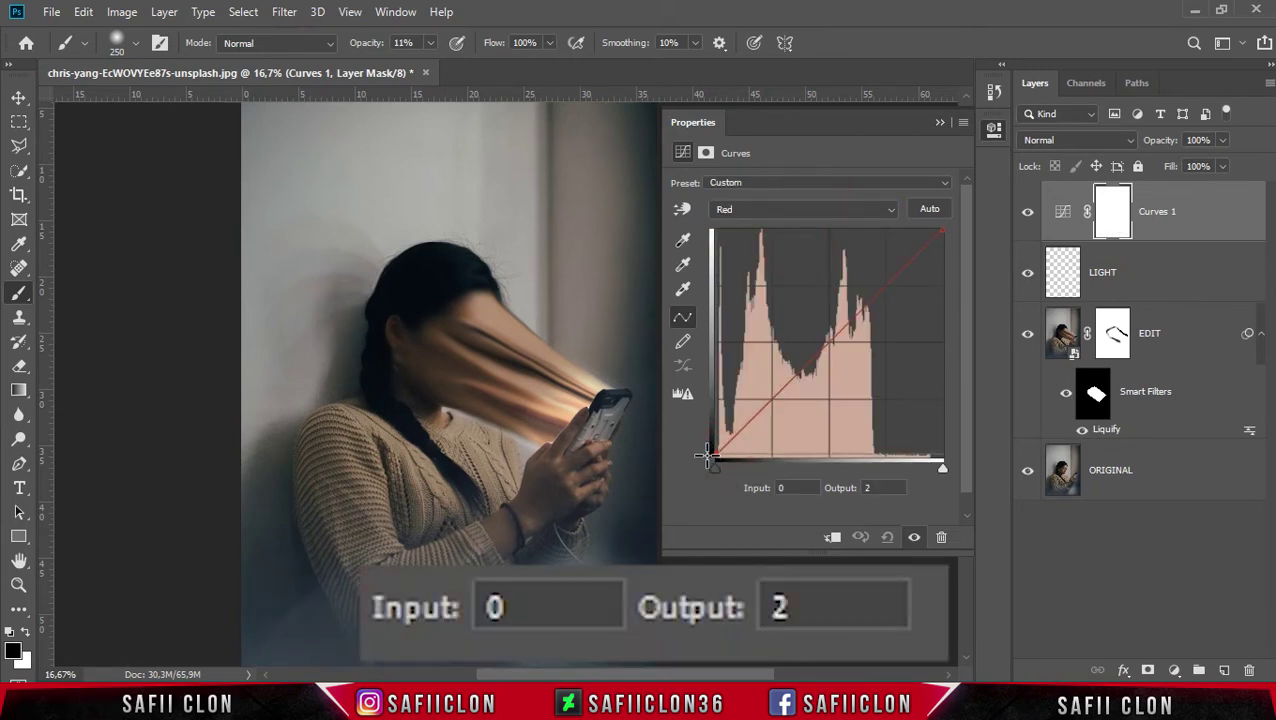
drag(707, 450, 707, 452)
drag(945, 231, 935, 229)
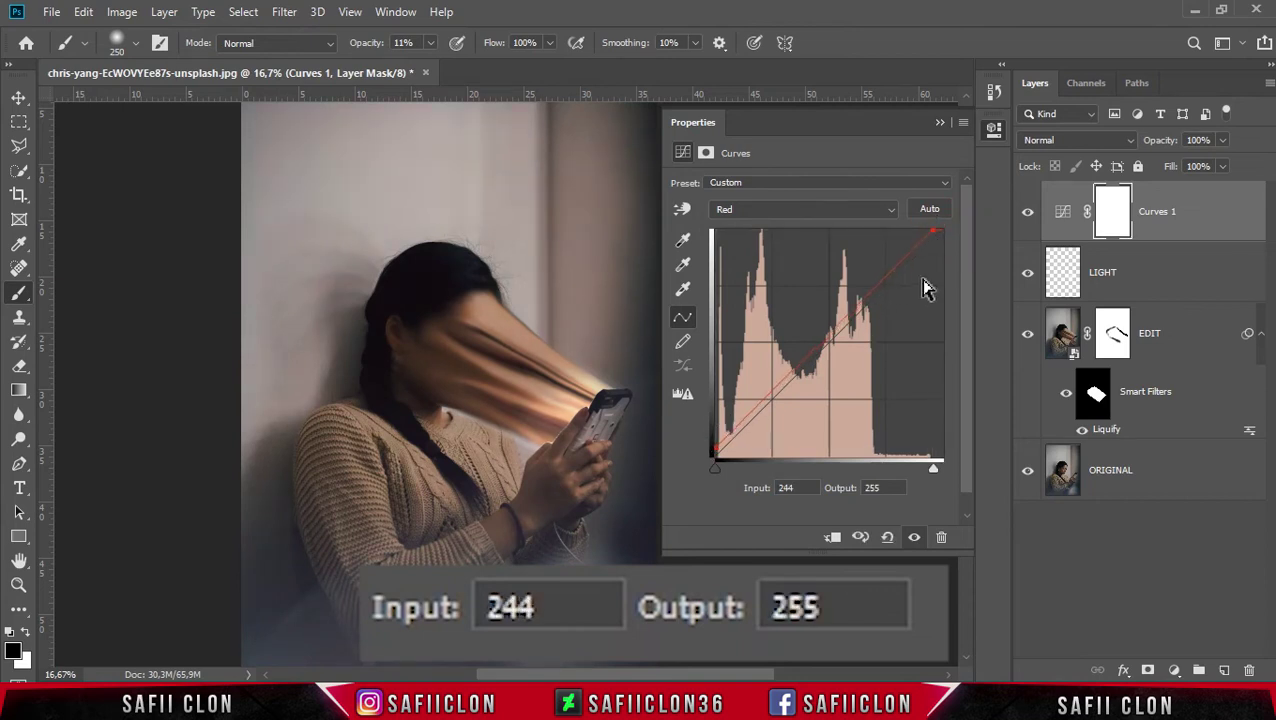
- Lift the Blue curve's shadows to output 10 and lower its highlights to 243
click(836, 209)
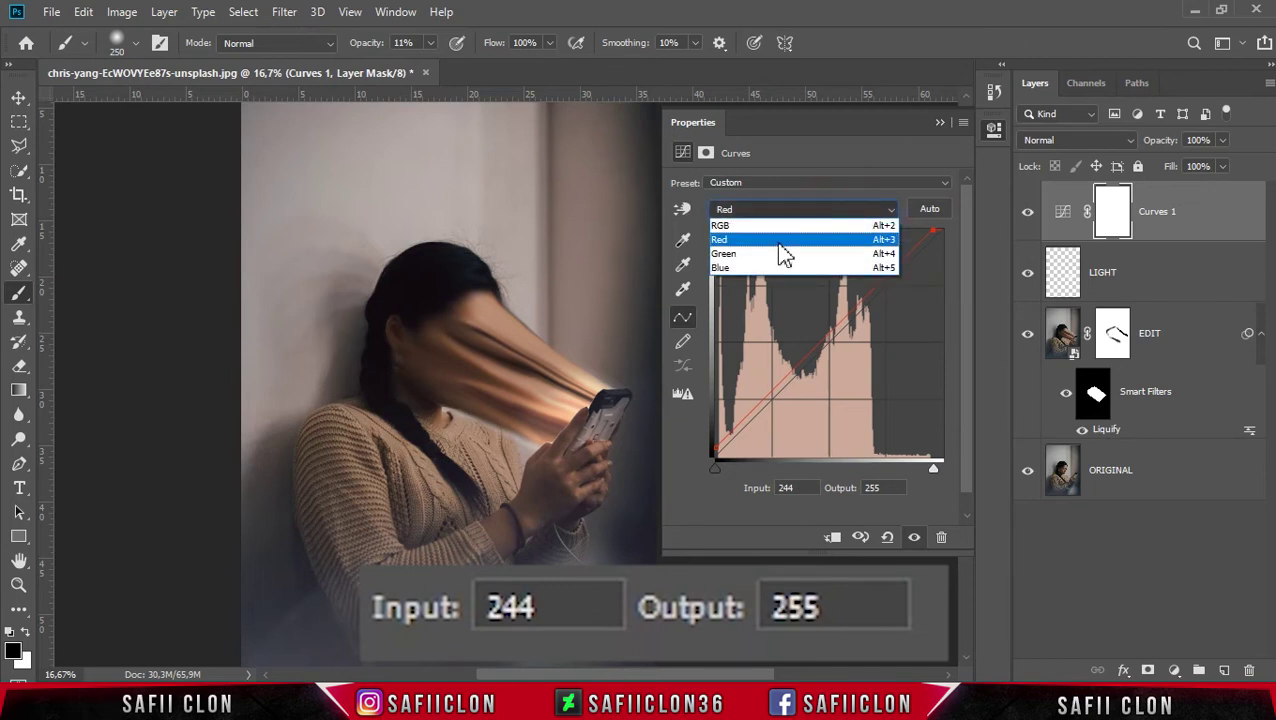
click(782, 267)
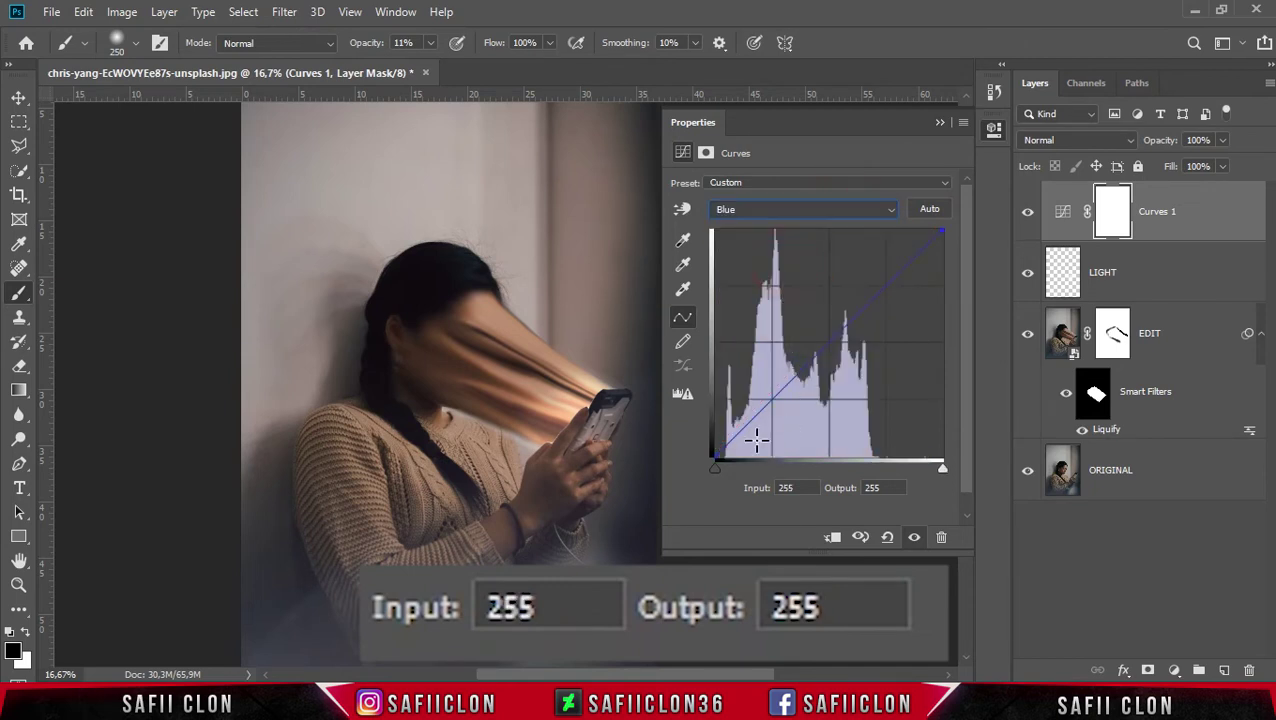
drag(714, 456, 714, 449)
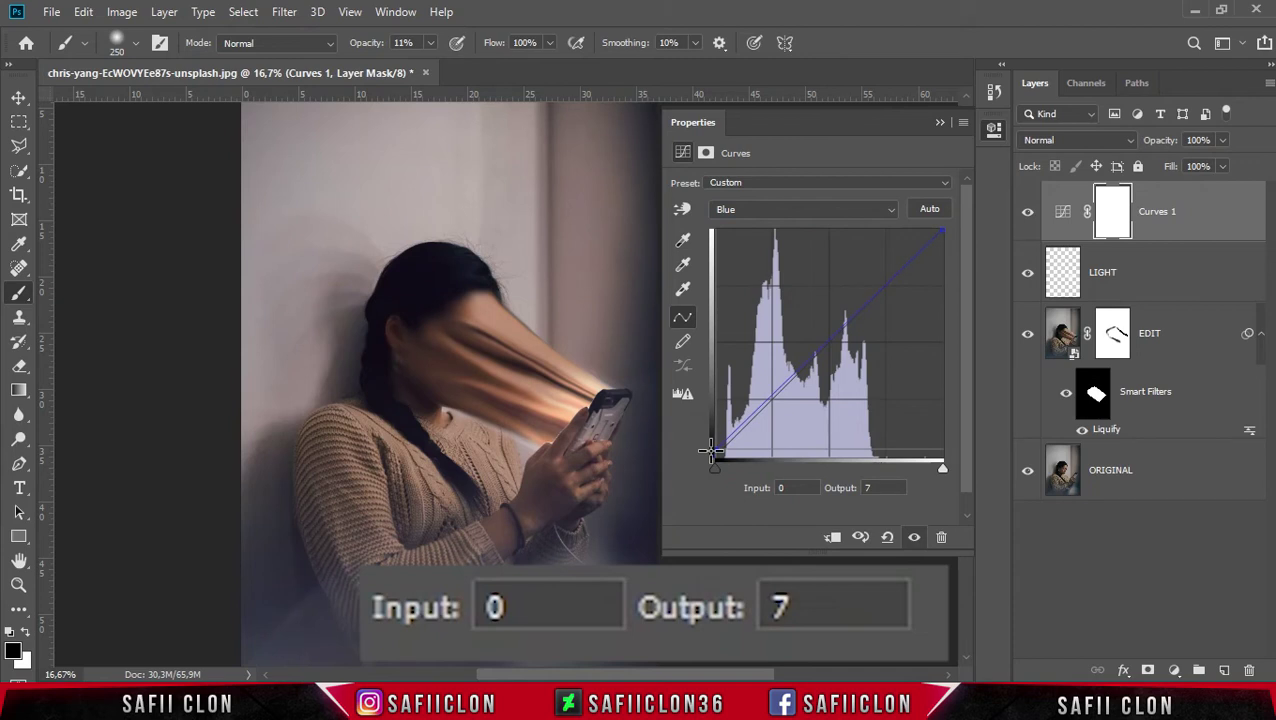
drag(940, 231, 947, 238)
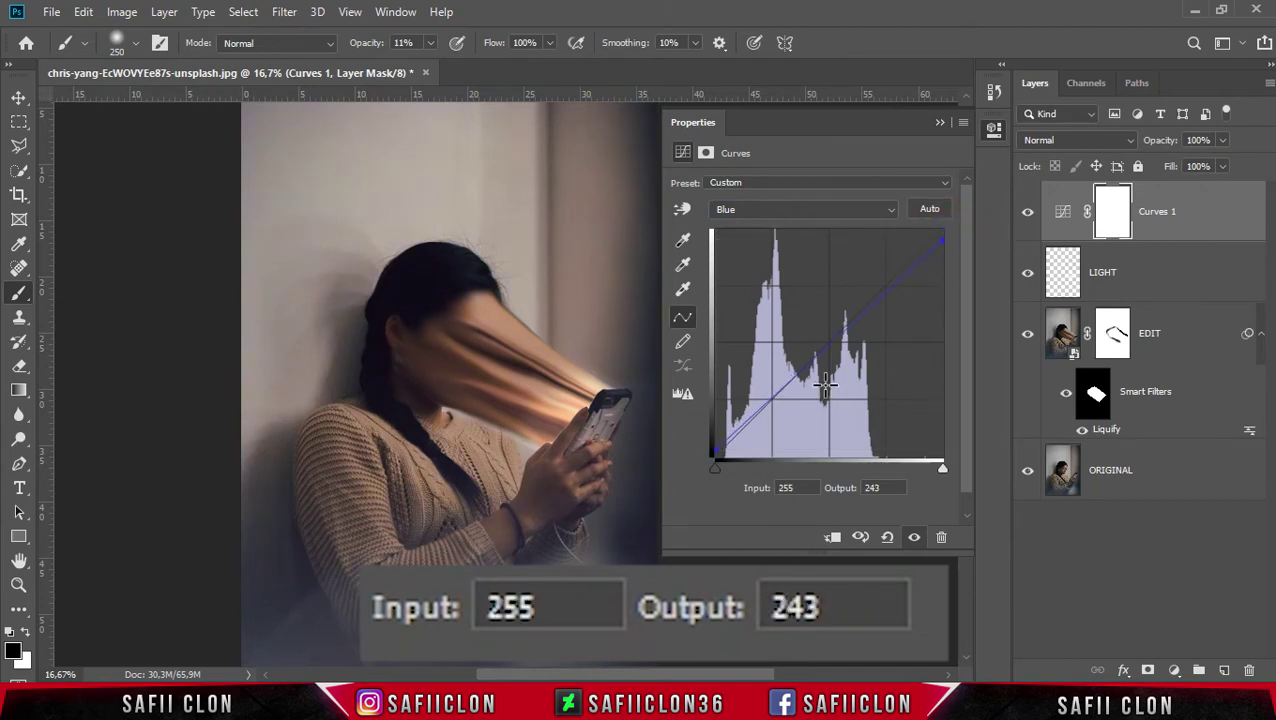
drag(716, 451, 715, 447)
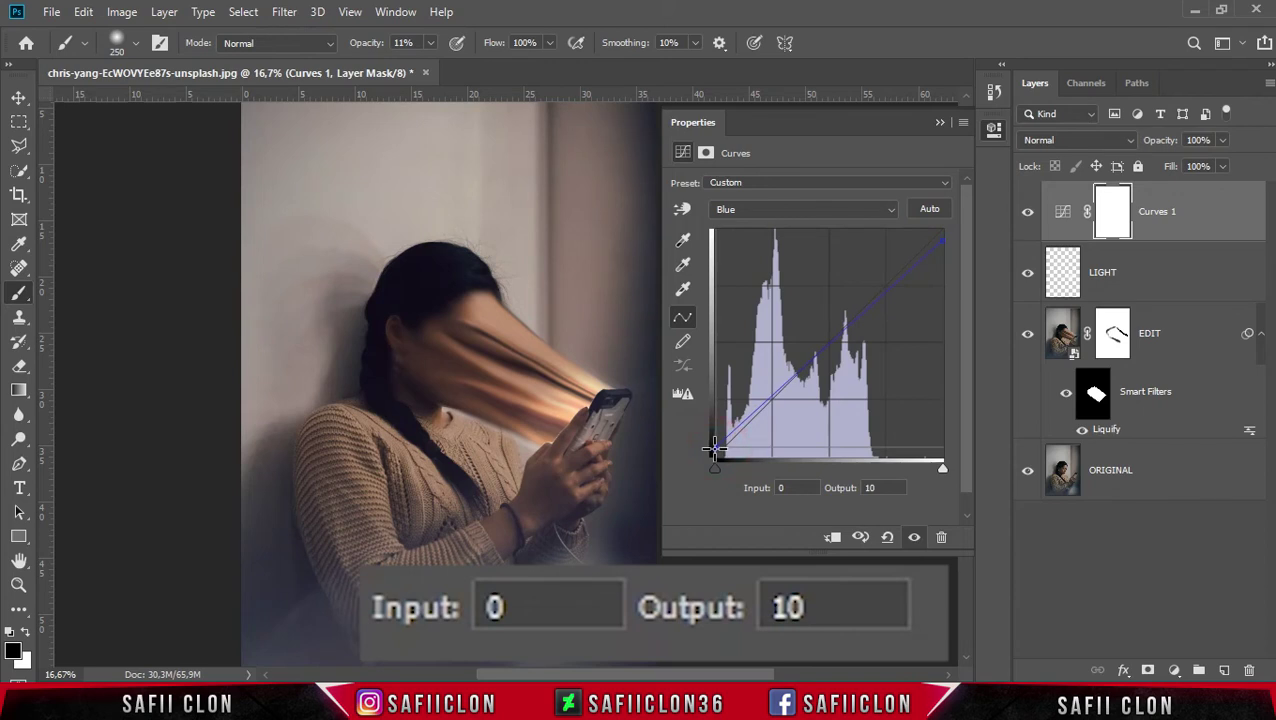
click(939, 123)
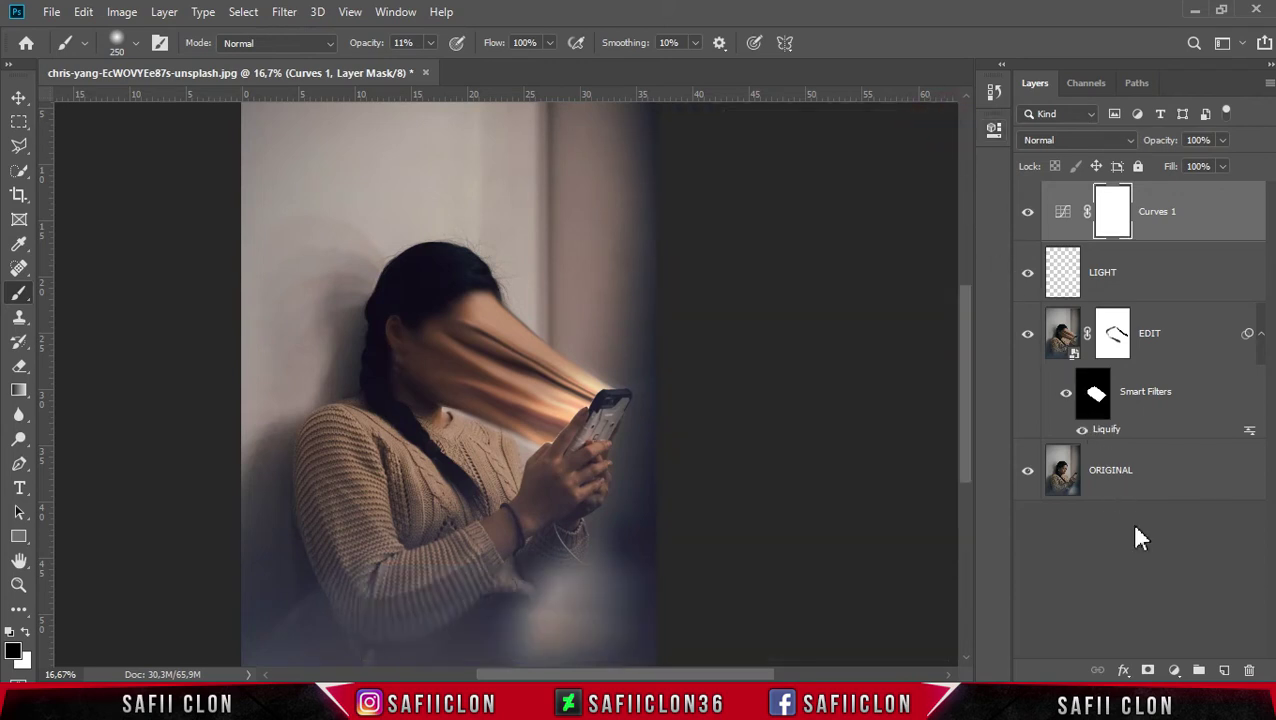
click(1175, 672)
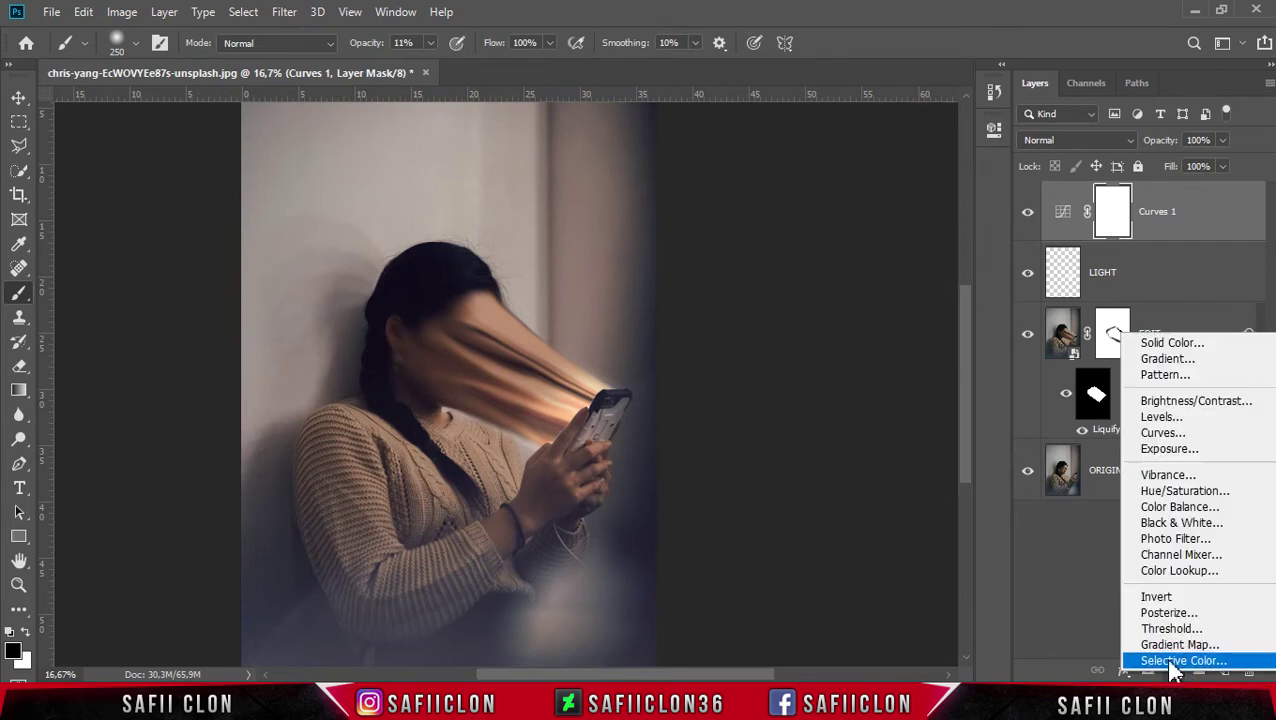
- Add a Color Lookup adjustment using the HorrorBlue.3DL LUT
click(1166, 572)
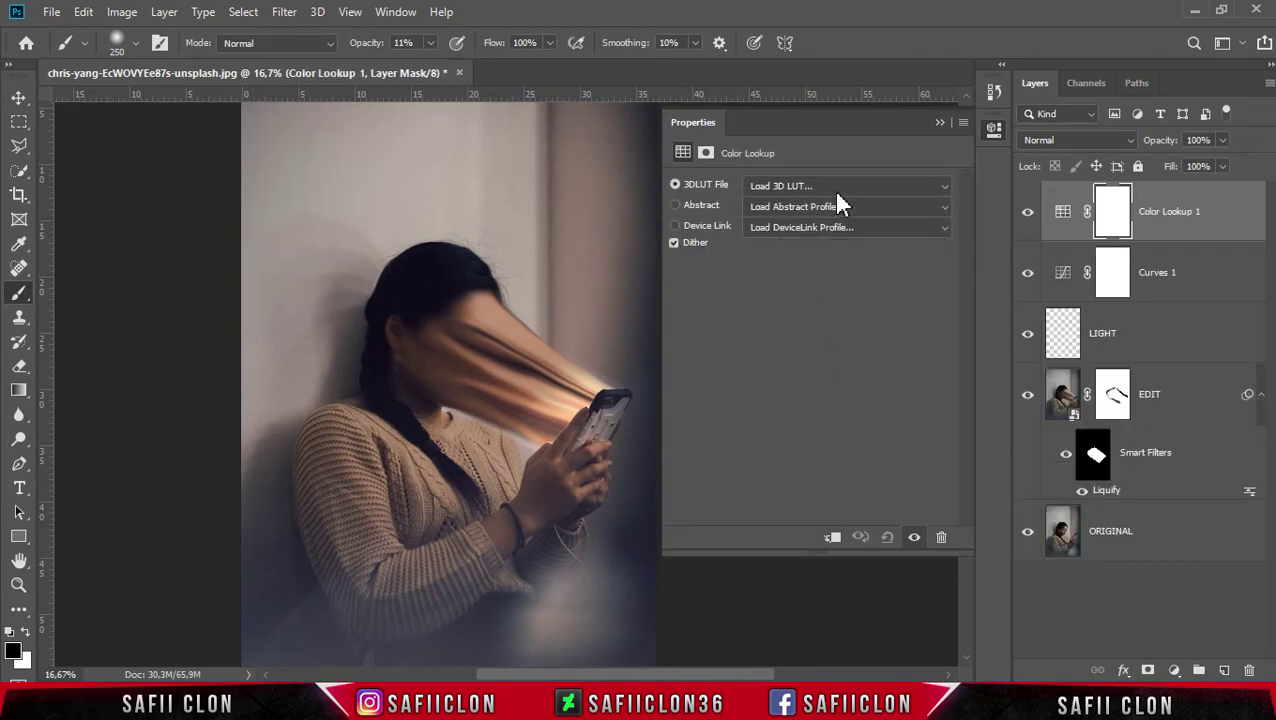
click(837, 189)
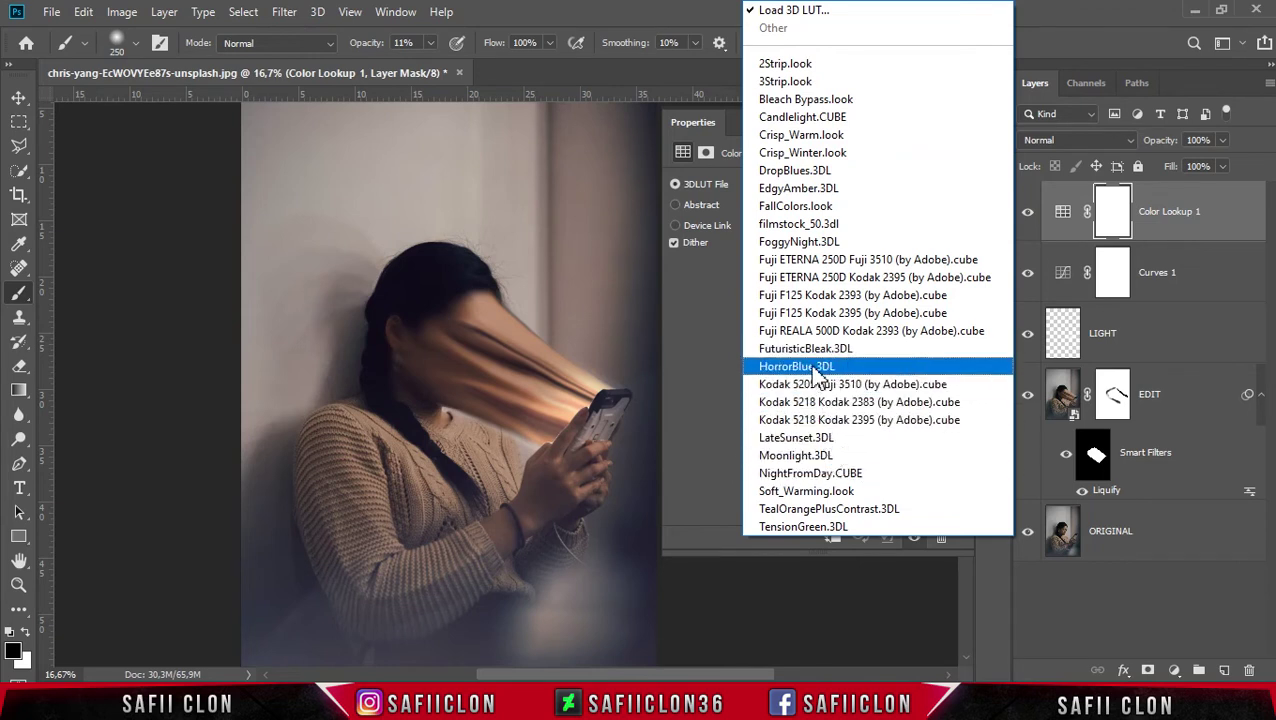
click(820, 366)
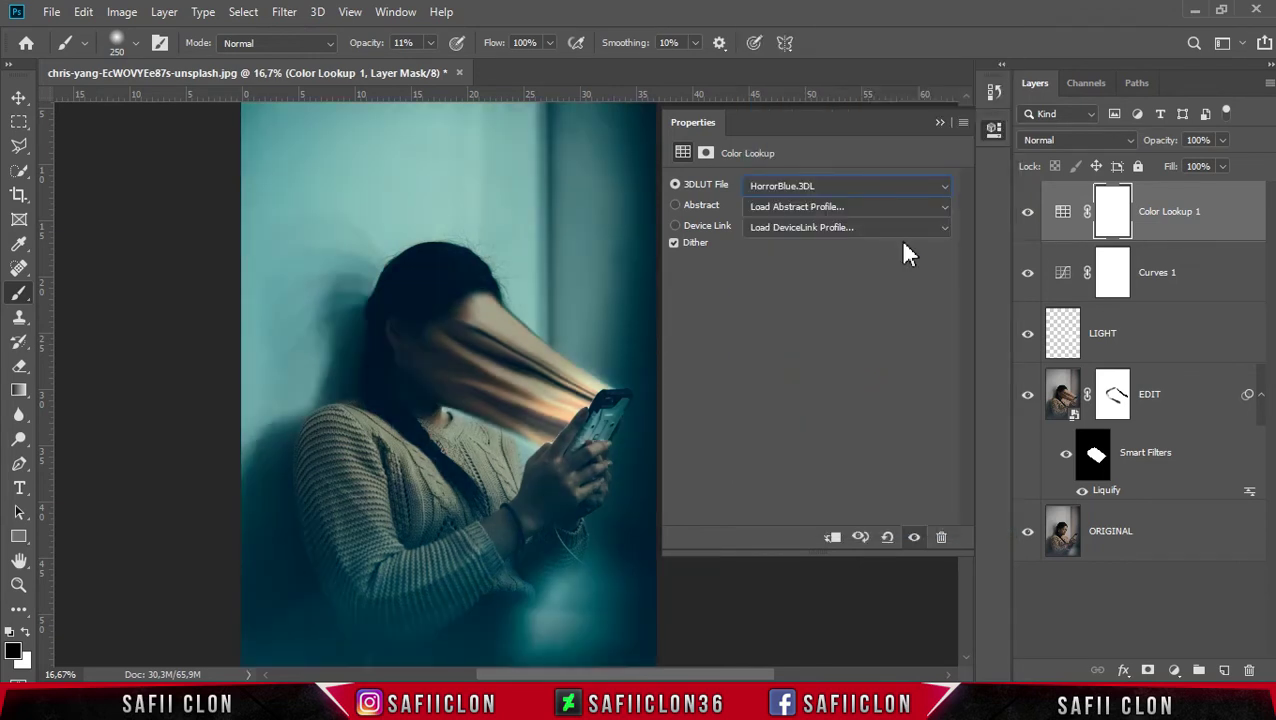
click(939, 123)
- Blend the Color Lookup layer as Hard Light with Fill lowered to 26%
click(1090, 145)
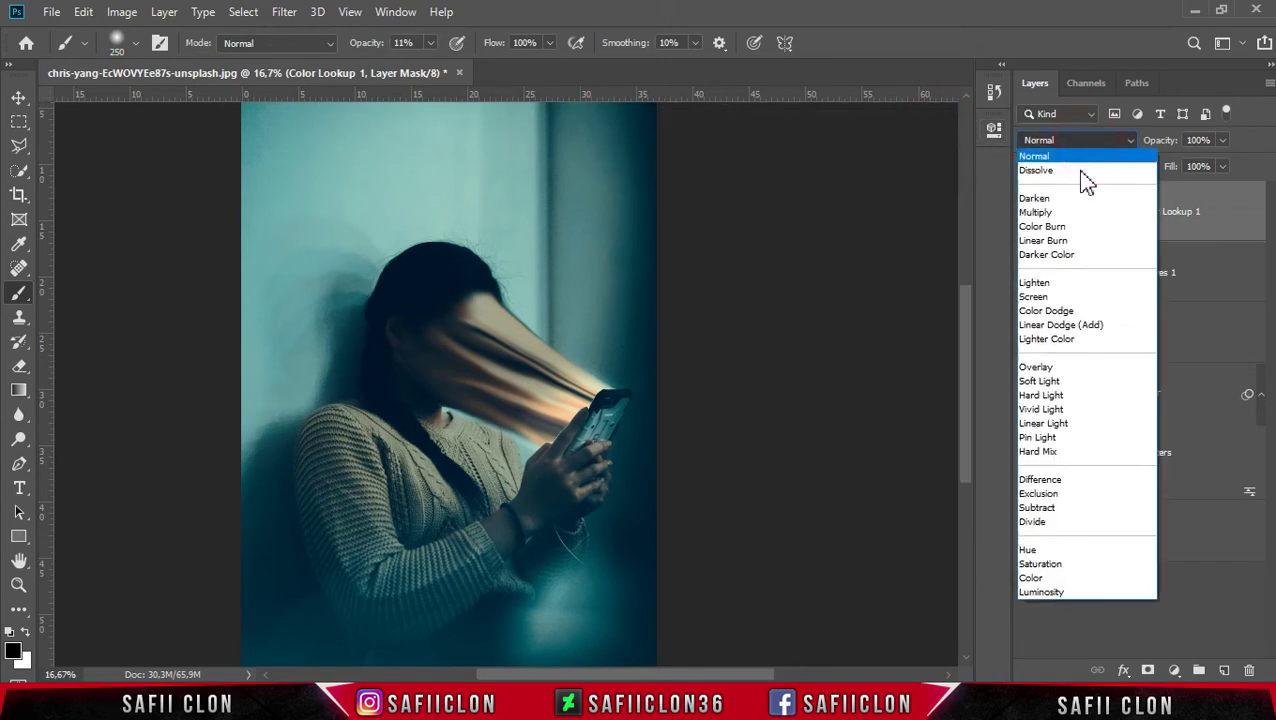
click(1041, 396)
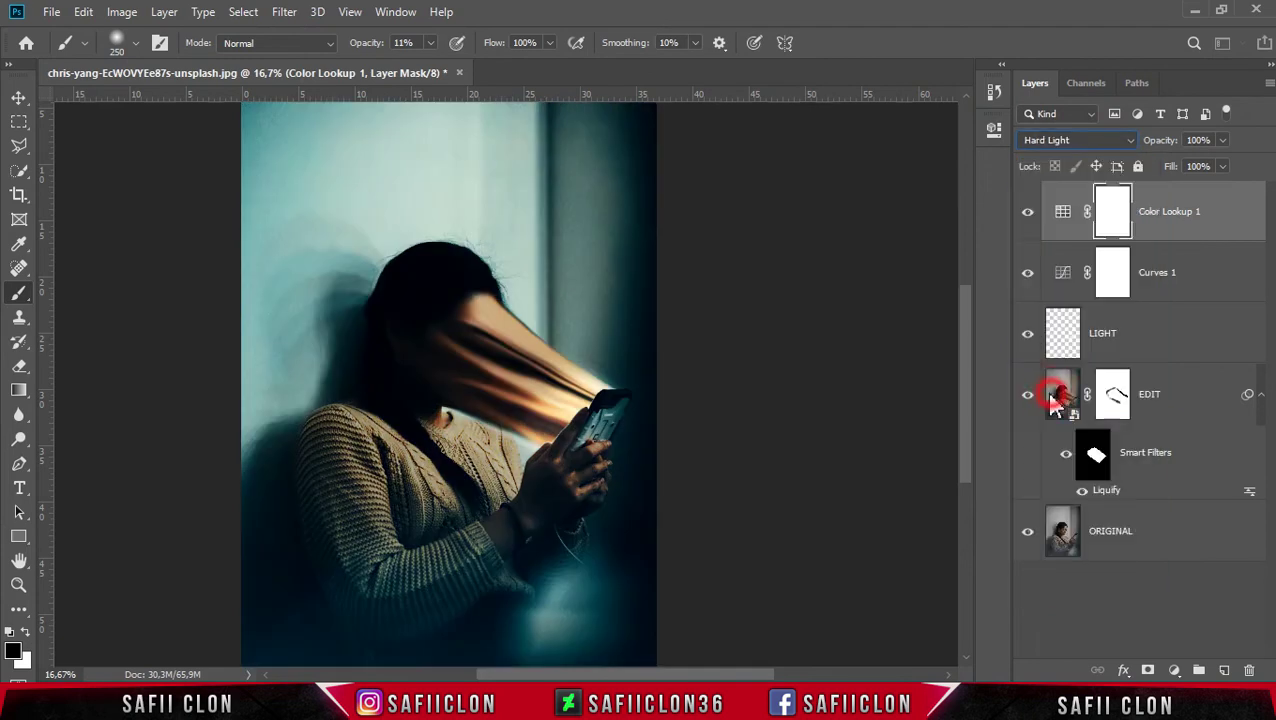
click(1223, 166)
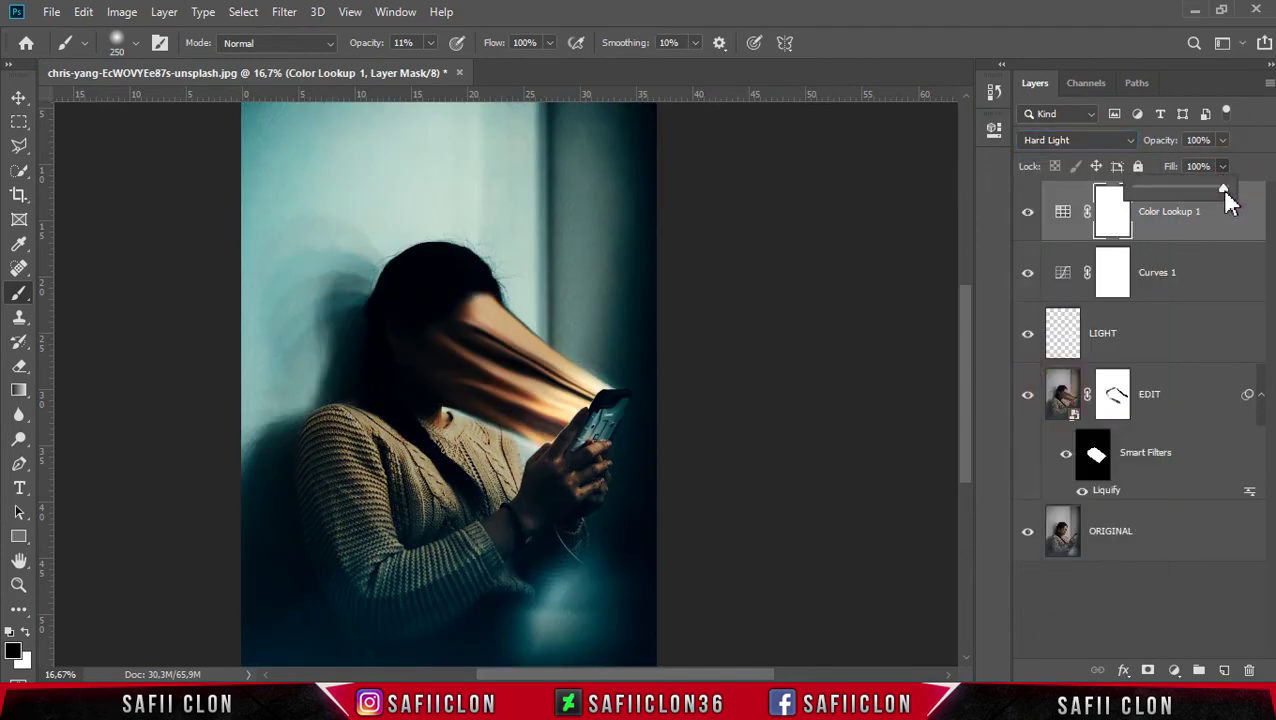
drag(1225, 190, 1211, 190)
drag(1164, 196, 1160, 196)
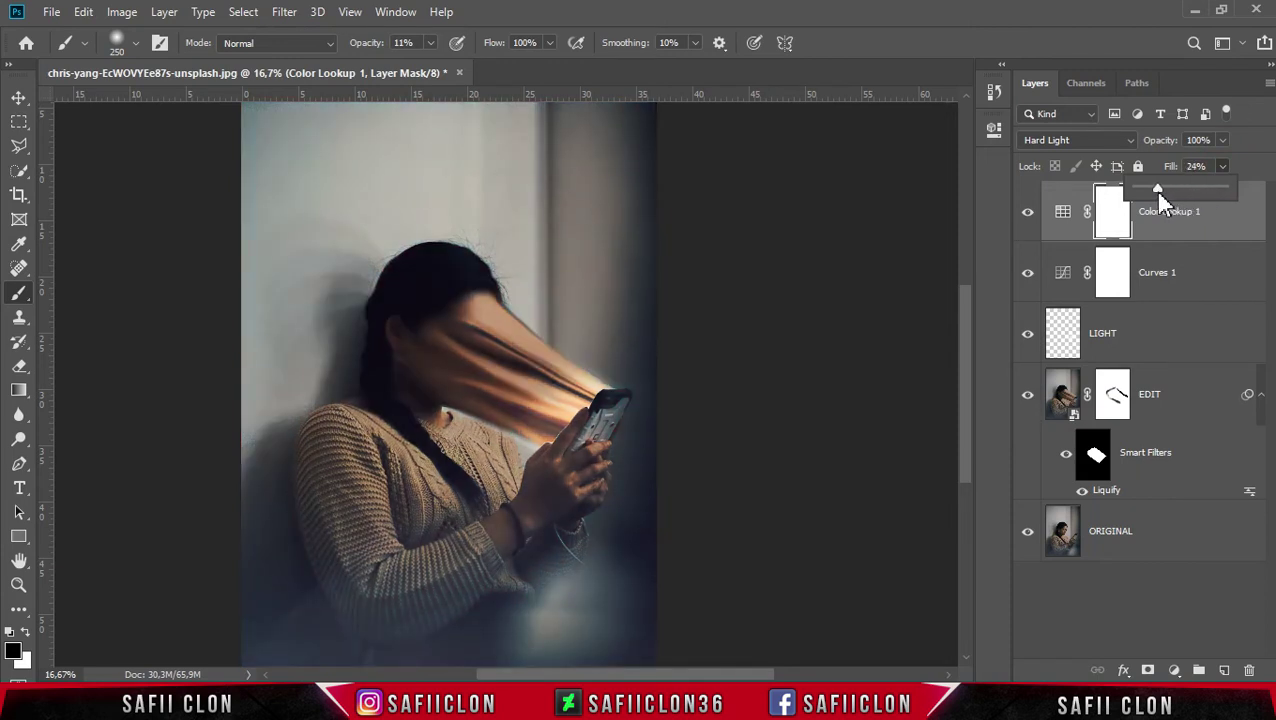
click(1222, 235)
- Toggle the Color Lookup grade off and on to compare, then zoom out
click(1063, 213)
click(1030, 220)
click(1029, 218)
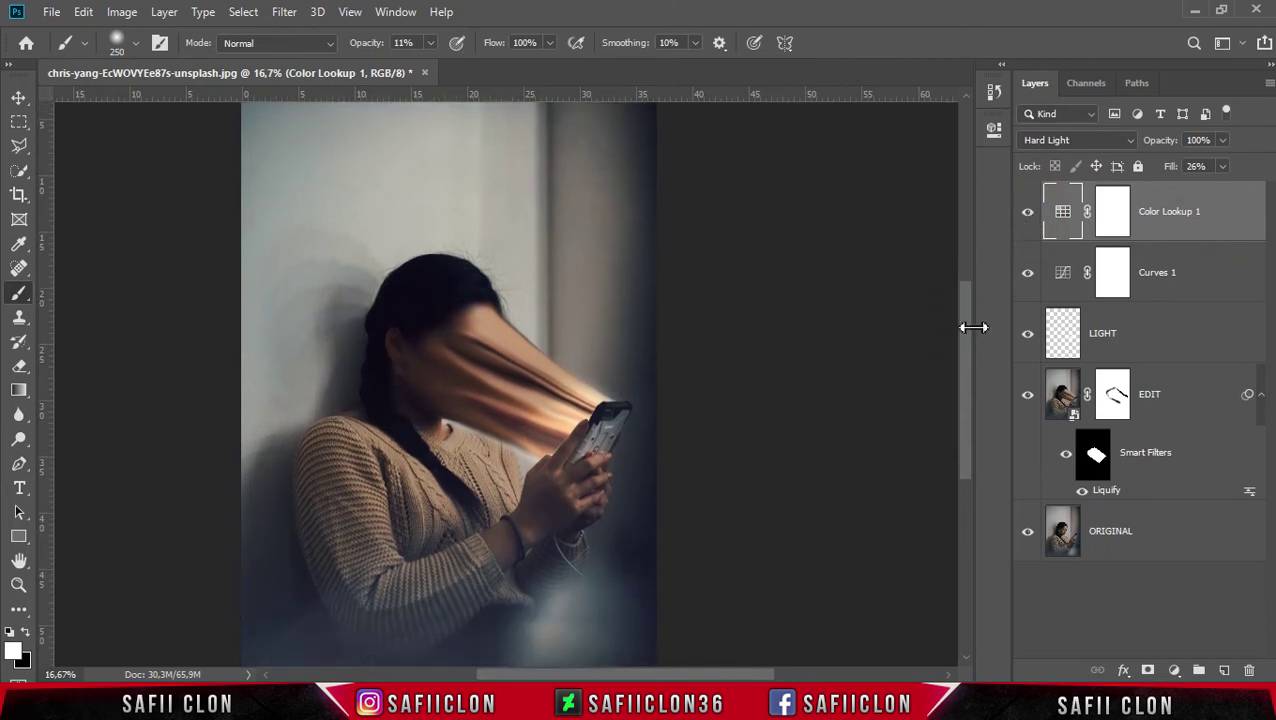
key(ctrl+minus)
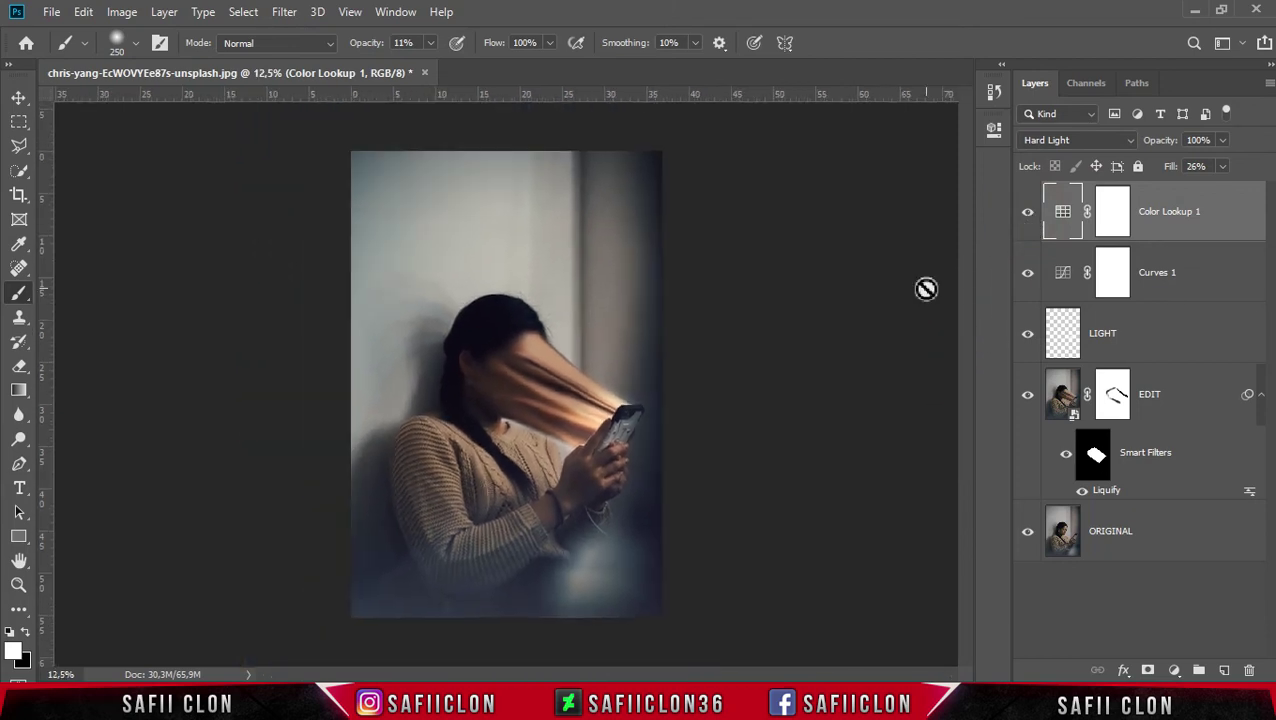
- Crop off the top and bottom to a nearly square frame around the woman
click(18, 197)
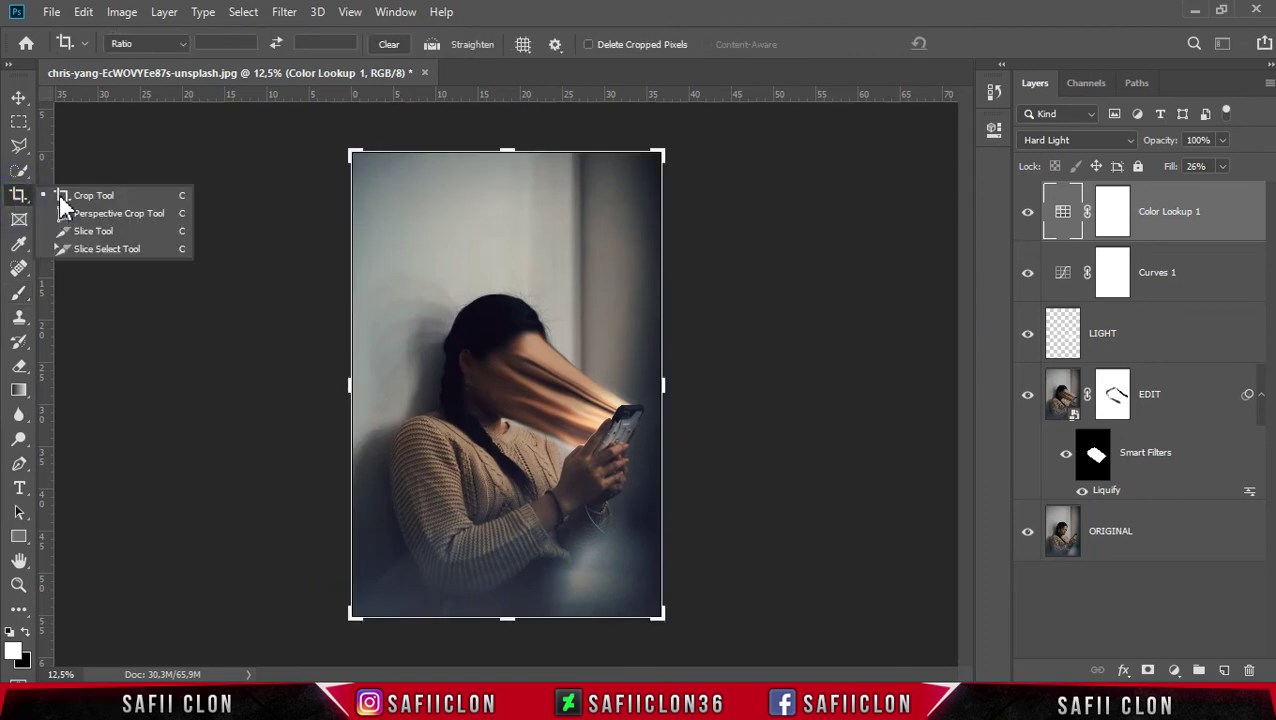
click(104, 192)
drag(507, 153, 521, 203)
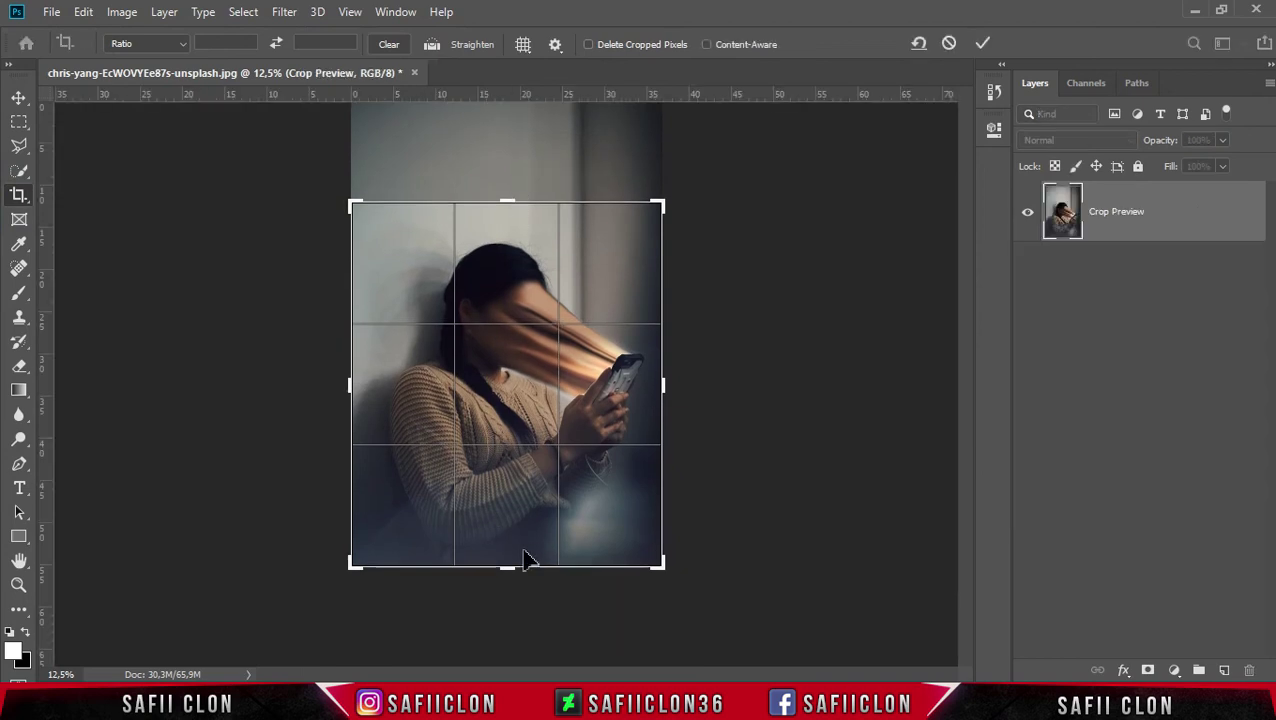
drag(507, 568, 518, 561)
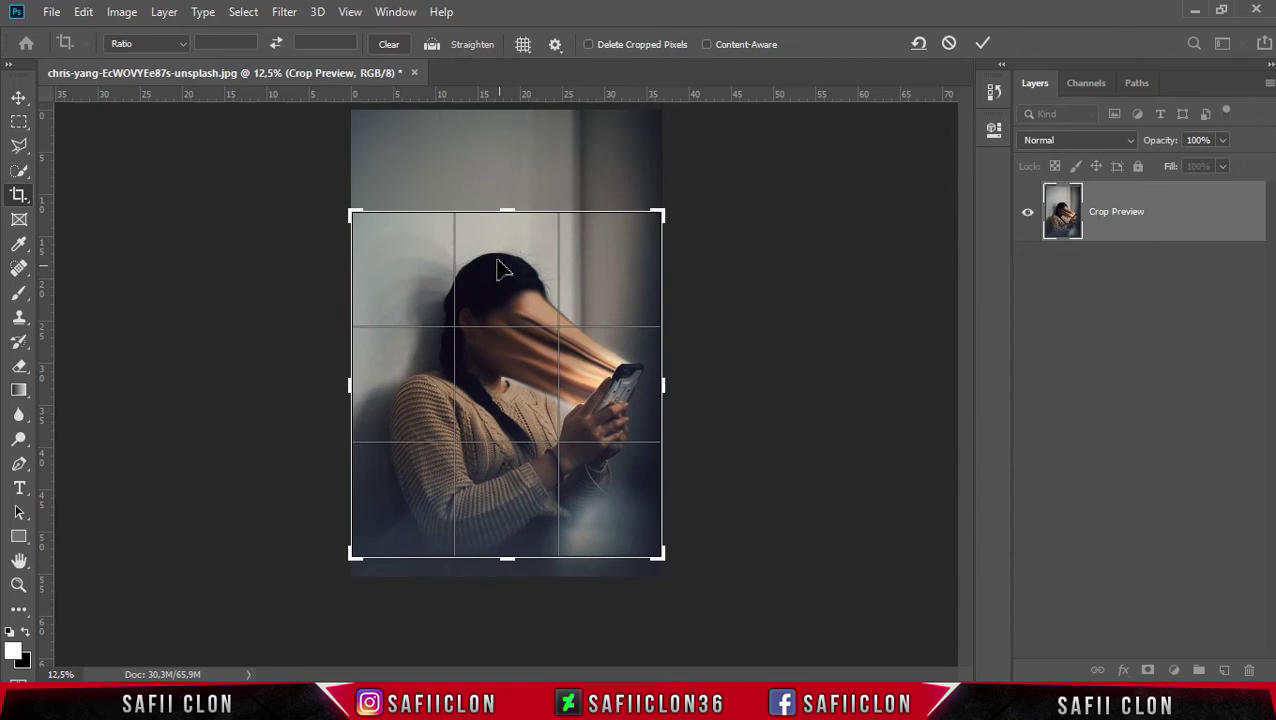
drag(506, 211, 511, 220)
key(ctrl+r)
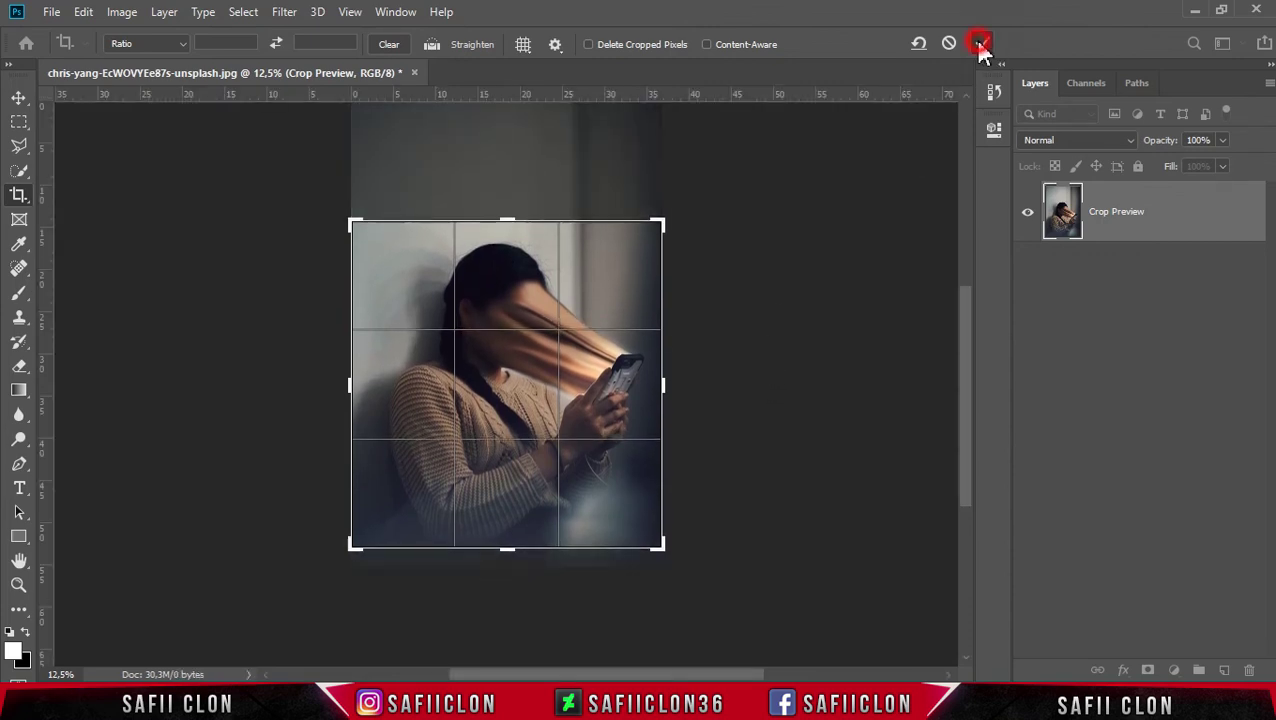
click(980, 45)
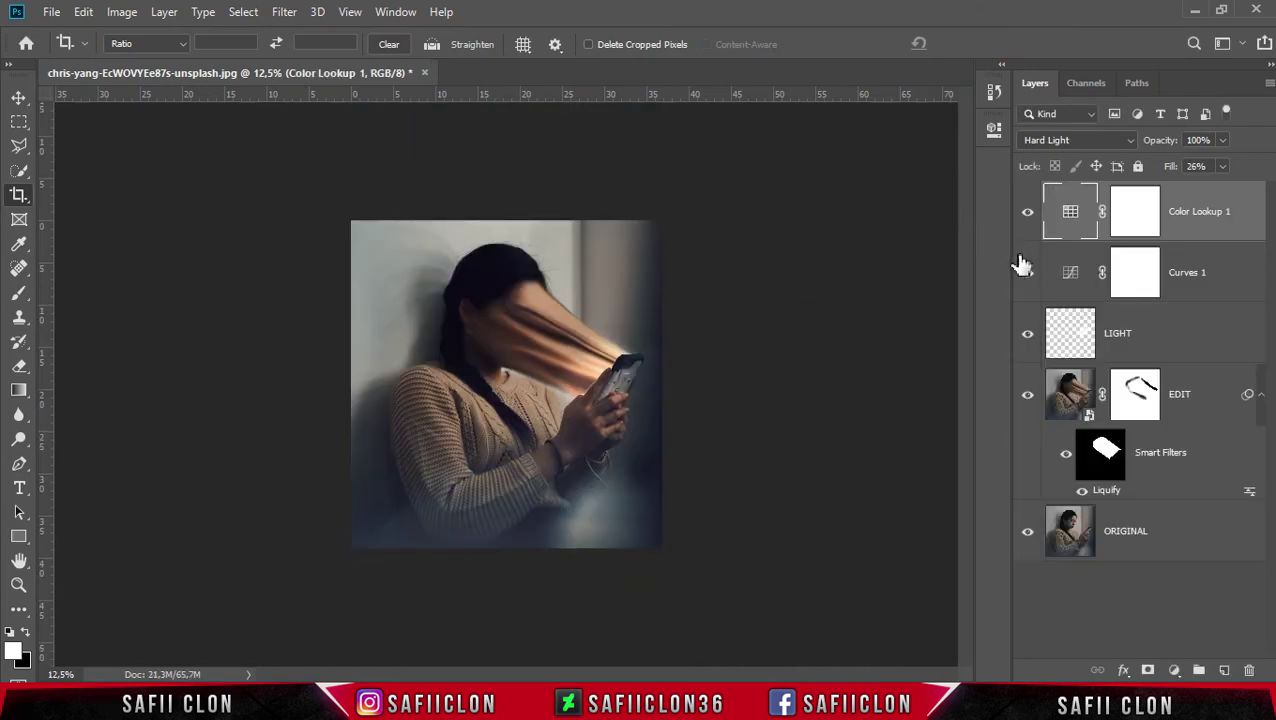
- Group Color Lookup 1, Curves 1, LIGHT and EDIT into a group named EDIT
shift+click(1208, 403)
right_click(1208, 395)
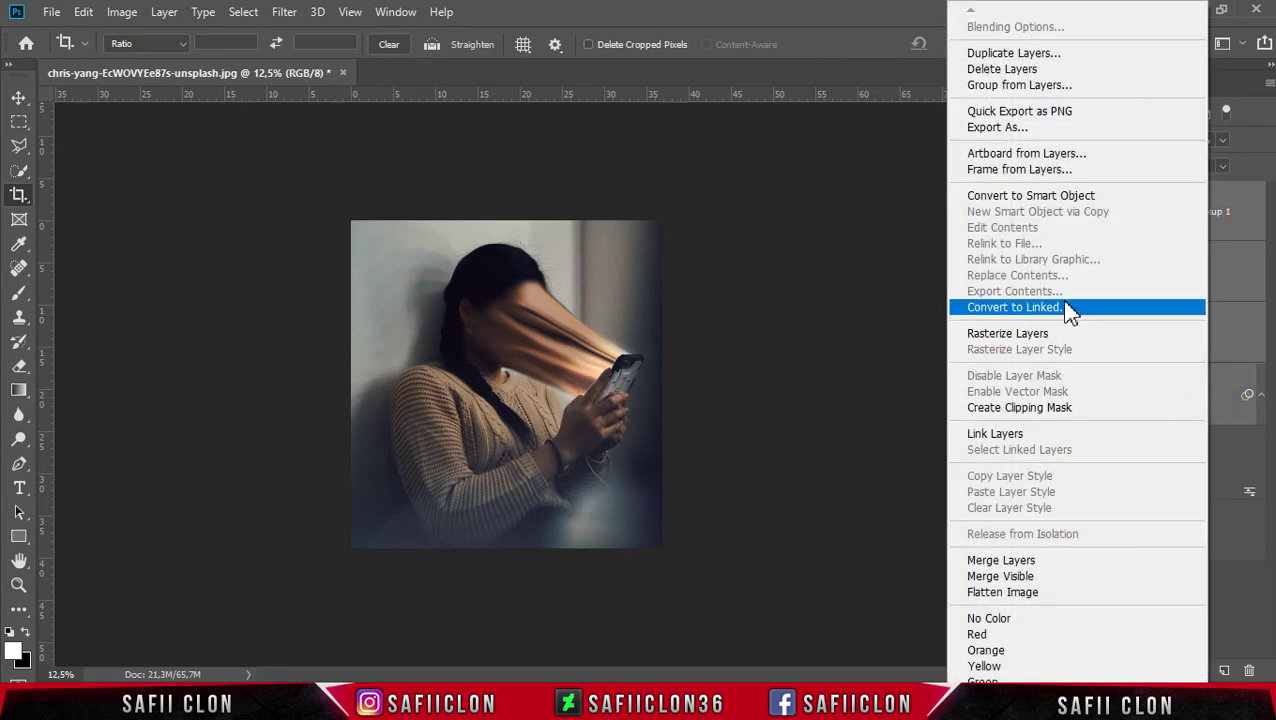
click(995, 85)
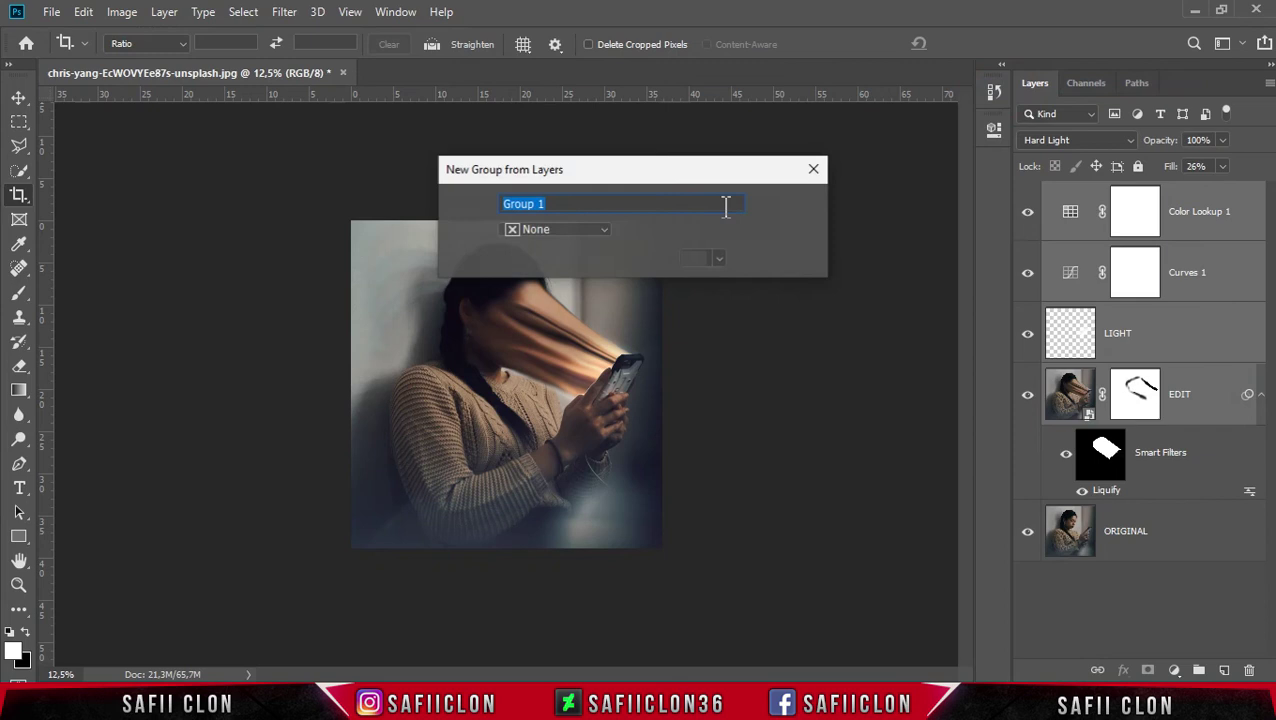
text(EDIT)
click(782, 205)
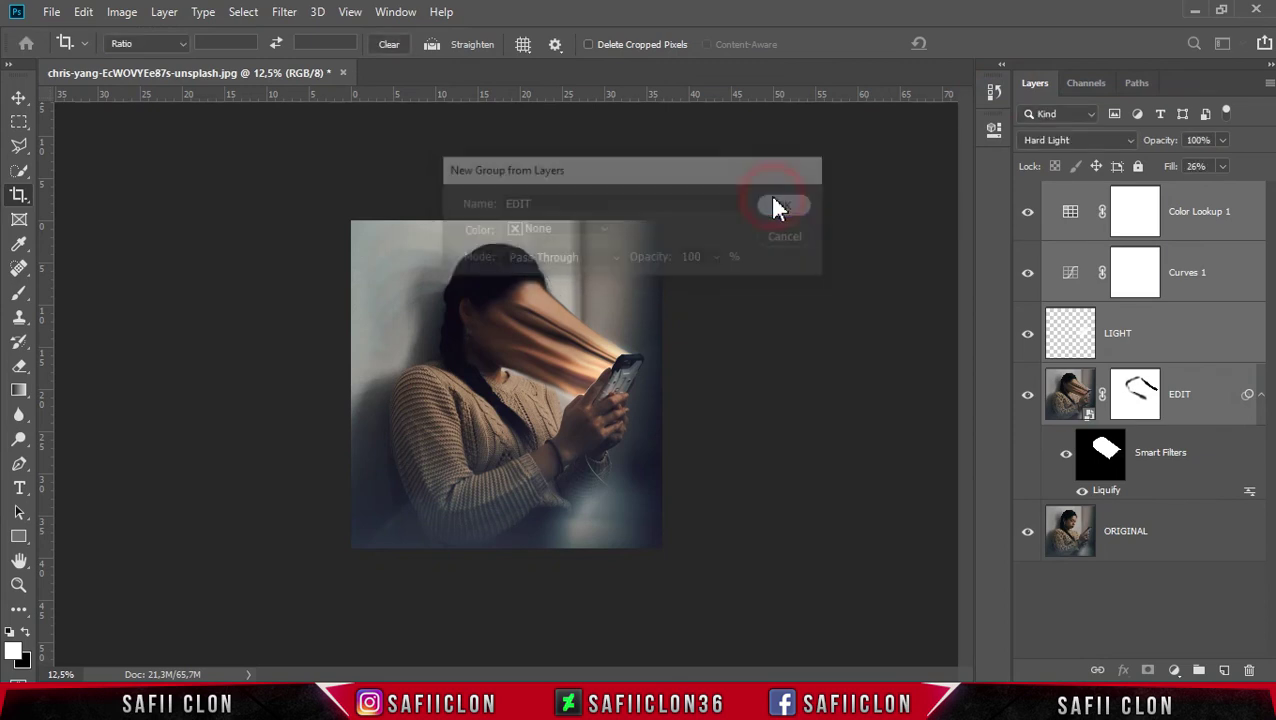
- Zoom in and toggle the EDIT group's visibility to compare against the original photo
key(ctrl+plus)
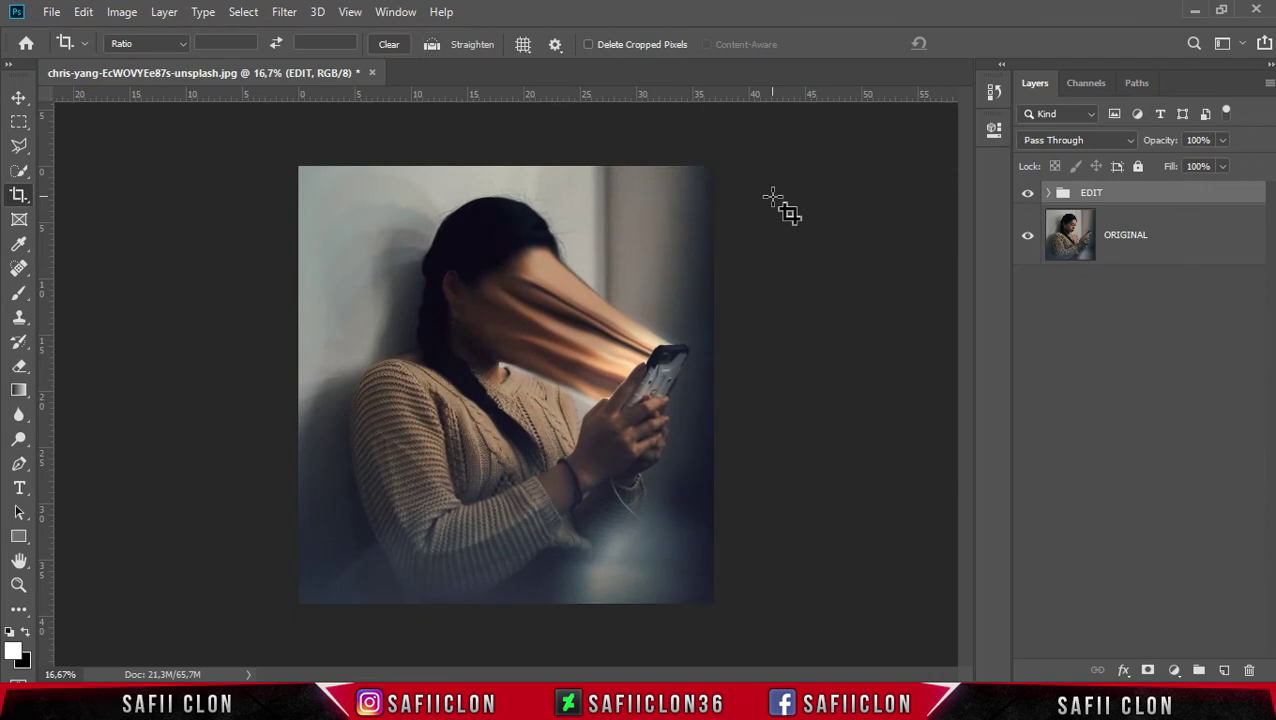
key(ctrl+plus)
click(1027, 200)
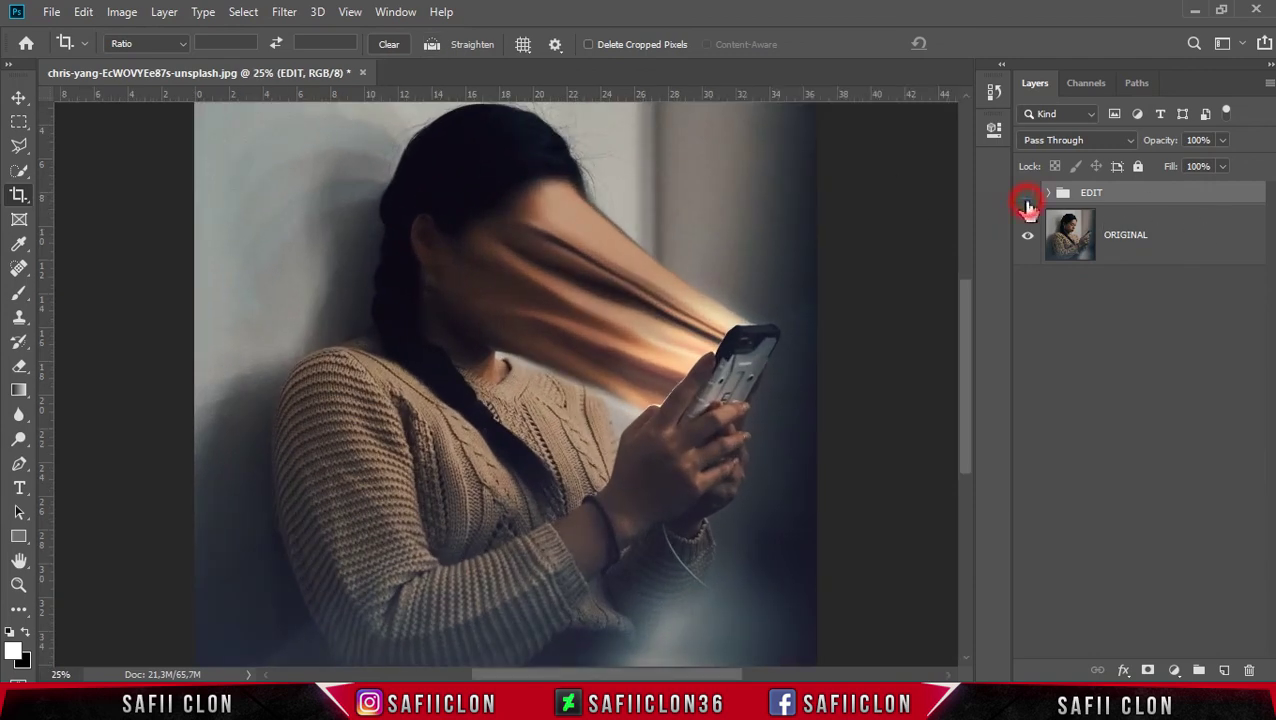
click(1027, 200)
click(1028, 205)
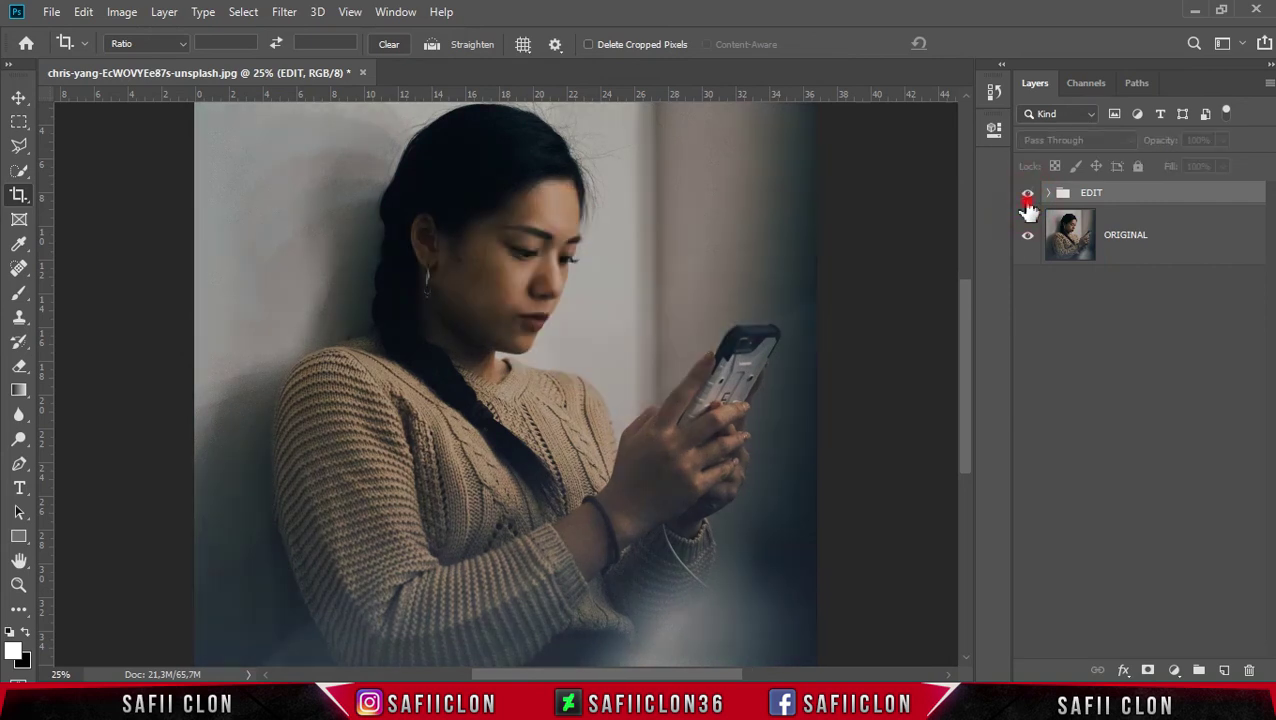